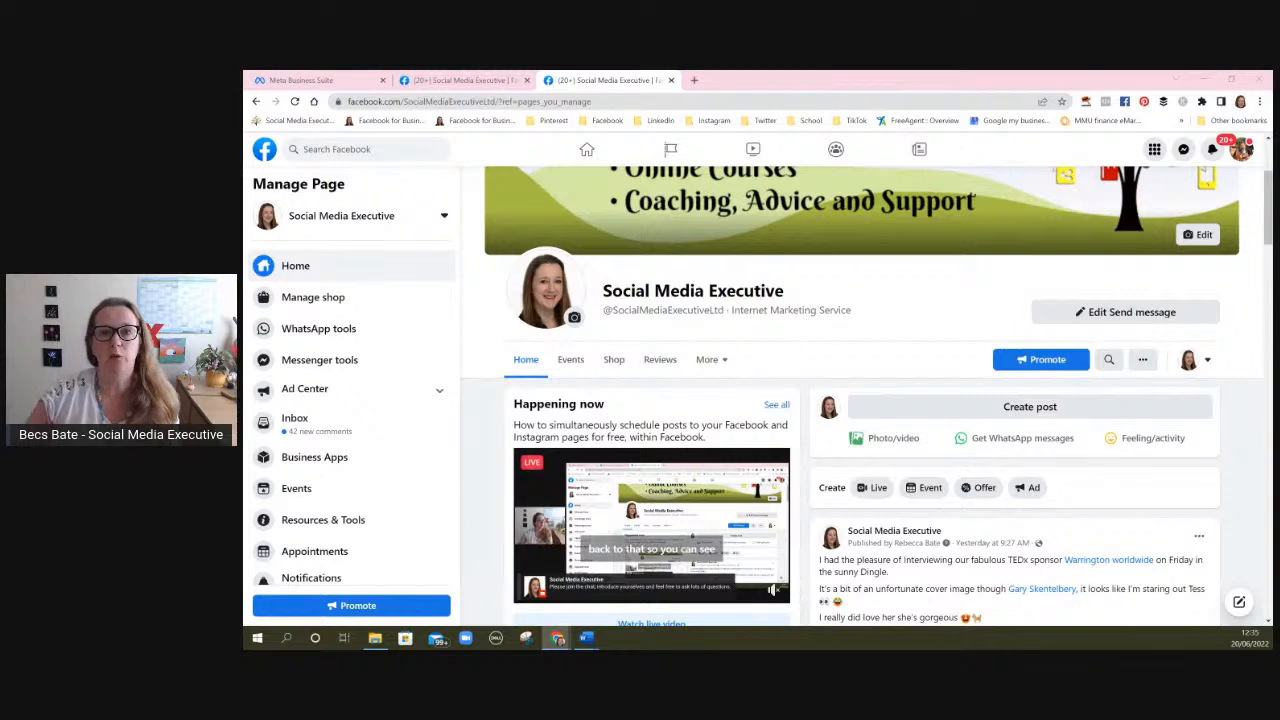
{"action": "scroll", "coordinate": [898, 260], "scroll_direction": "up", "scroll_amount": 2}
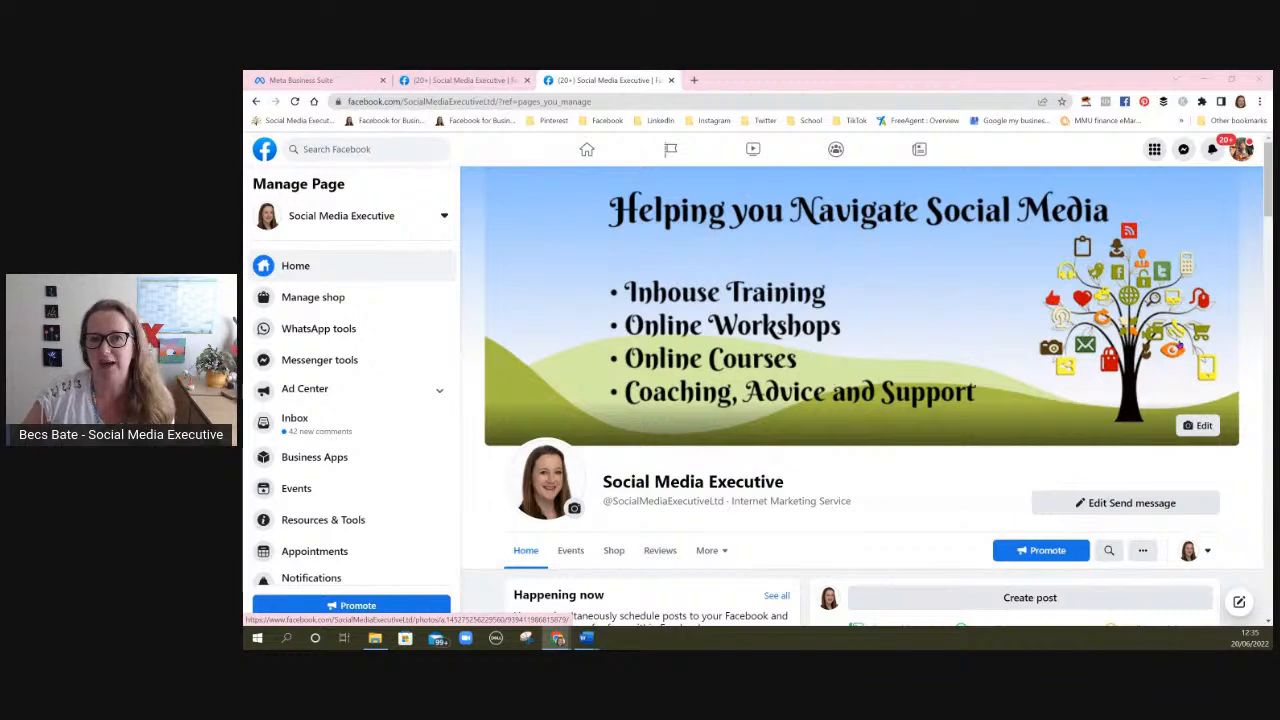
{"action": "scroll", "coordinate": [1220, 349], "scroll_direction": "down", "scroll_amount": 2}
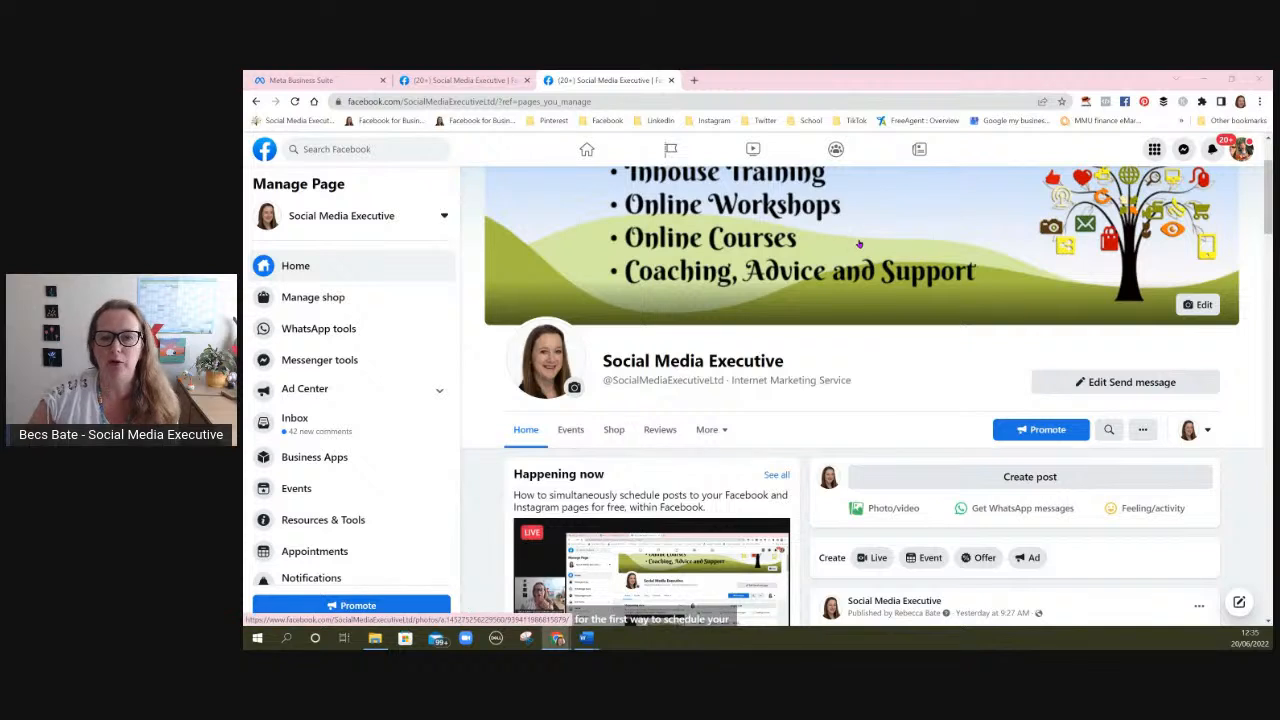
{"action": "scroll", "coordinate": [852, 268], "scroll_direction": "up", "scroll_amount": 2}
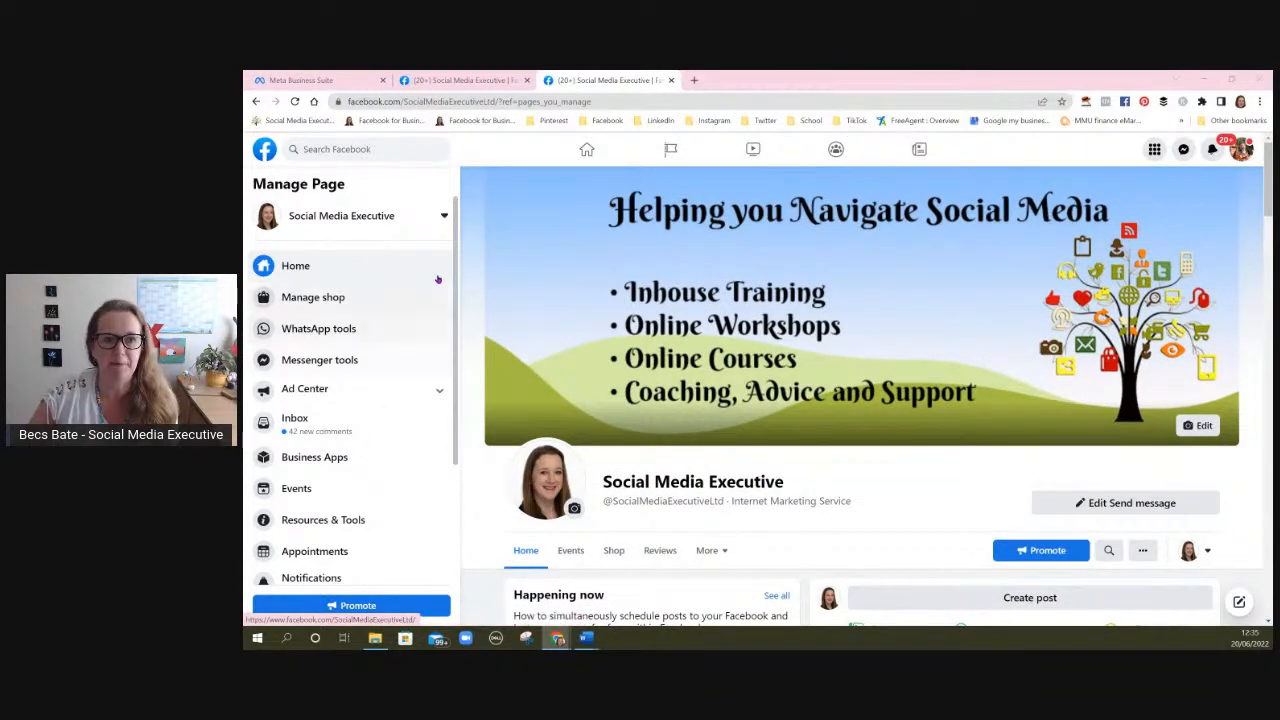
- Open Creator Studio from the Social Media Executive page's publishing tools
{"action": "left_click_drag", "start_coordinate": [456, 270], "coordinate": [454, 412]}
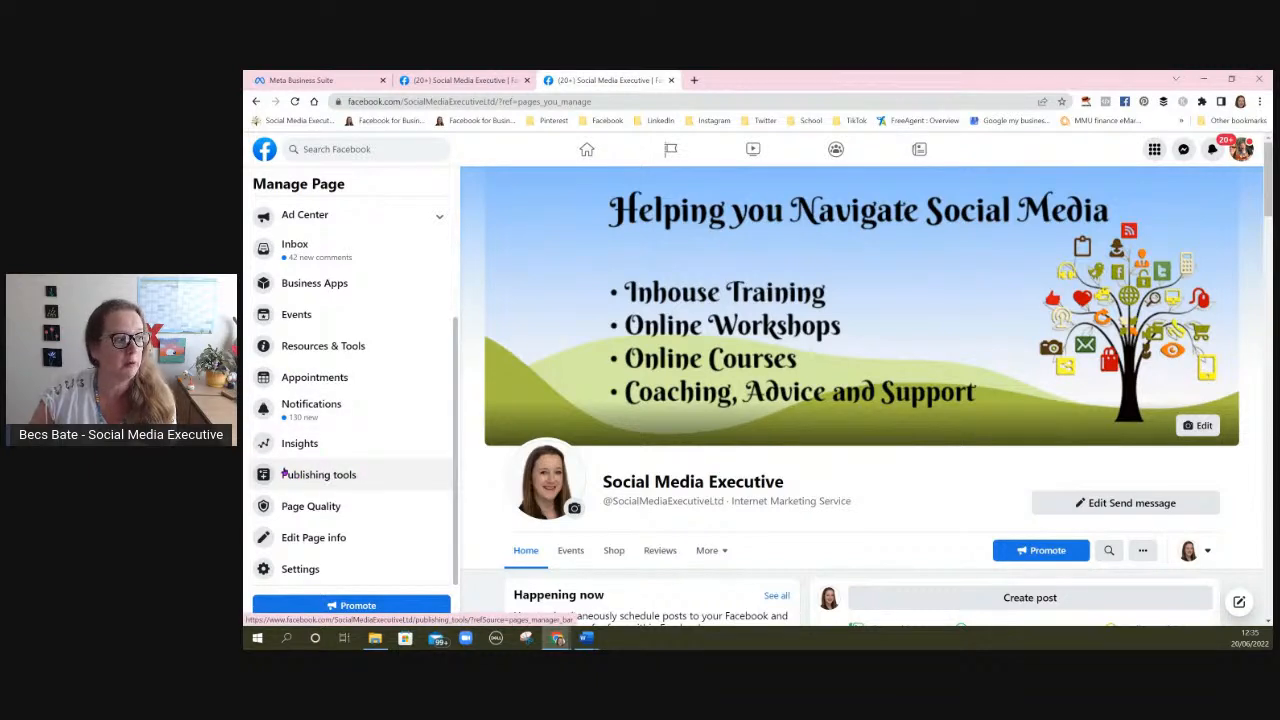
{"action": "left_click", "coordinate": [346, 476]}
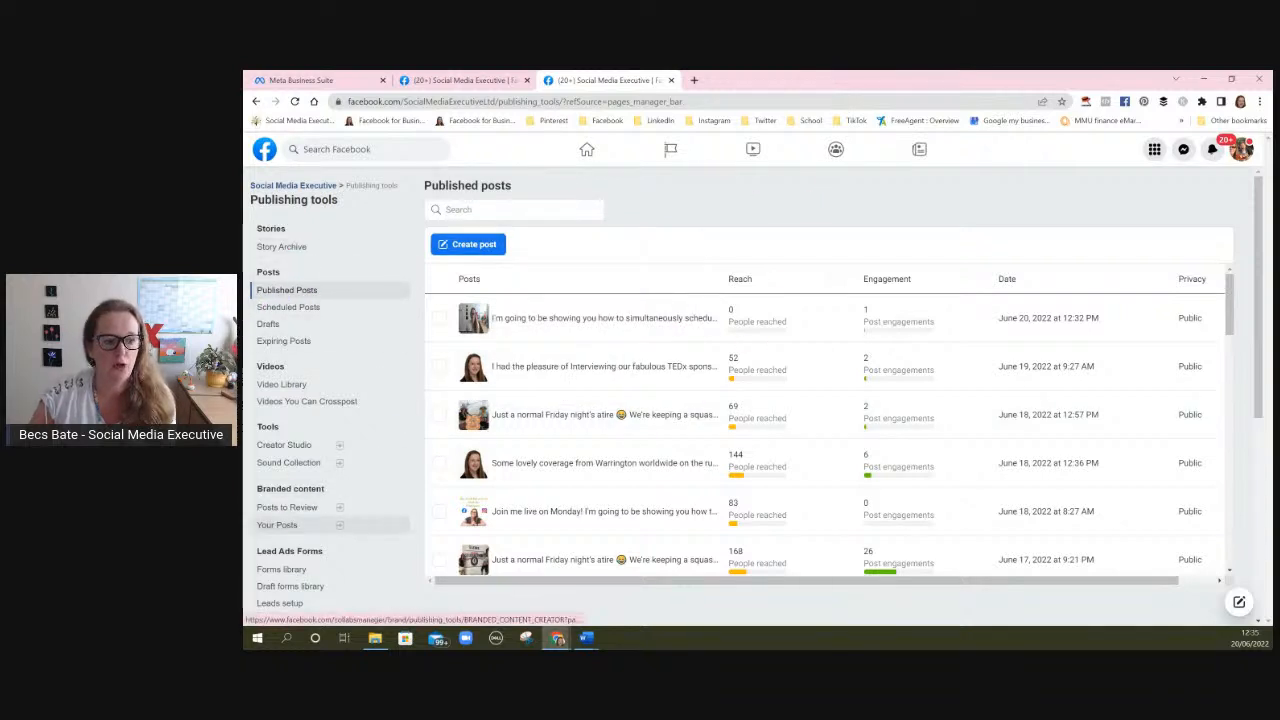
{"action": "left_click", "coordinate": [304, 448]}
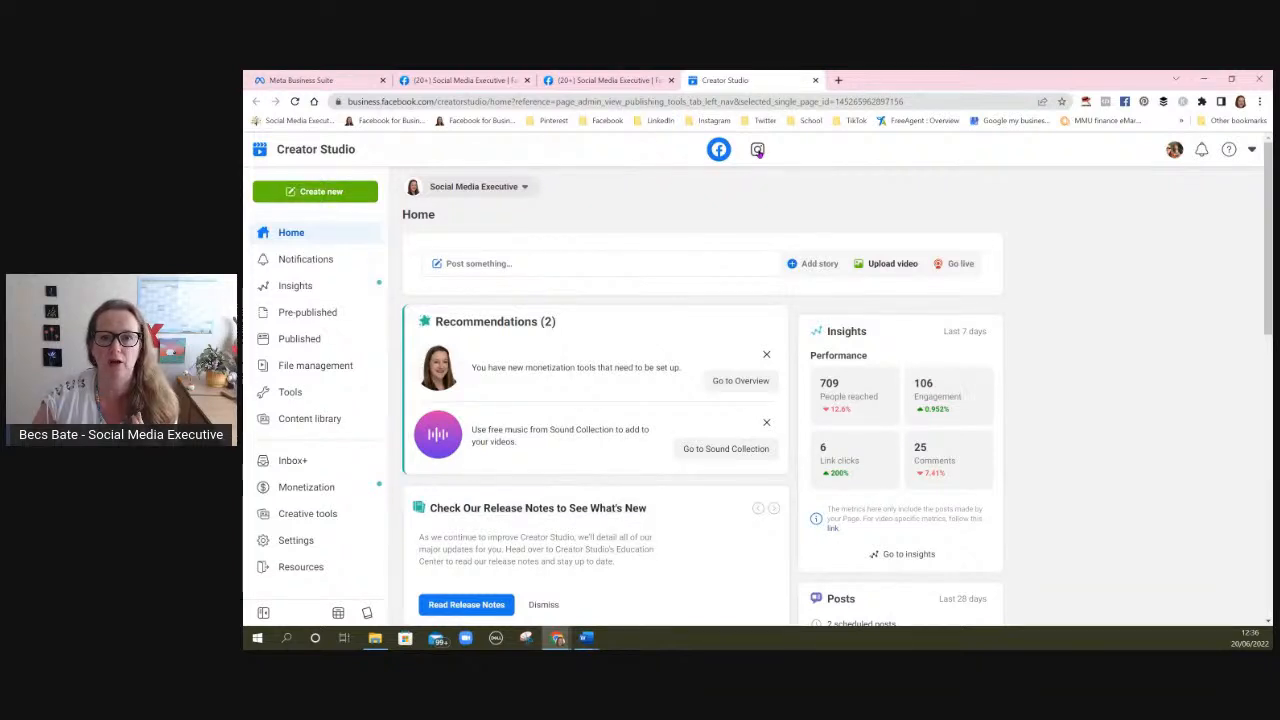
- Start a new Instagram feed post for the socialmediaexecutiveltd account
{"action": "left_click", "coordinate": [758, 150]}
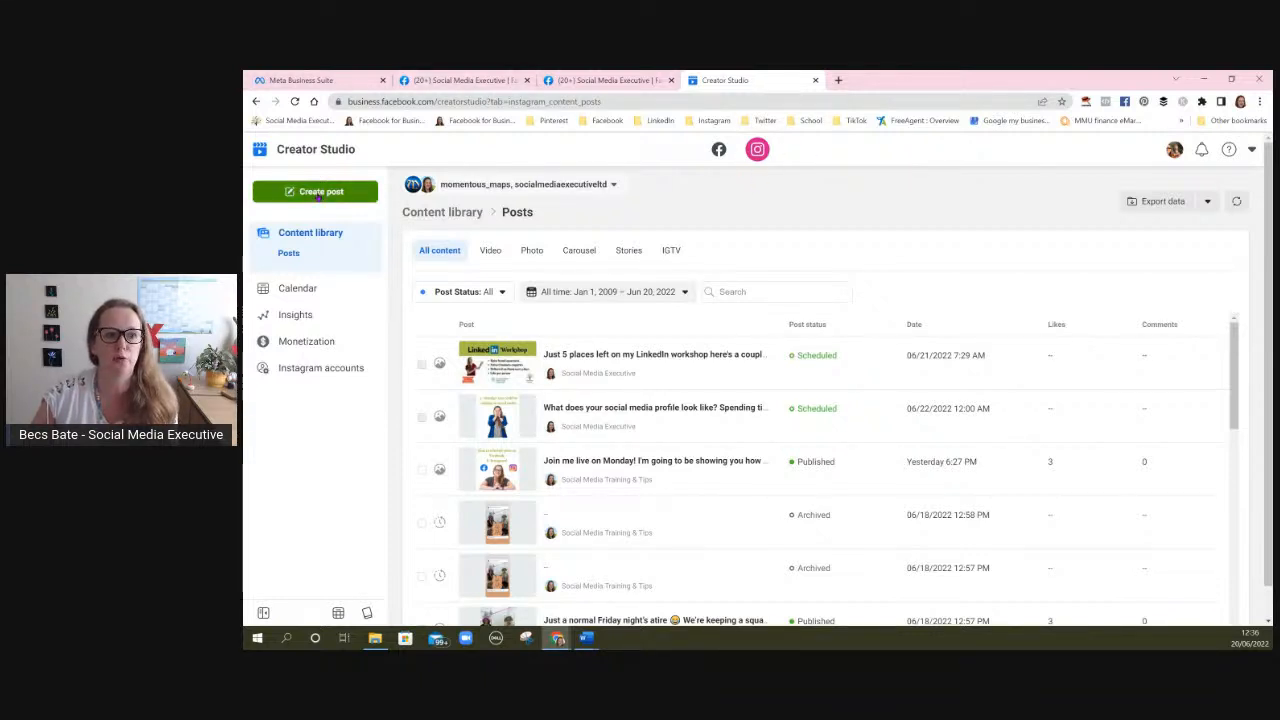
{"action": "left_click", "coordinate": [318, 193]}
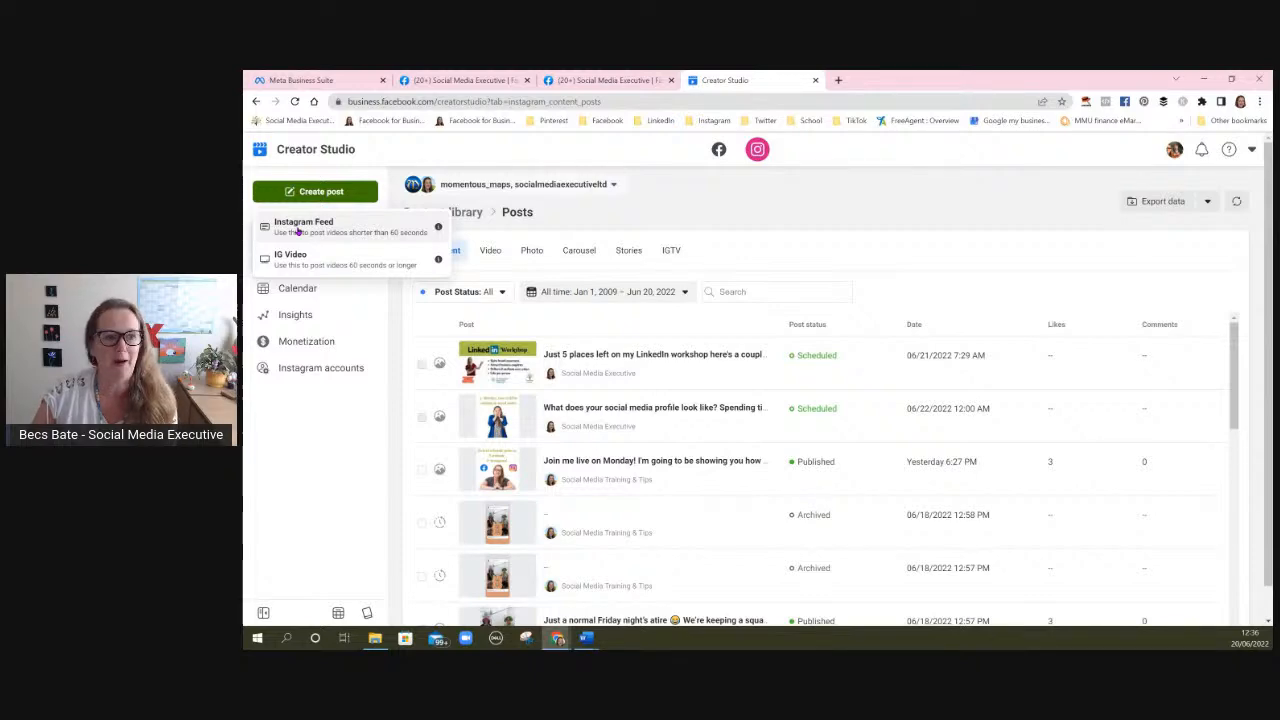
{"action": "left_click", "coordinate": [298, 231]}
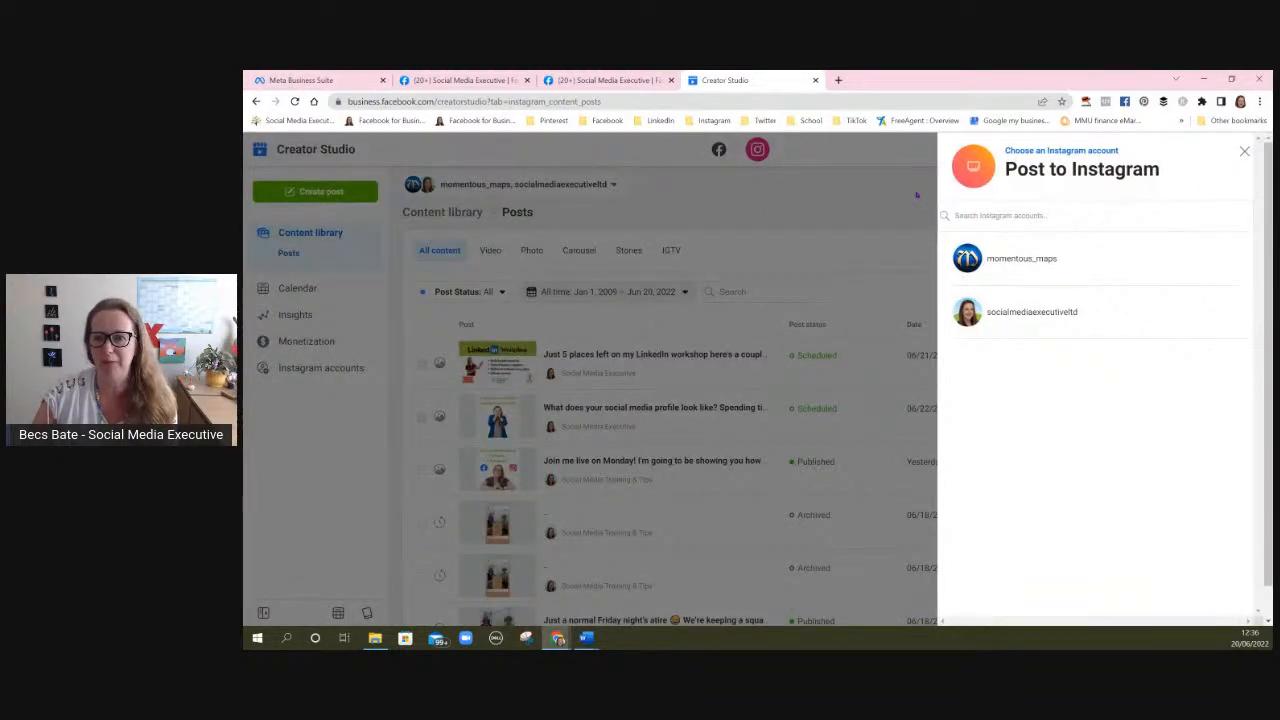
{"action": "left_click", "coordinate": [1032, 315]}
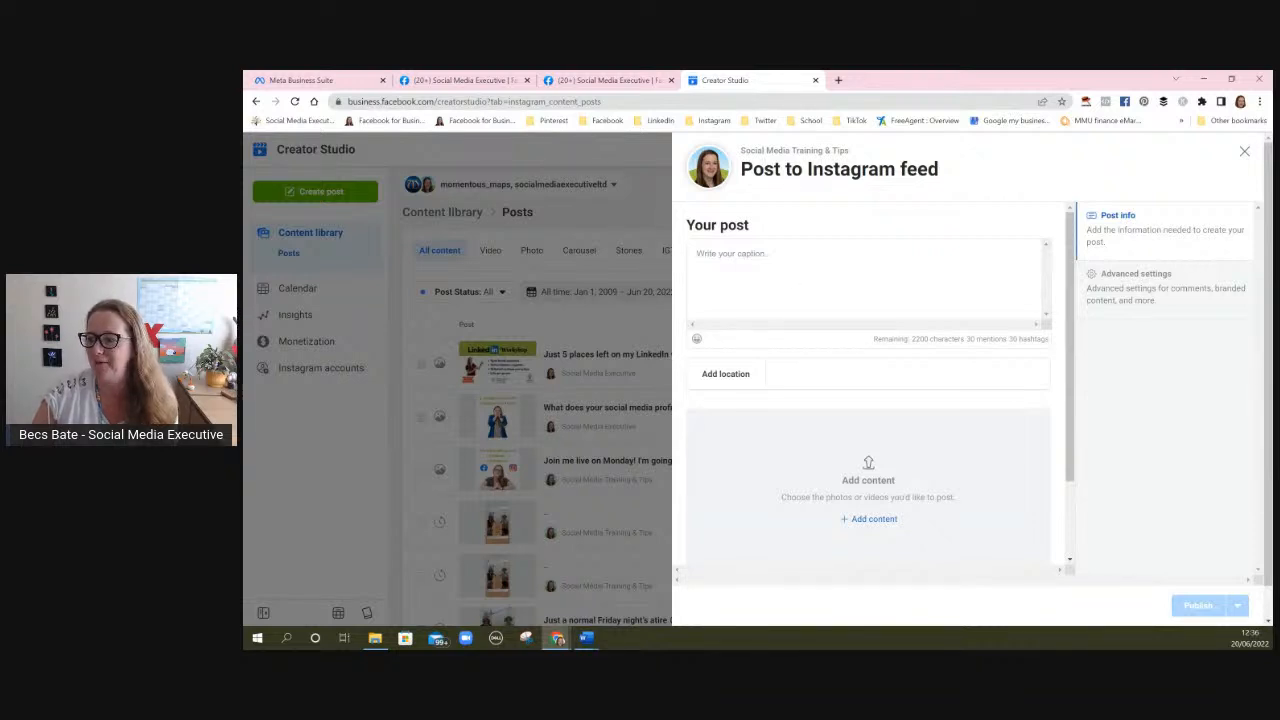
- Fill the caption with the "Tomorrow (Friday 24 June) is bring your dog to work day" text from the Word document
{"action": "left_click", "coordinate": [586, 638]}
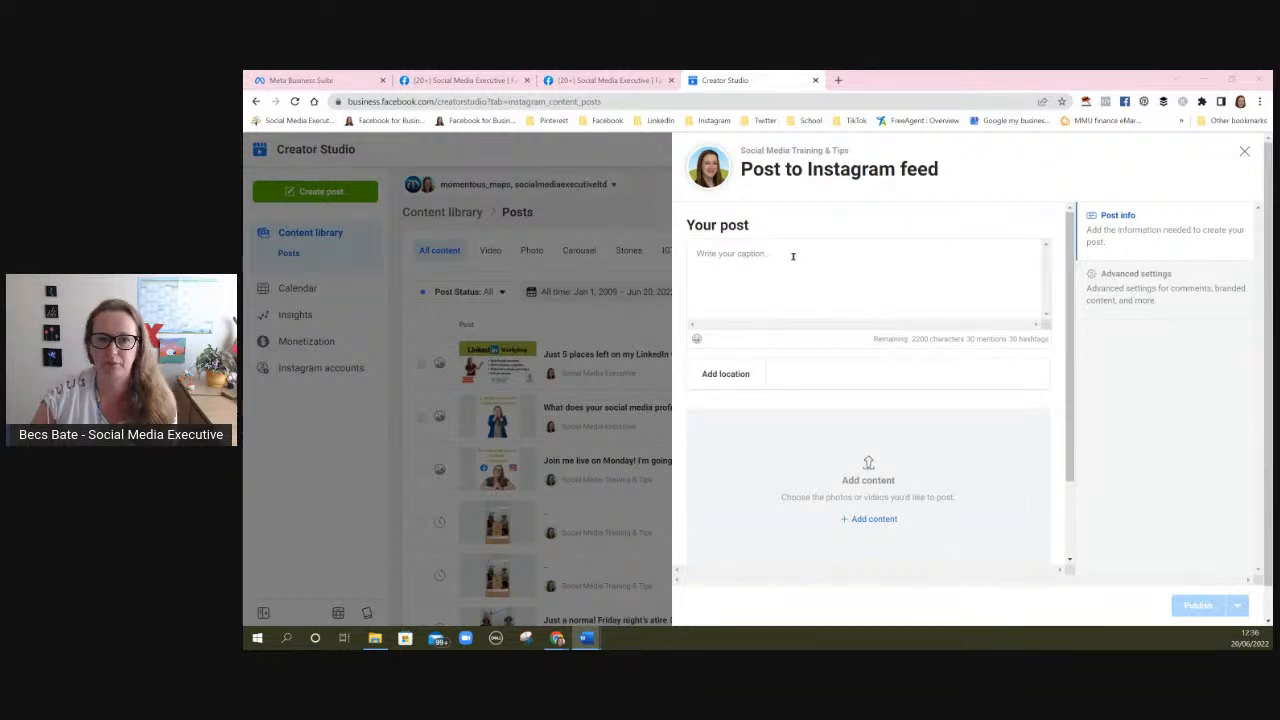
{"action": "left_click", "coordinate": [795, 256]}
{"action": "type", "text": "Tomorrow (Friday 24 June) is bring your dog to work day. This is my dog Rosie! I'd love to see pictures of your dogs at work and feel free to tag me in @SocialMediaExecutiveLtd Let's share the puppy love!"}
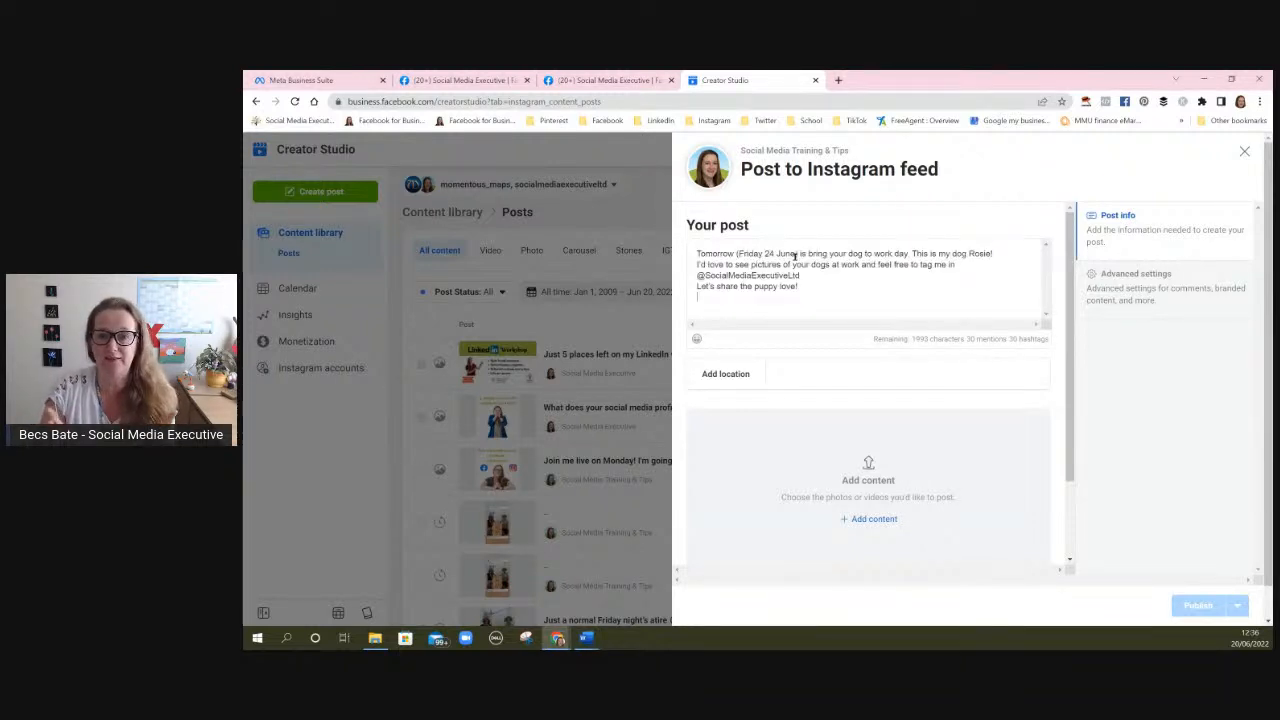
- Put "This is my dog Rosie!" on its own line in the caption, followed by a blank line
{"action": "left_click", "coordinate": [912, 255]}
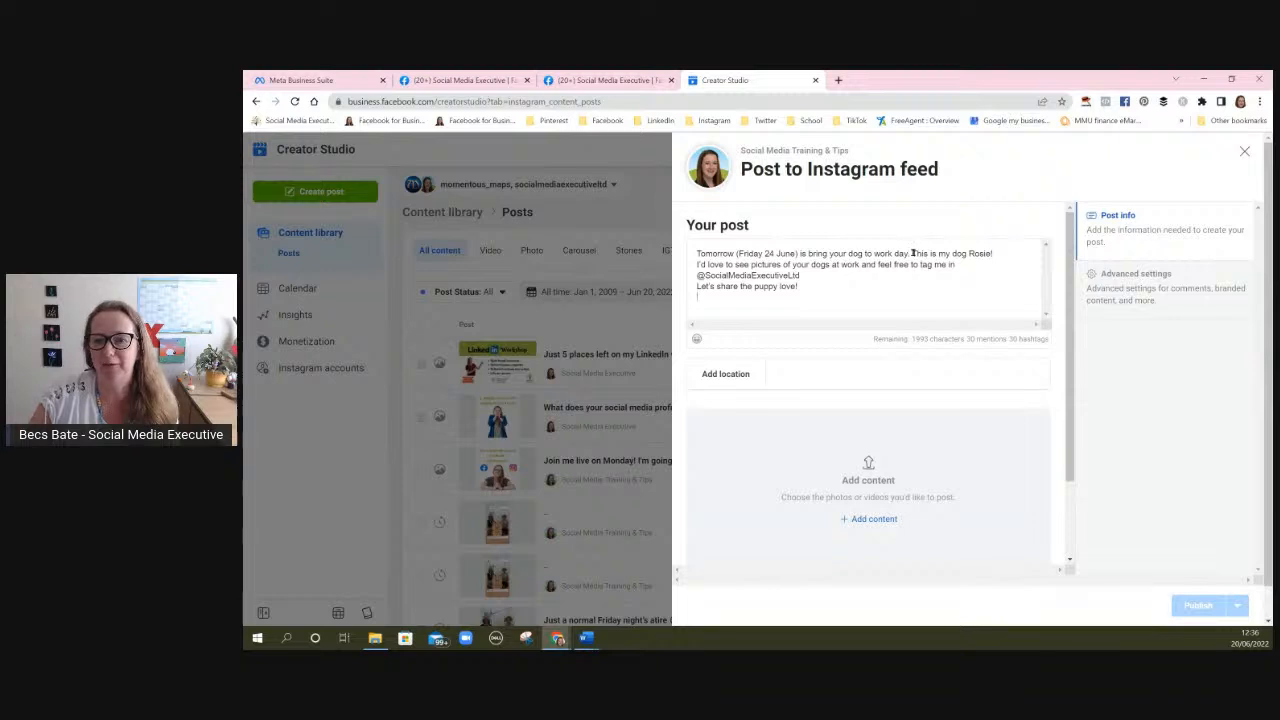
{"action": "key", "text": "Return"}
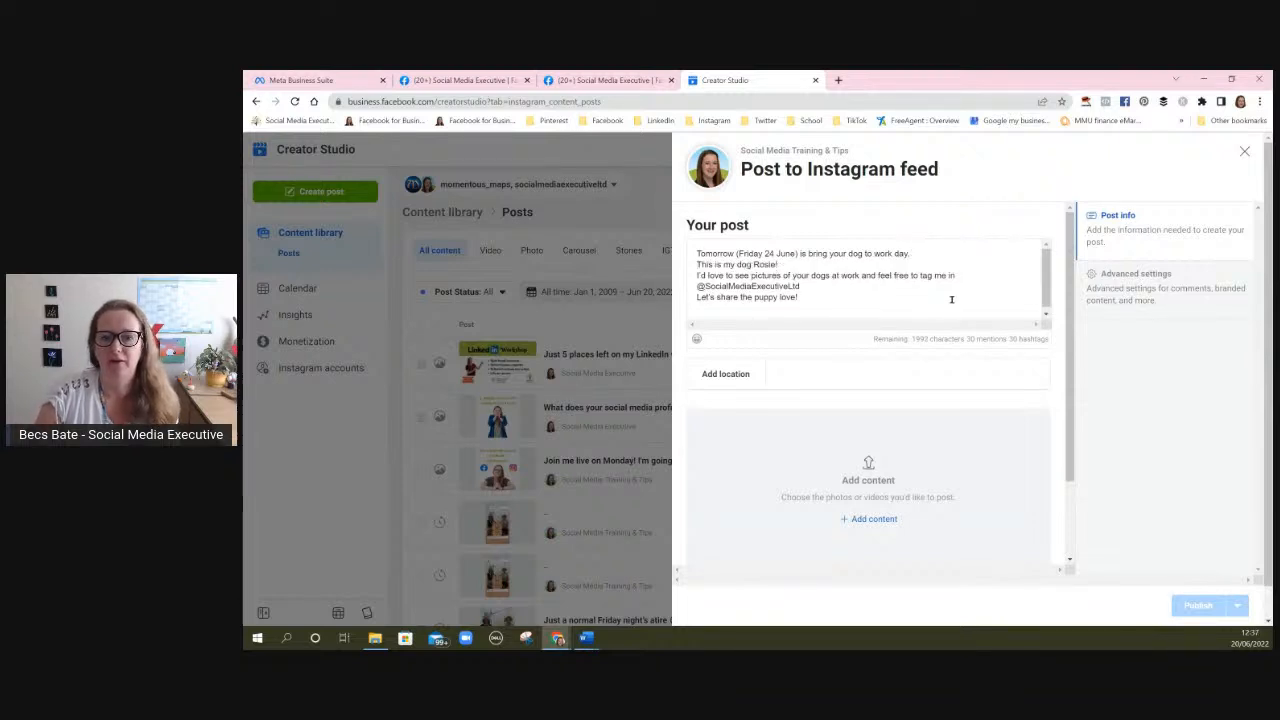
{"action": "left_click", "coordinate": [811, 265]}
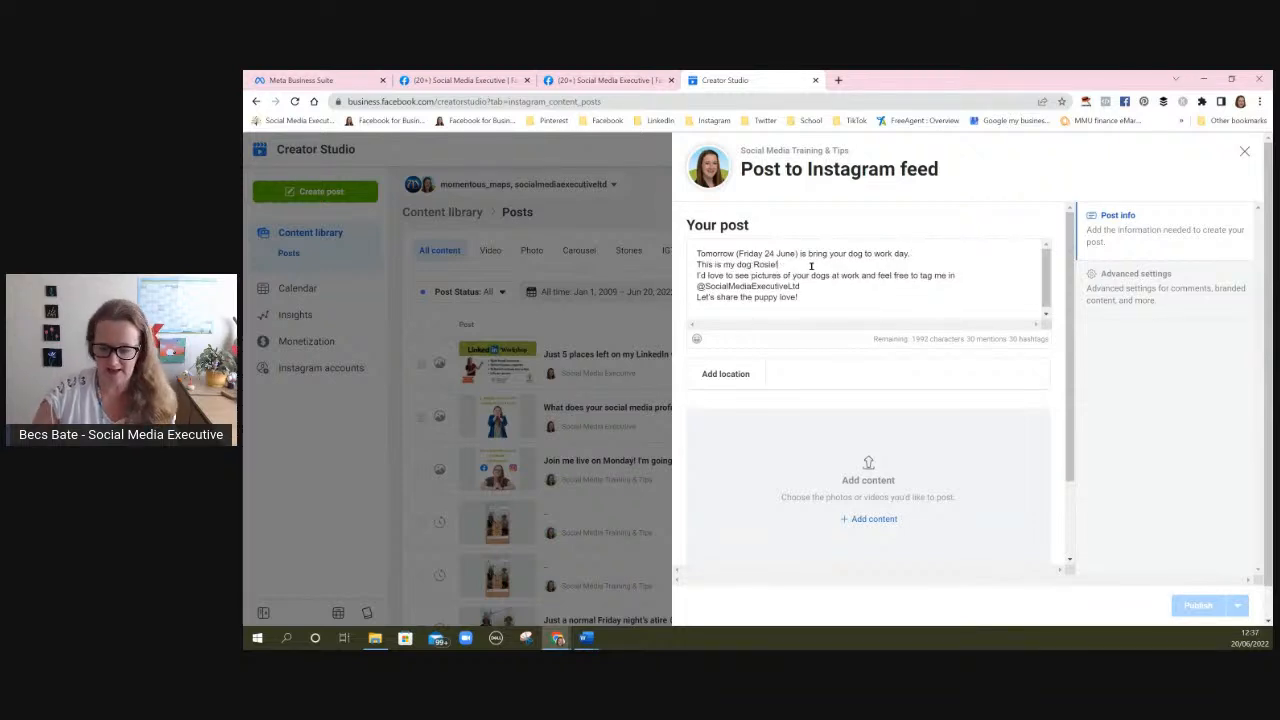
{"action": "key", "text": "Return"}
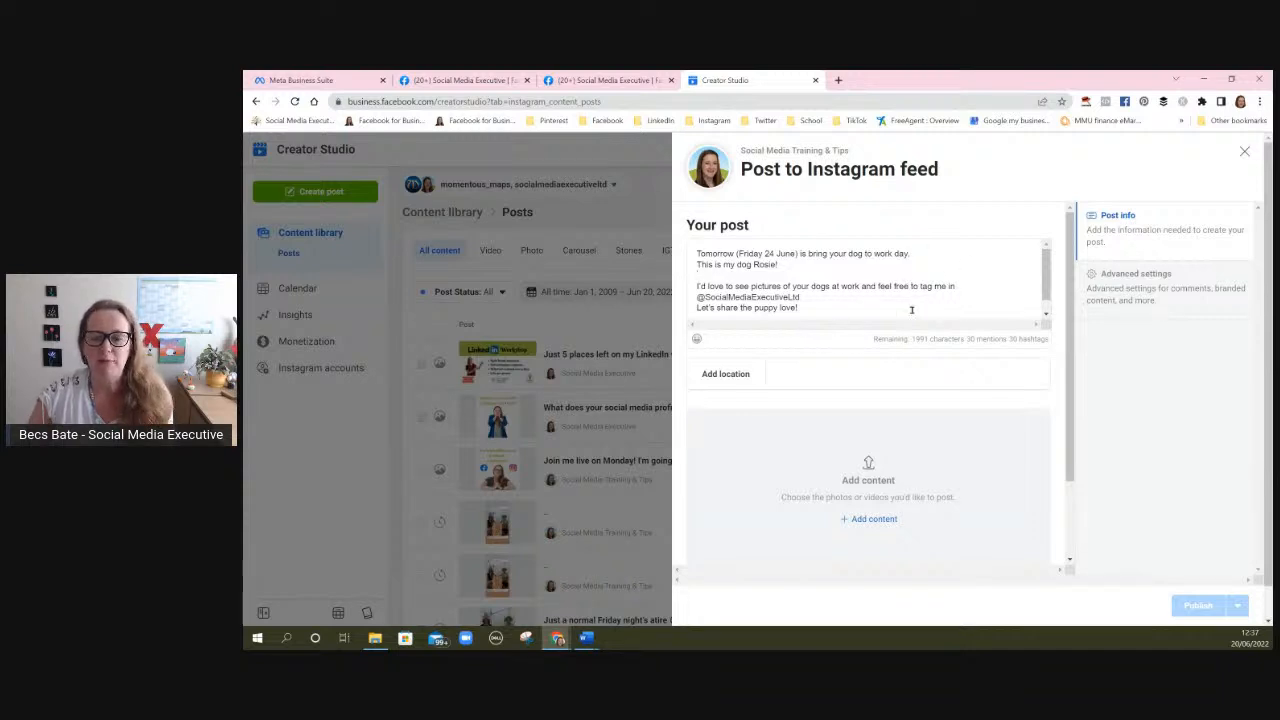
- Upload the Rosie image from the "1. Facebook schedule images" folder as the post's content
{"action": "left_click", "coordinate": [876, 520]}
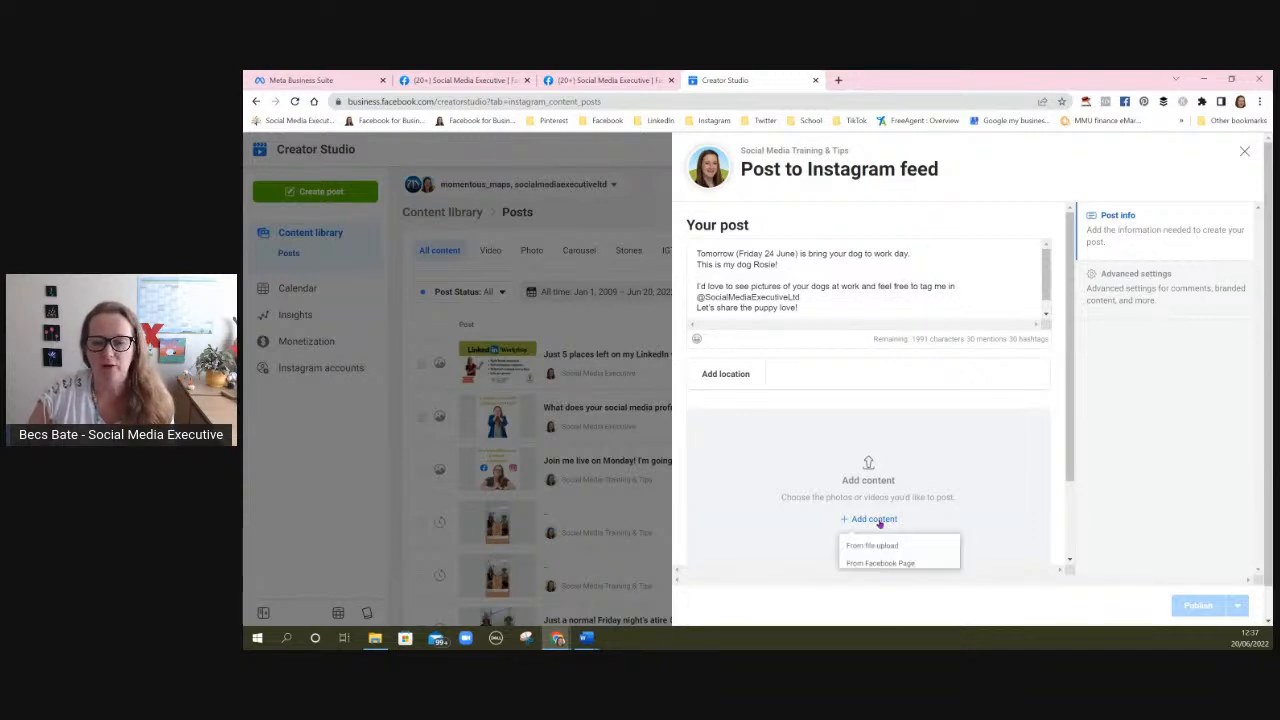
{"action": "left_click", "coordinate": [874, 546]}
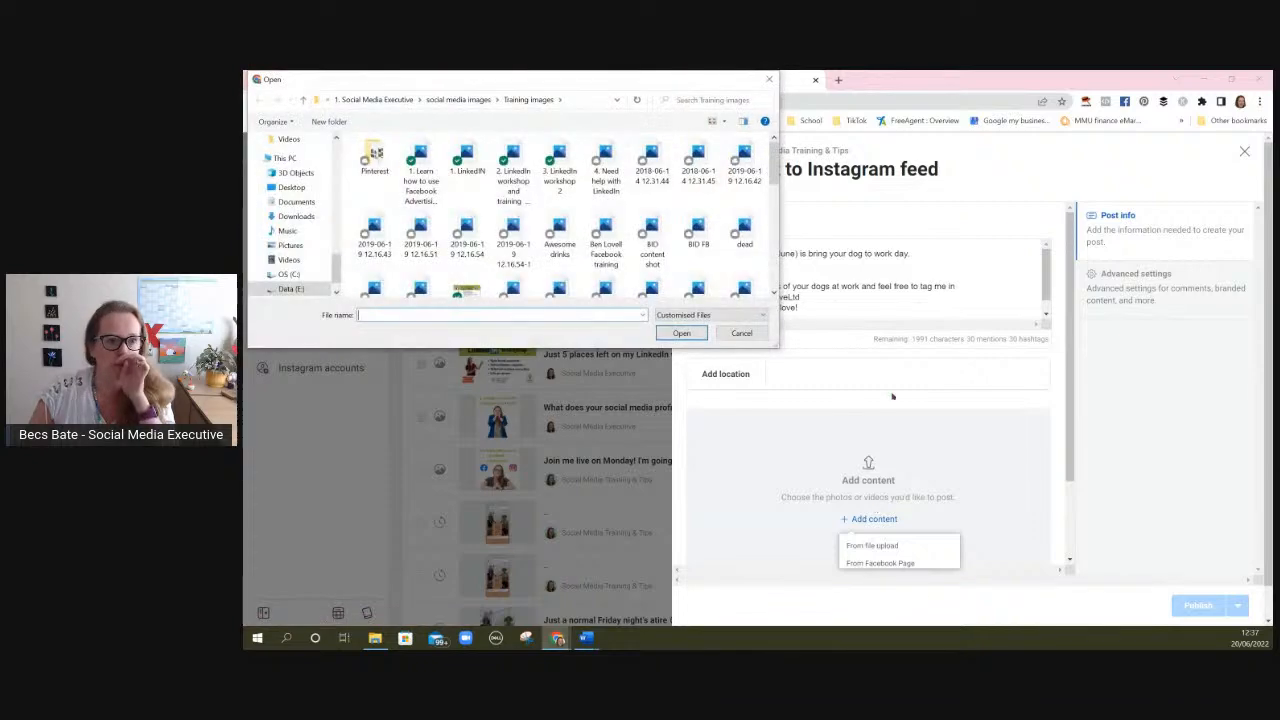
{"action": "left_click_drag", "start_coordinate": [539, 83], "coordinate": [1278, 210]}
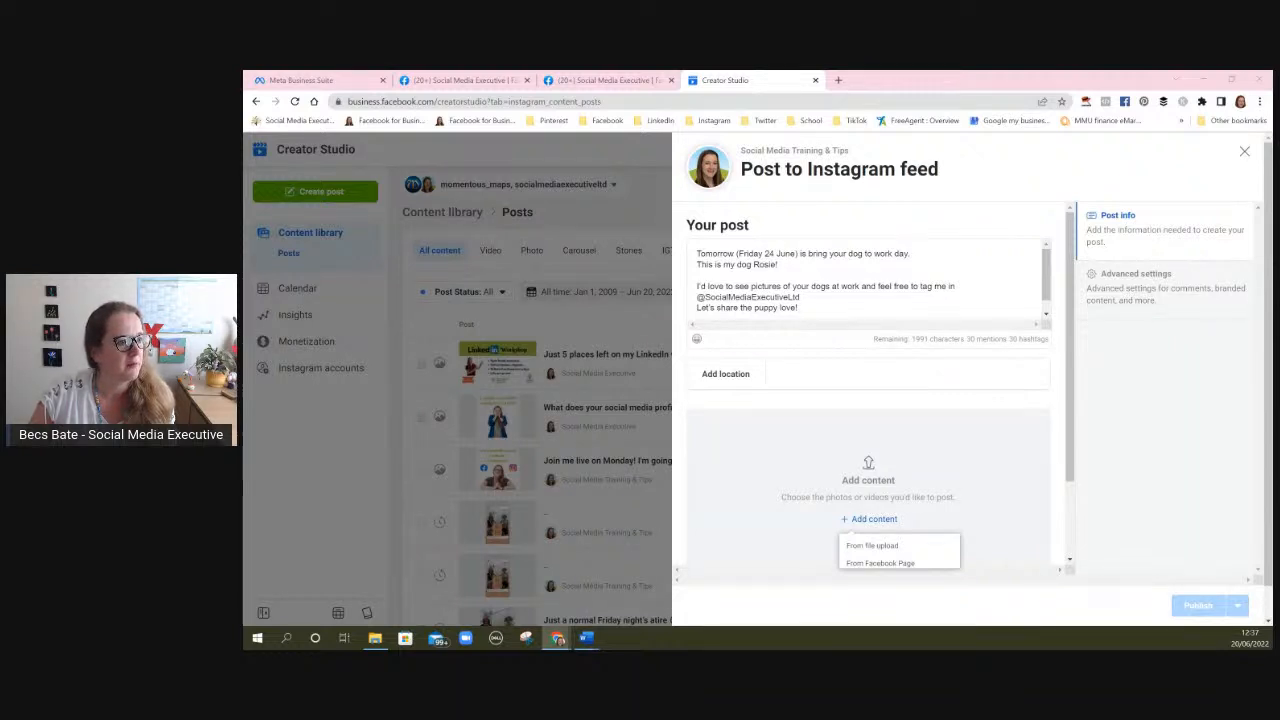
{"action": "left_click_drag", "start_coordinate": [244, 240], "coordinate": [679, 160]}
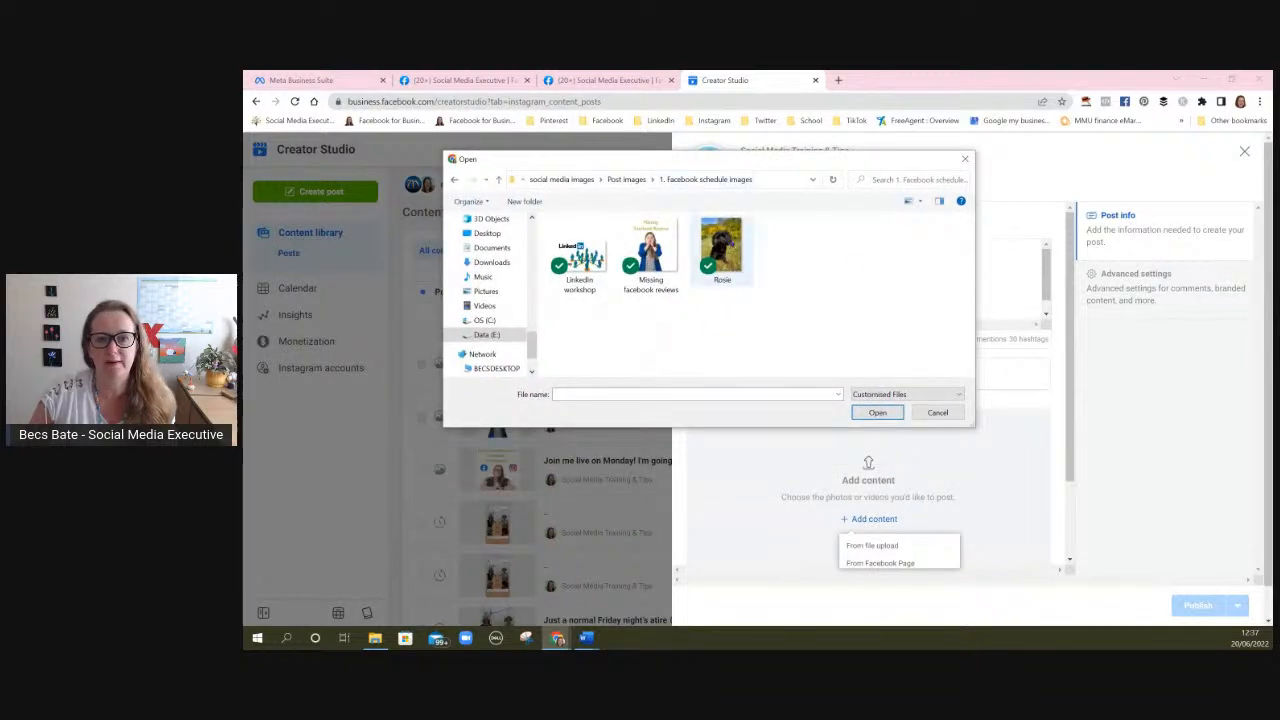
{"action": "left_click", "coordinate": [721, 250]}
{"action": "left_click", "coordinate": [884, 413]}
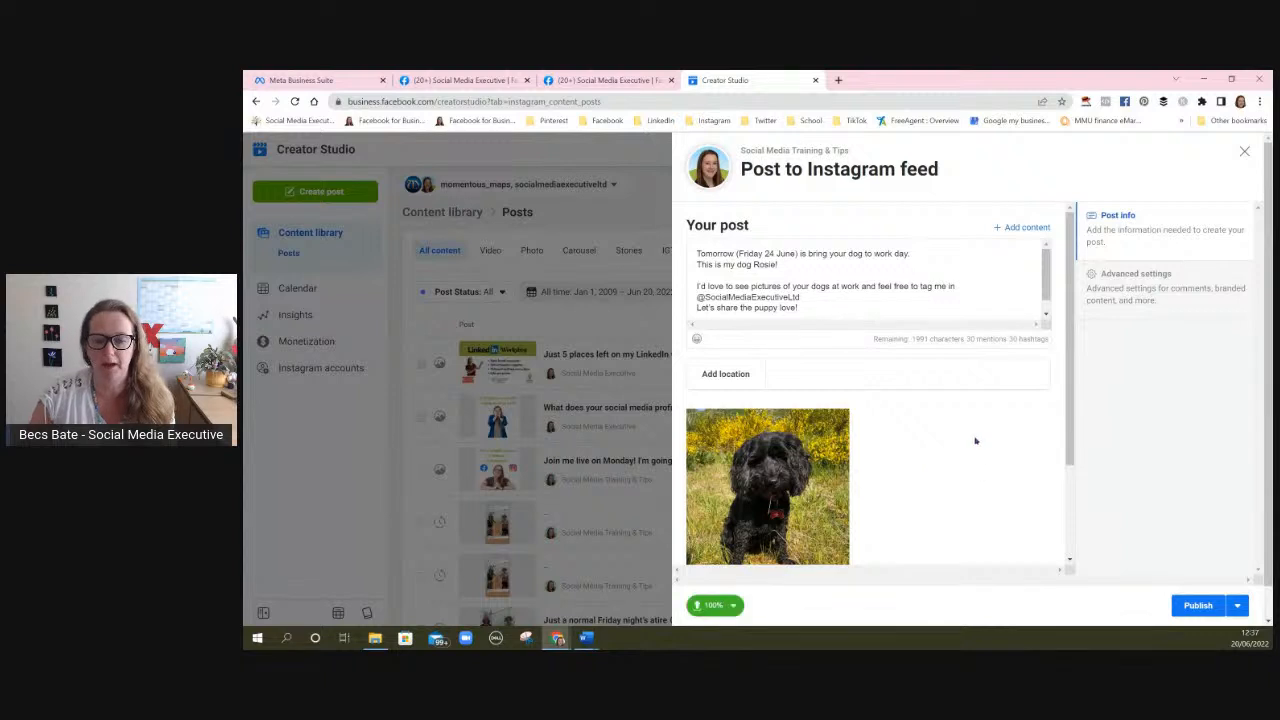
- Also post to the Social Media Executive Facebook page and set that copy to be scheduled
{"action": "scroll", "coordinate": [976, 441], "scroll_direction": "down", "scroll_amount": 1}
{"action": "scroll", "coordinate": [976, 441], "scroll_direction": "down", "scroll_amount": 1}
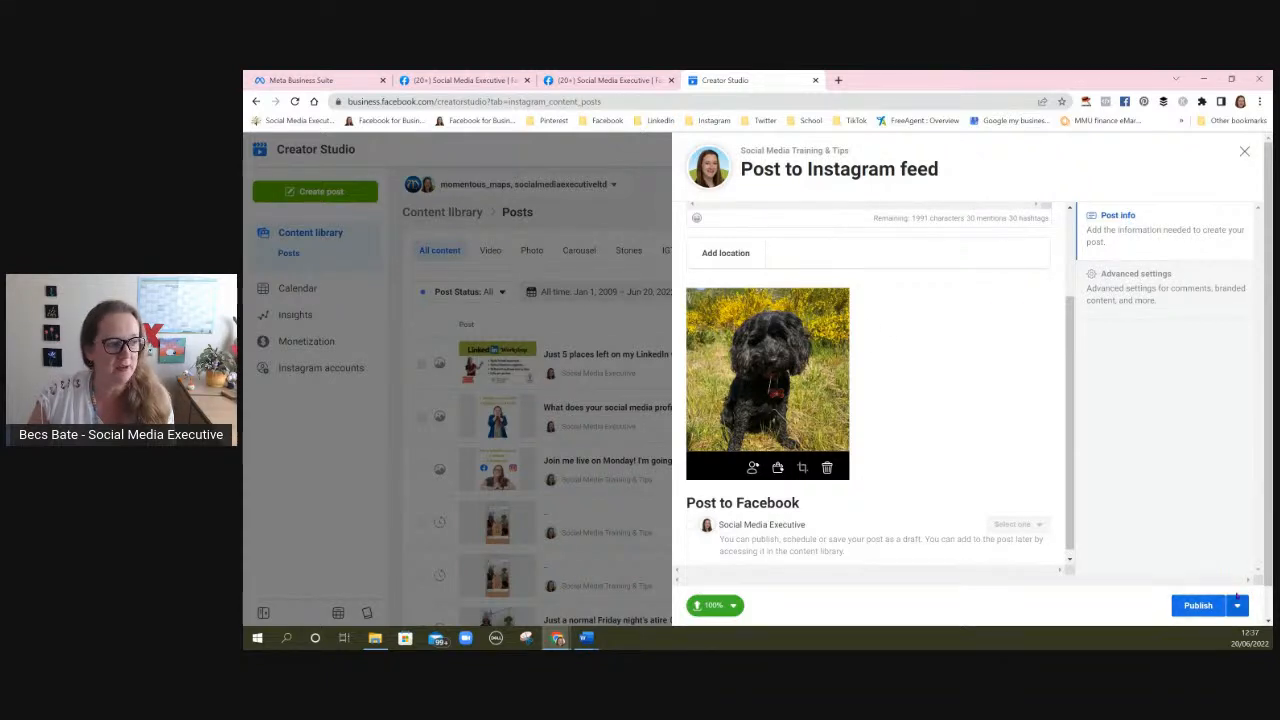
{"action": "left_click", "coordinate": [1238, 605]}
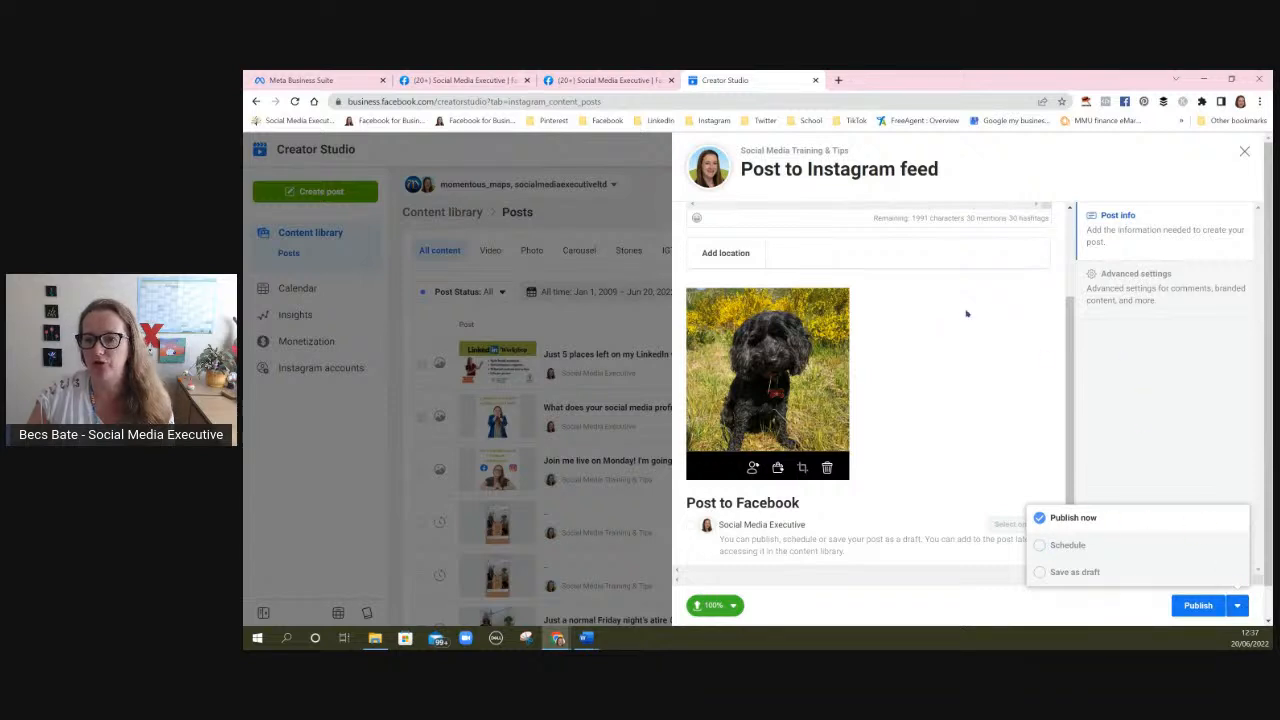
{"action": "left_click", "coordinate": [1138, 367]}
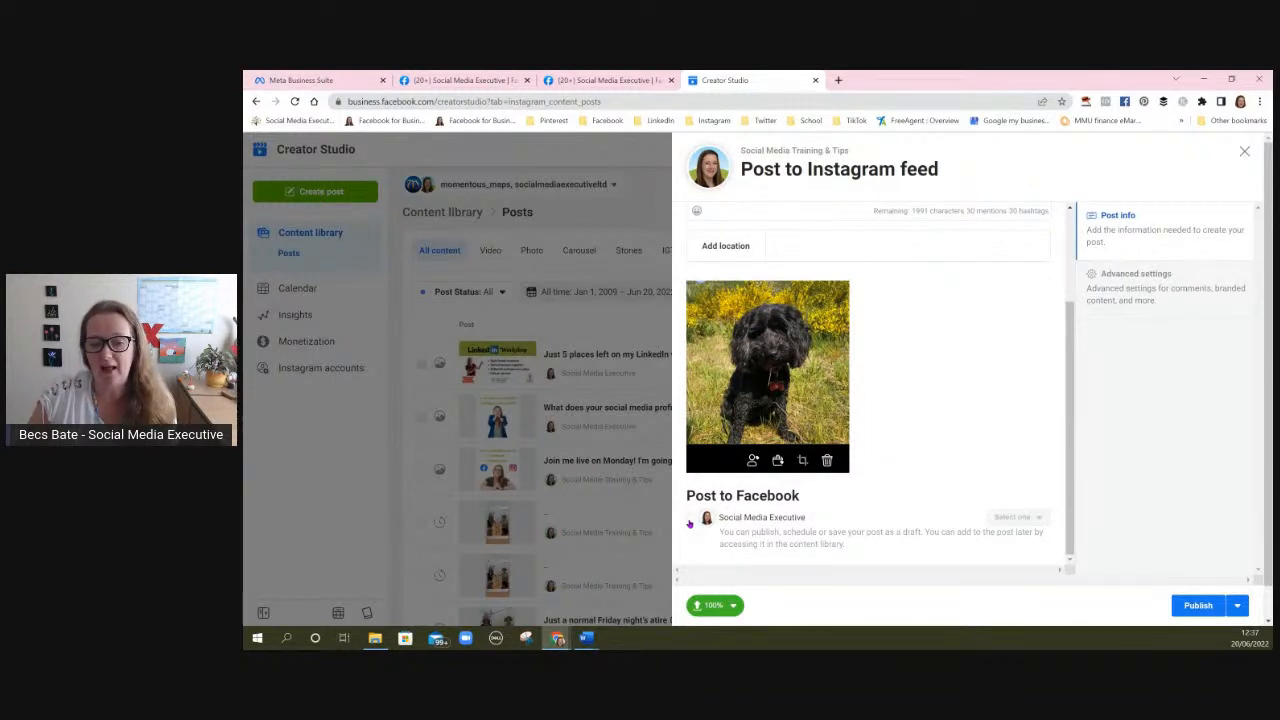
{"action": "left_click", "coordinate": [689, 521]}
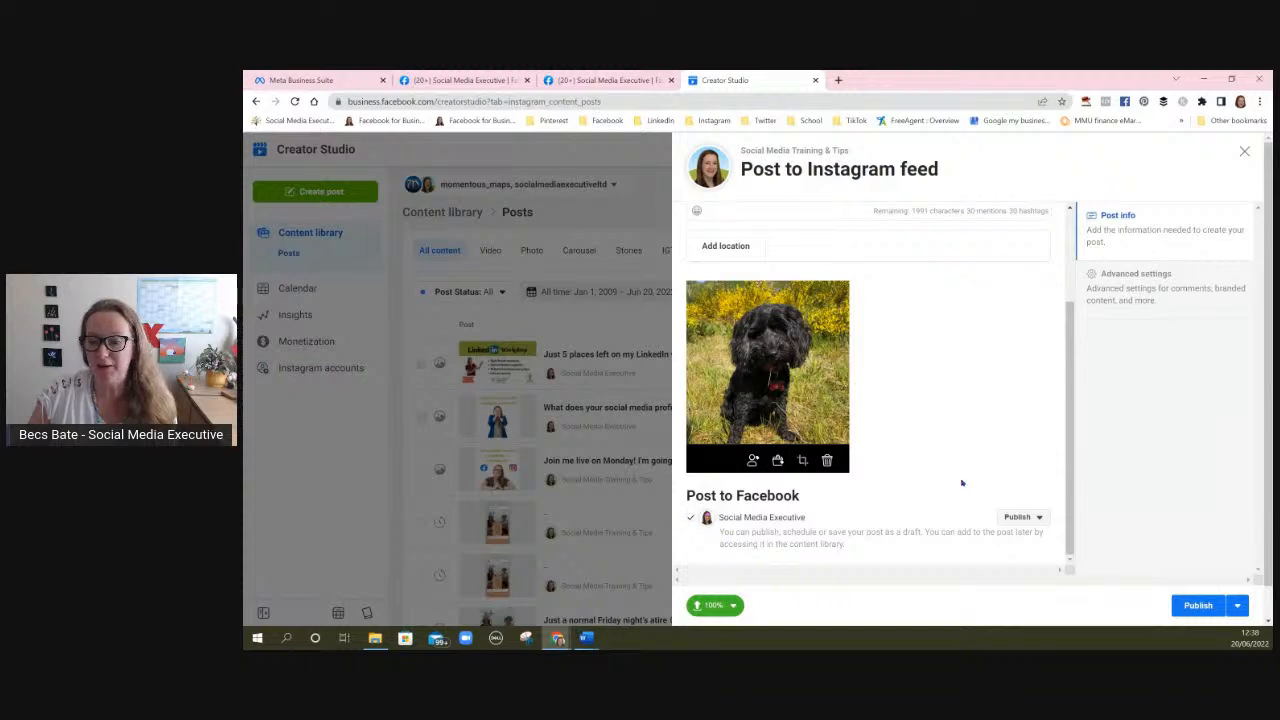
{"action": "left_click", "coordinate": [1039, 518]}
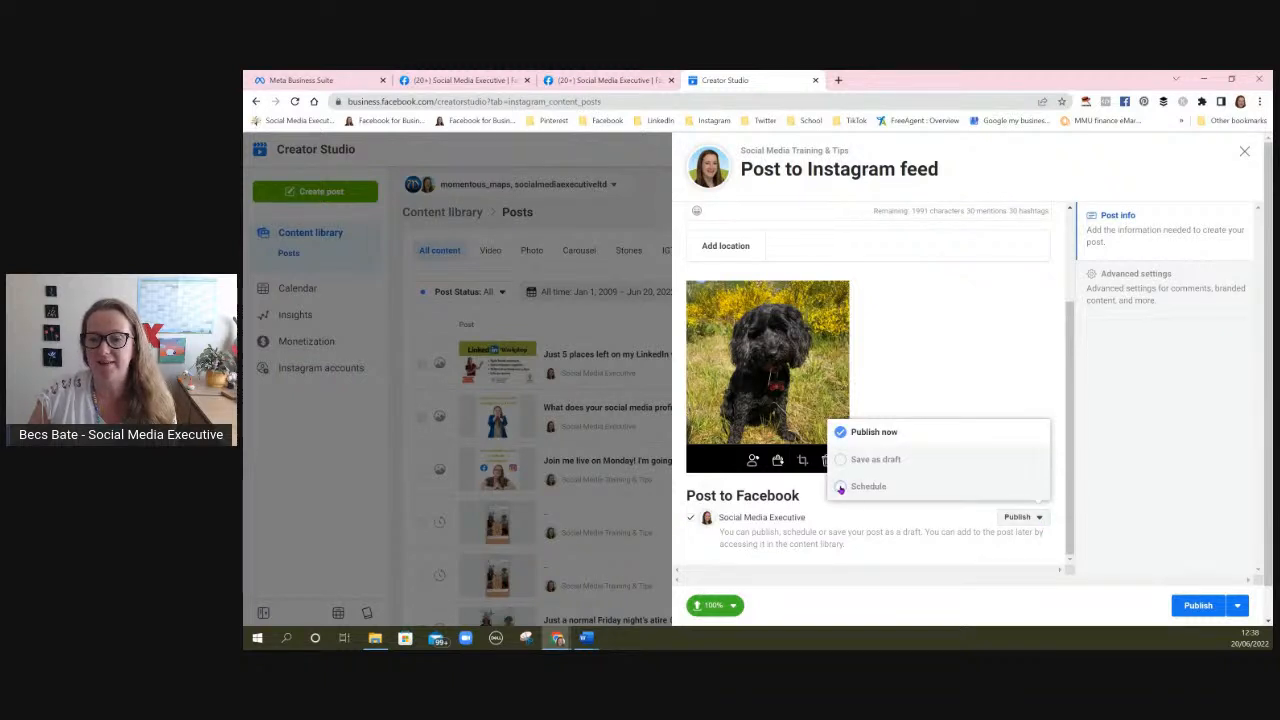
{"action": "left_click", "coordinate": [840, 487]}
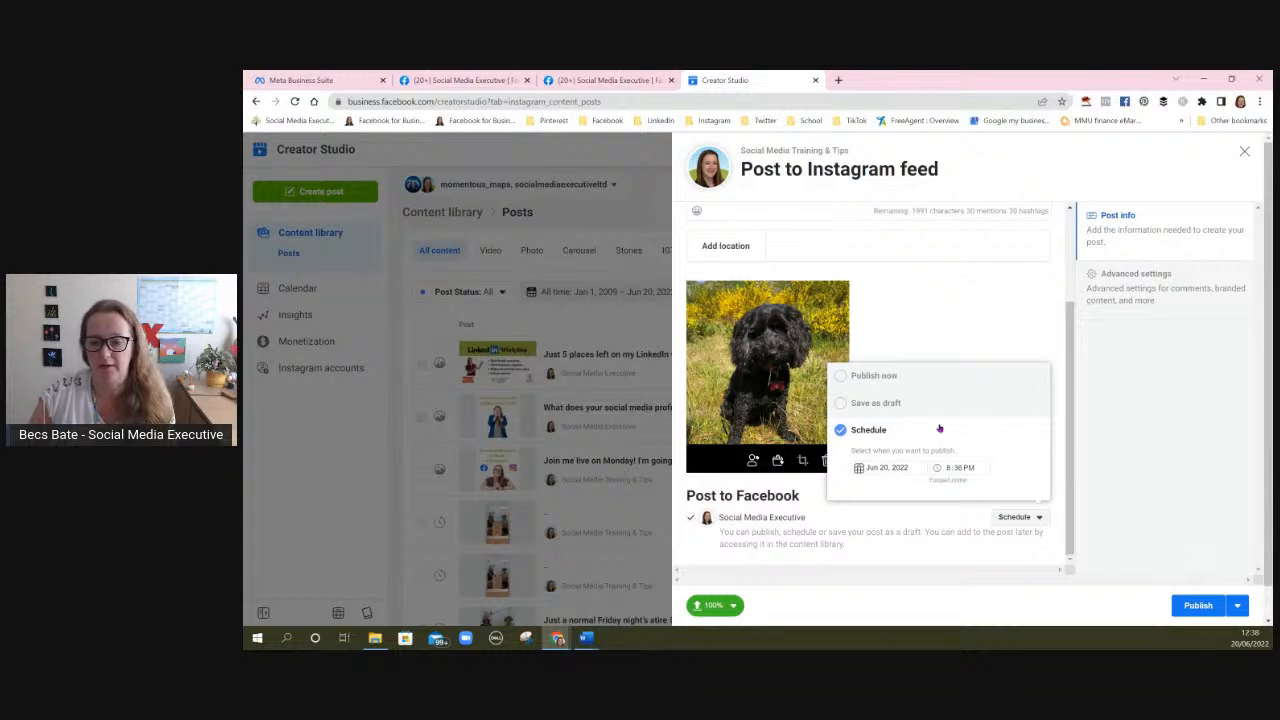
- Set the Facebook post's schedule to June 23, 2022 and switch its time to AM
{"action": "left_click", "coordinate": [906, 469]}
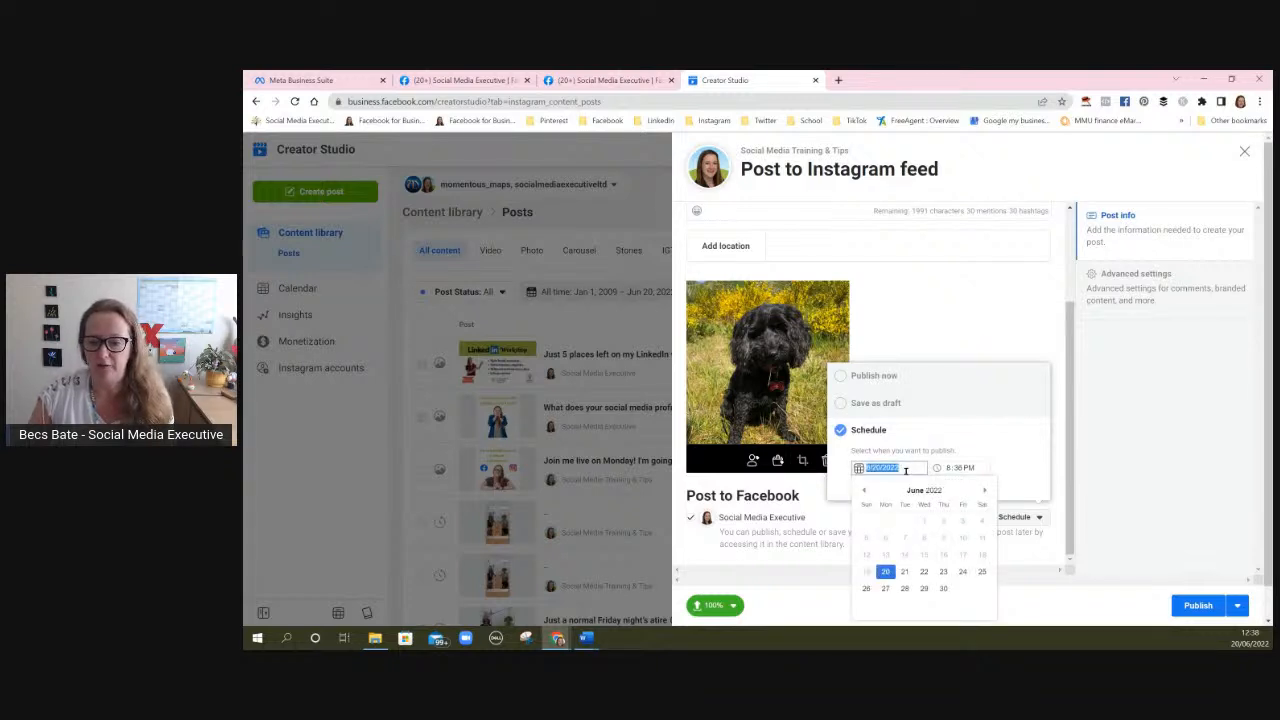
{"action": "left_click", "coordinate": [943, 571]}
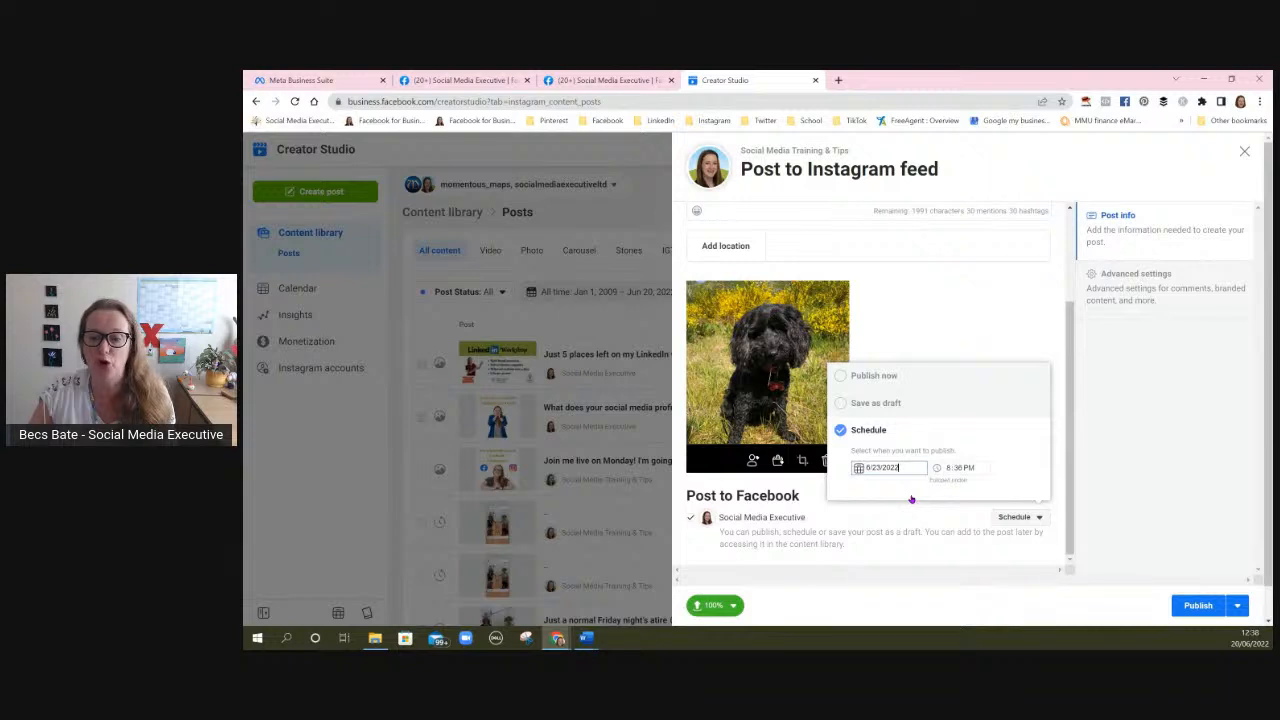
{"action": "left_click", "coordinate": [962, 467]}
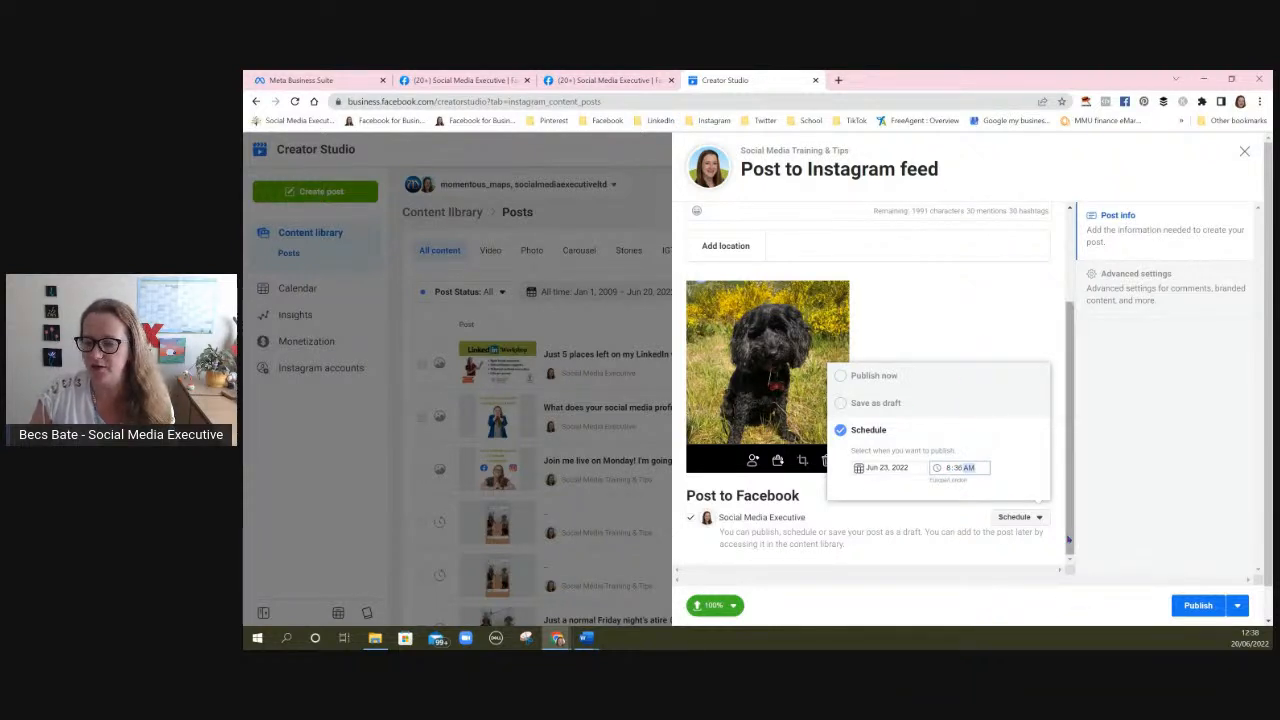
{"action": "left_click", "coordinate": [1003, 550]}
{"action": "scroll", "coordinate": [1115, 467], "scroll_direction": "down", "scroll_amount": 2}
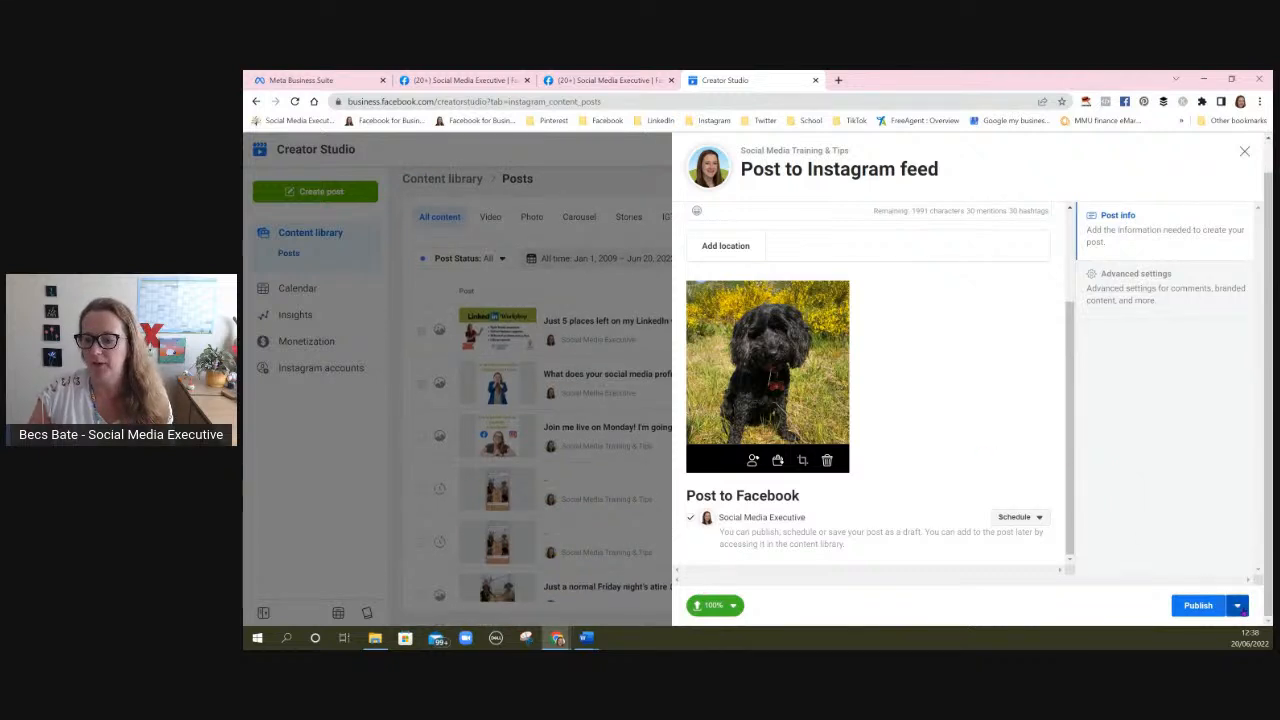
- Set the Instagram post's schedule to June 23, 2022 at 8:36 AM and submit the post for scheduling
{"action": "left_click", "coordinate": [1238, 608]}
{"action": "left_click", "coordinate": [1042, 545]}
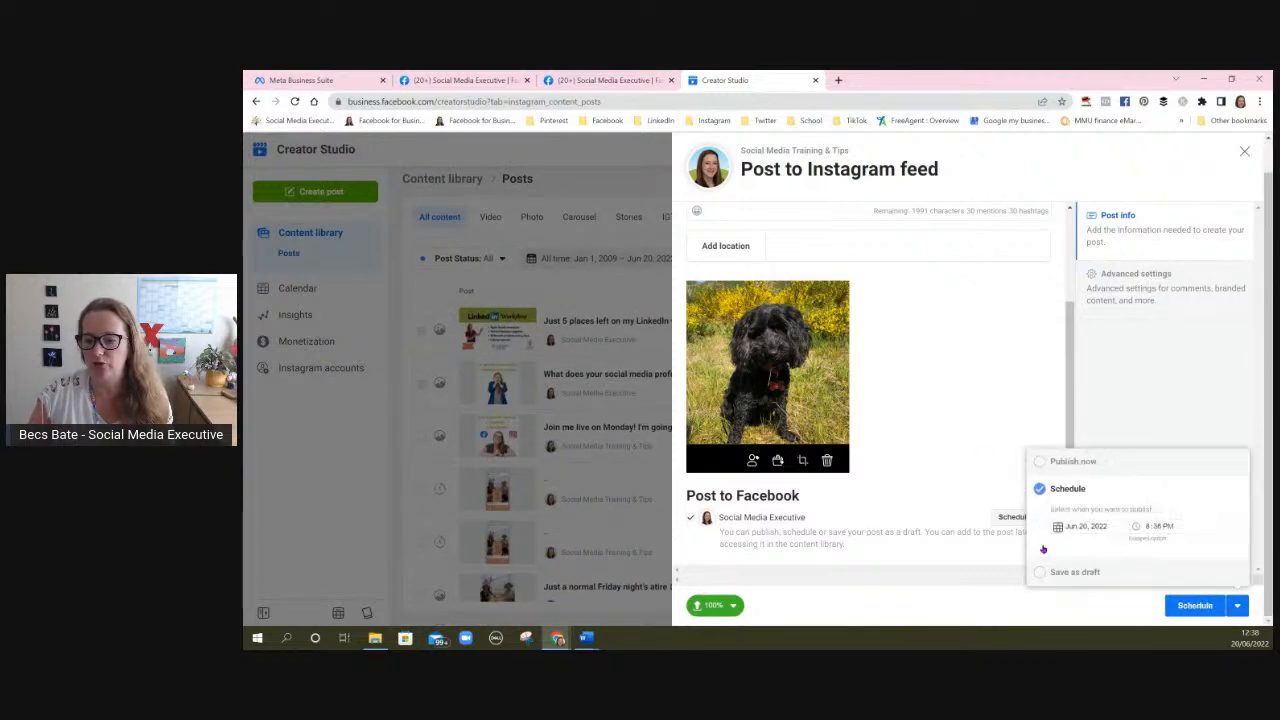
{"action": "left_click", "coordinate": [1103, 527]}
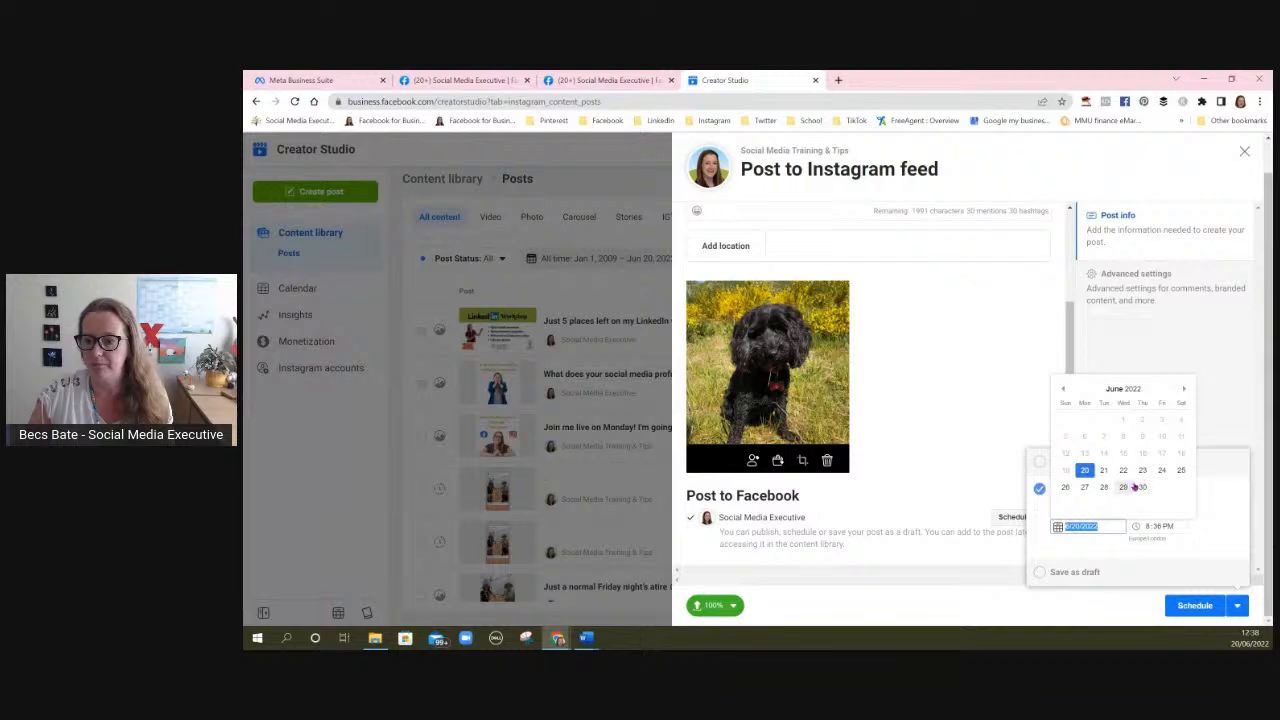
{"action": "left_click", "coordinate": [1143, 476]}
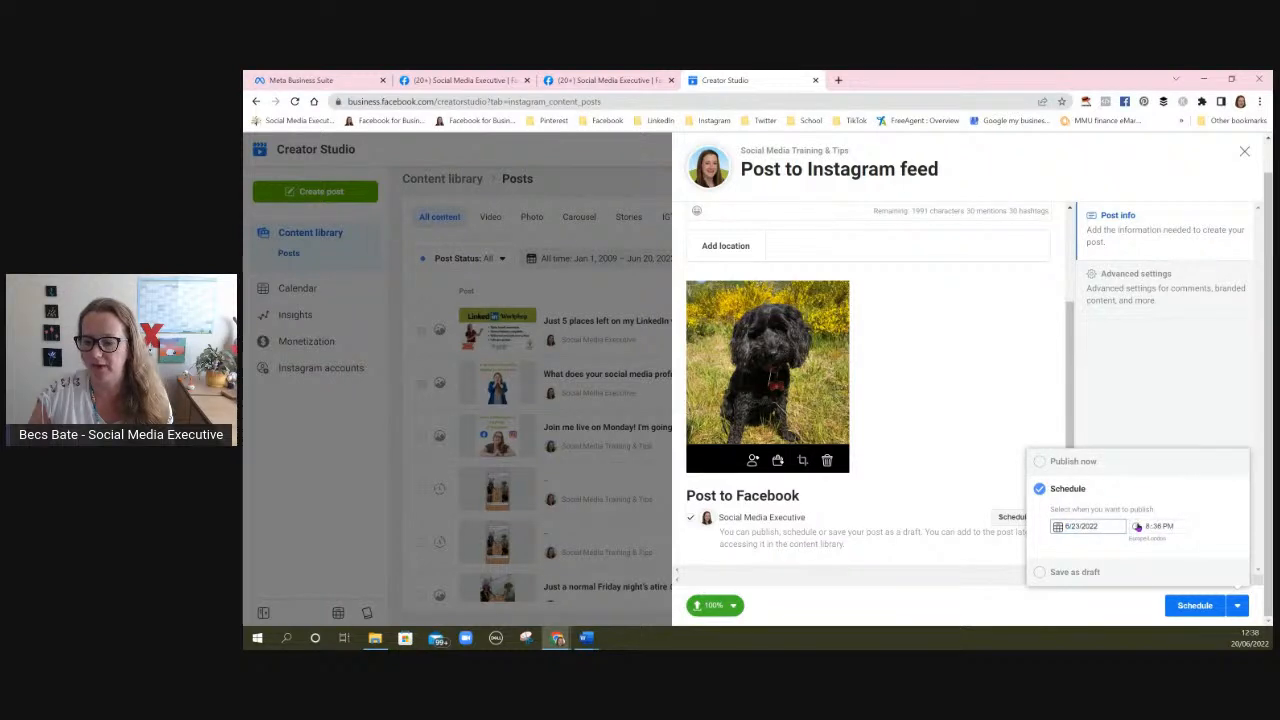
{"action": "left_click", "coordinate": [1150, 527]}
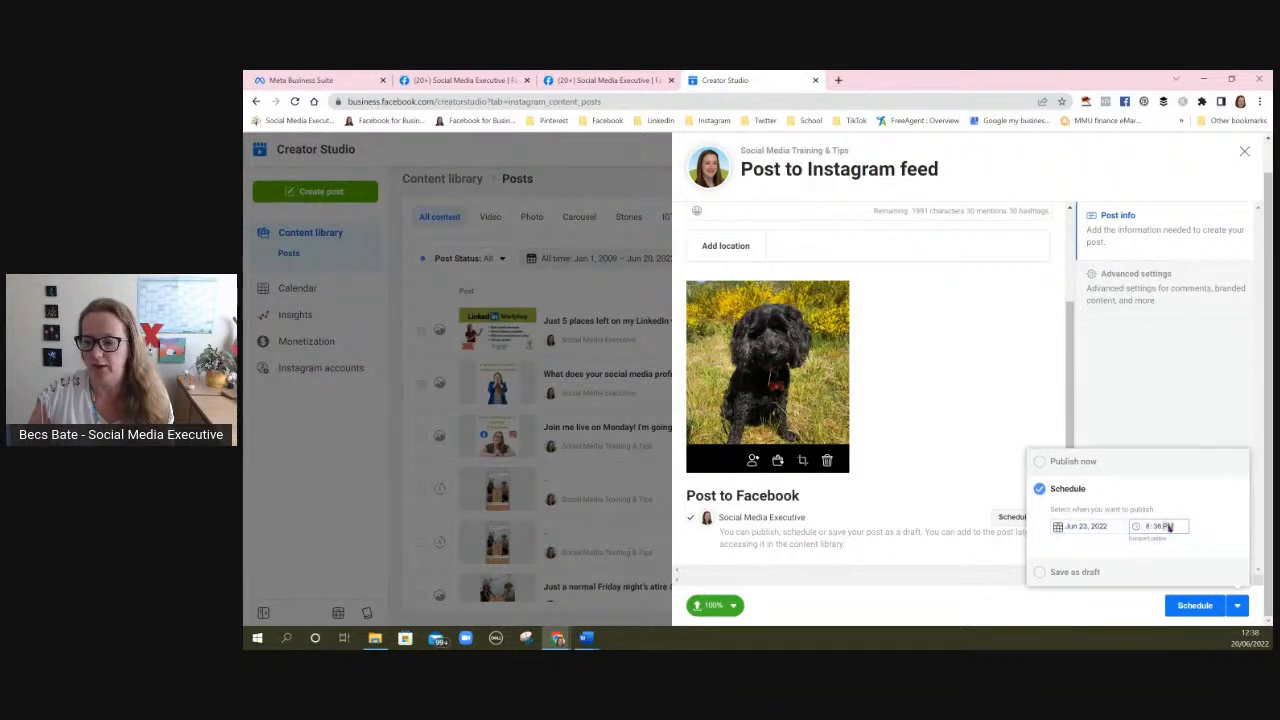
{"action": "left_click", "coordinate": [1111, 550]}
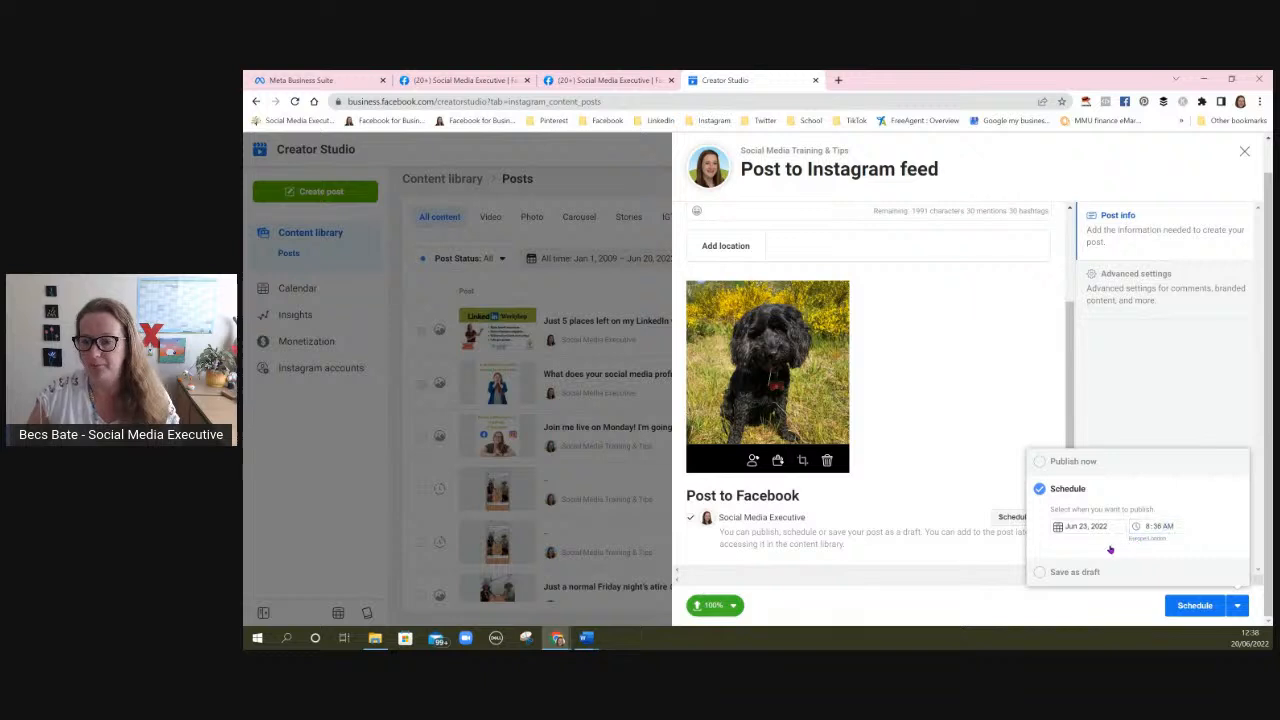
{"action": "left_click", "coordinate": [1195, 605]}
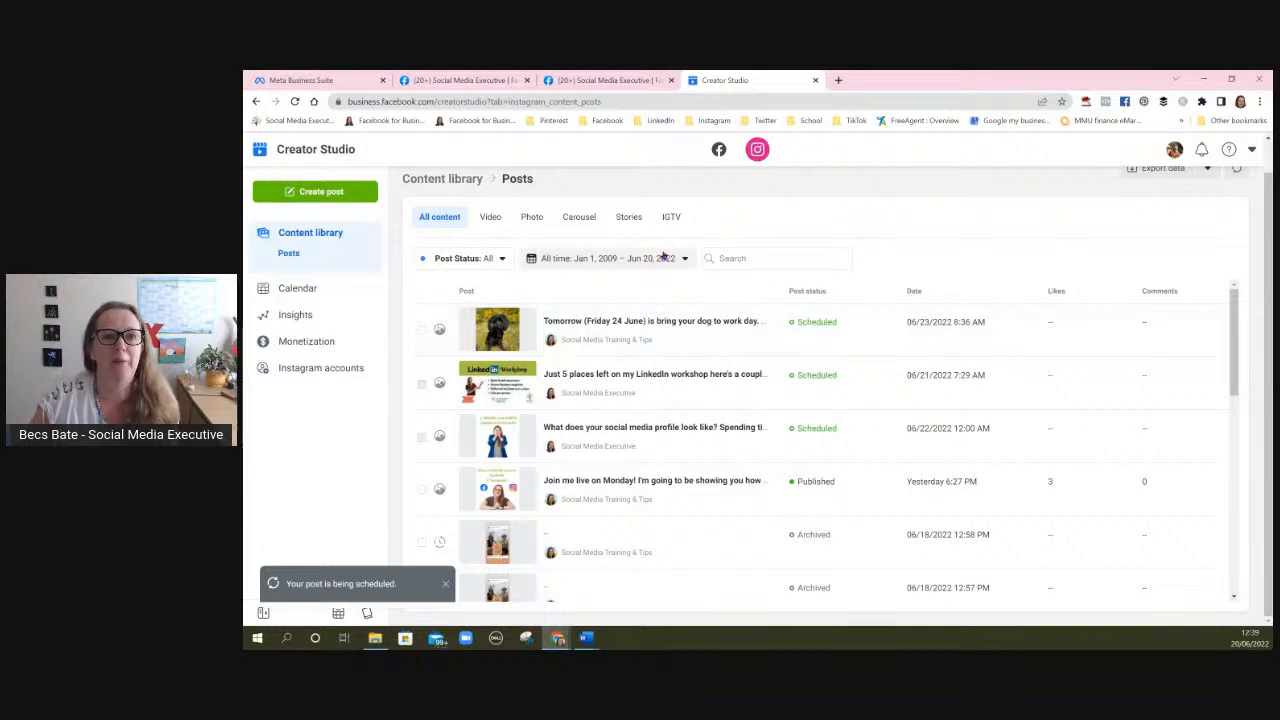
- Start a new post from the Social Media Executive page's Publishing tools and also select the socialmediaexecutiveltd Instagram account
{"action": "left_click", "coordinate": [598, 80]}
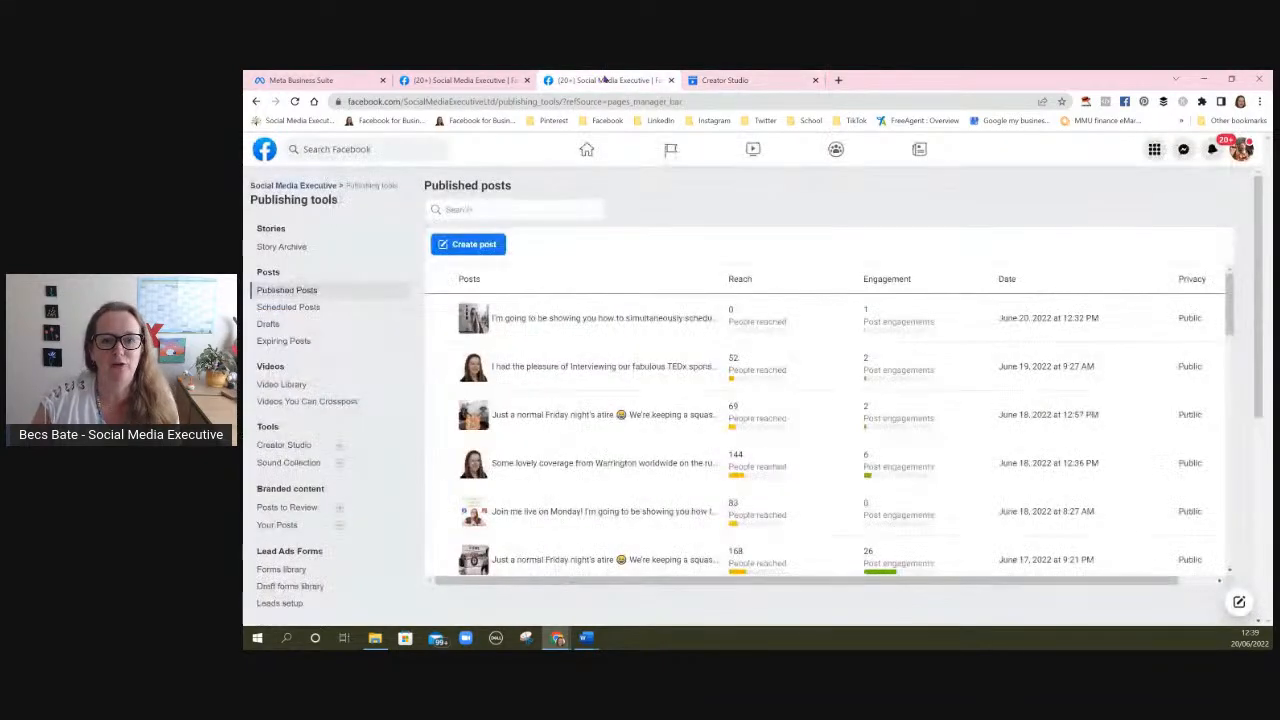
{"action": "left_click", "coordinate": [470, 80]}
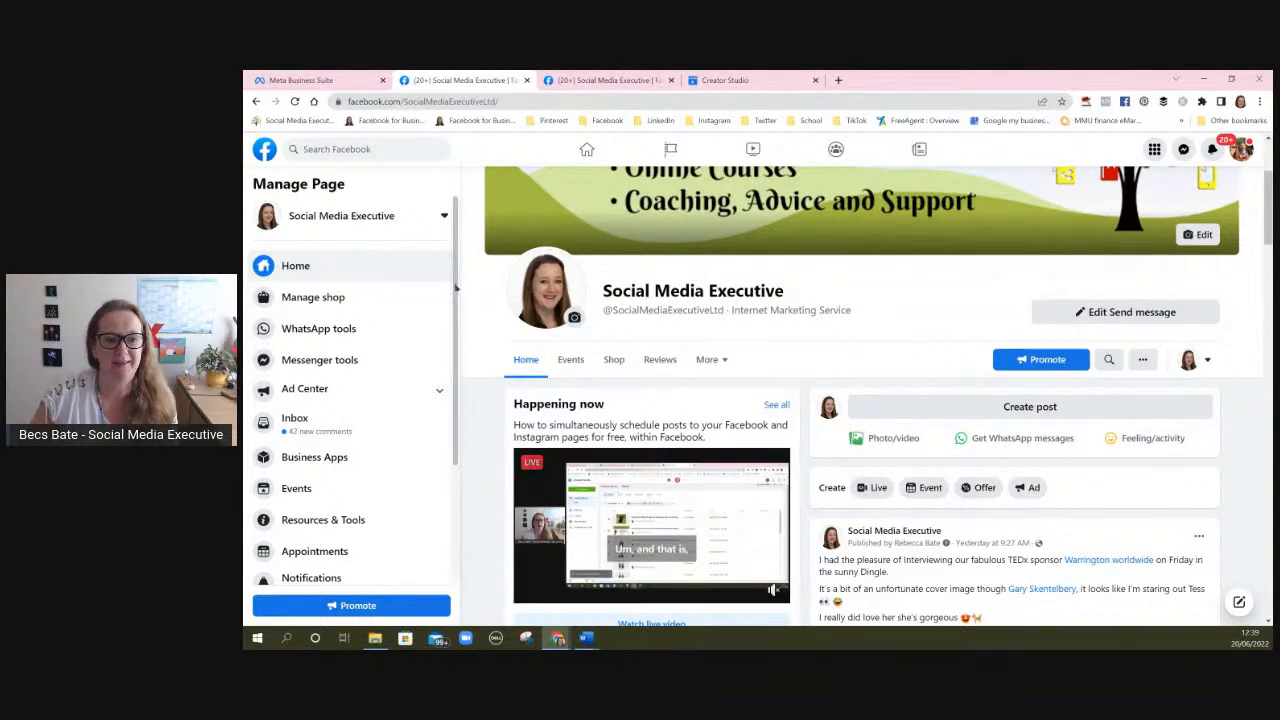
{"action": "scroll", "coordinate": [450, 360], "scroll_direction": "down", "scroll_amount": 2}
{"action": "scroll", "coordinate": [447, 379], "scroll_direction": "down", "scroll_amount": 1}
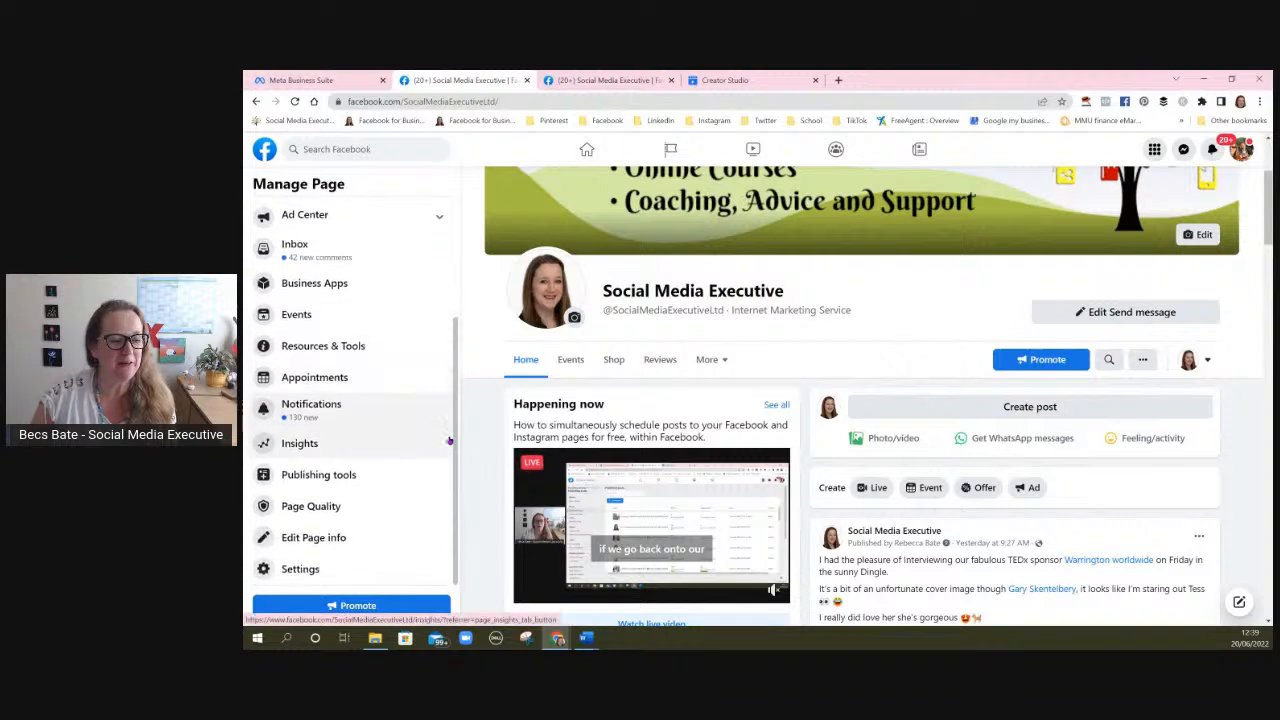
{"action": "left_click", "coordinate": [313, 476]}
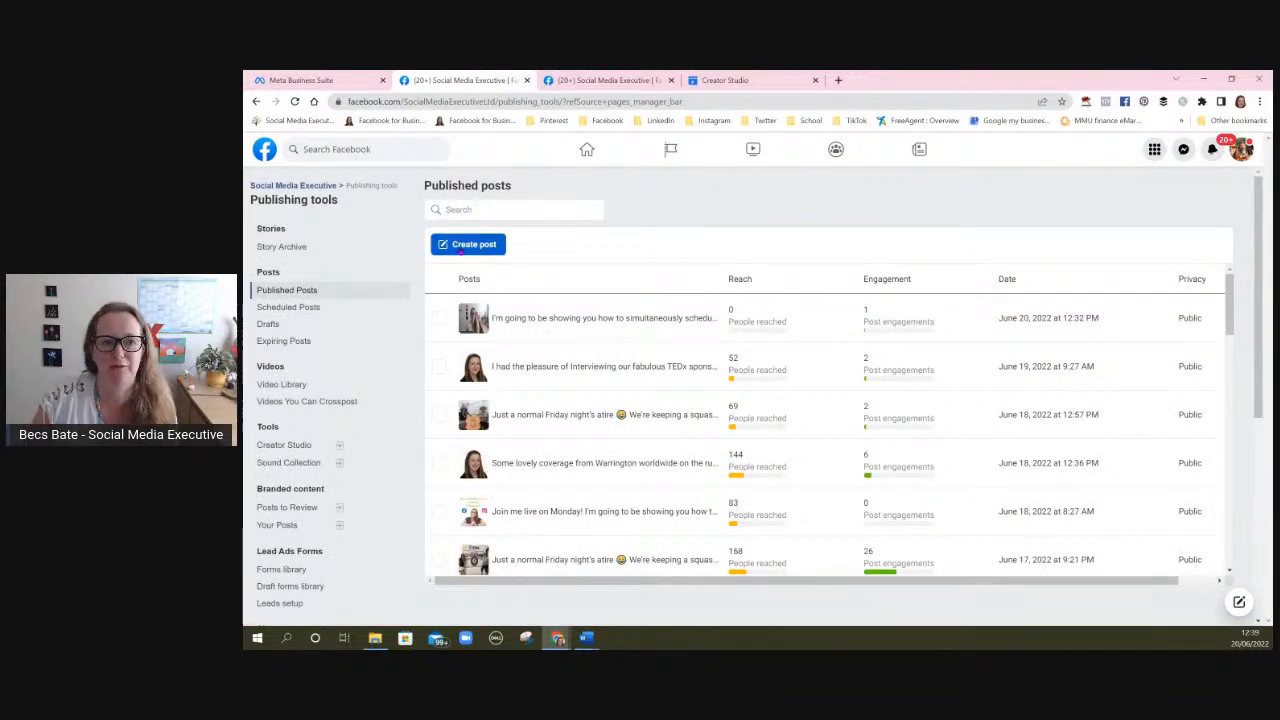
{"action": "left_click", "coordinate": [460, 250]}
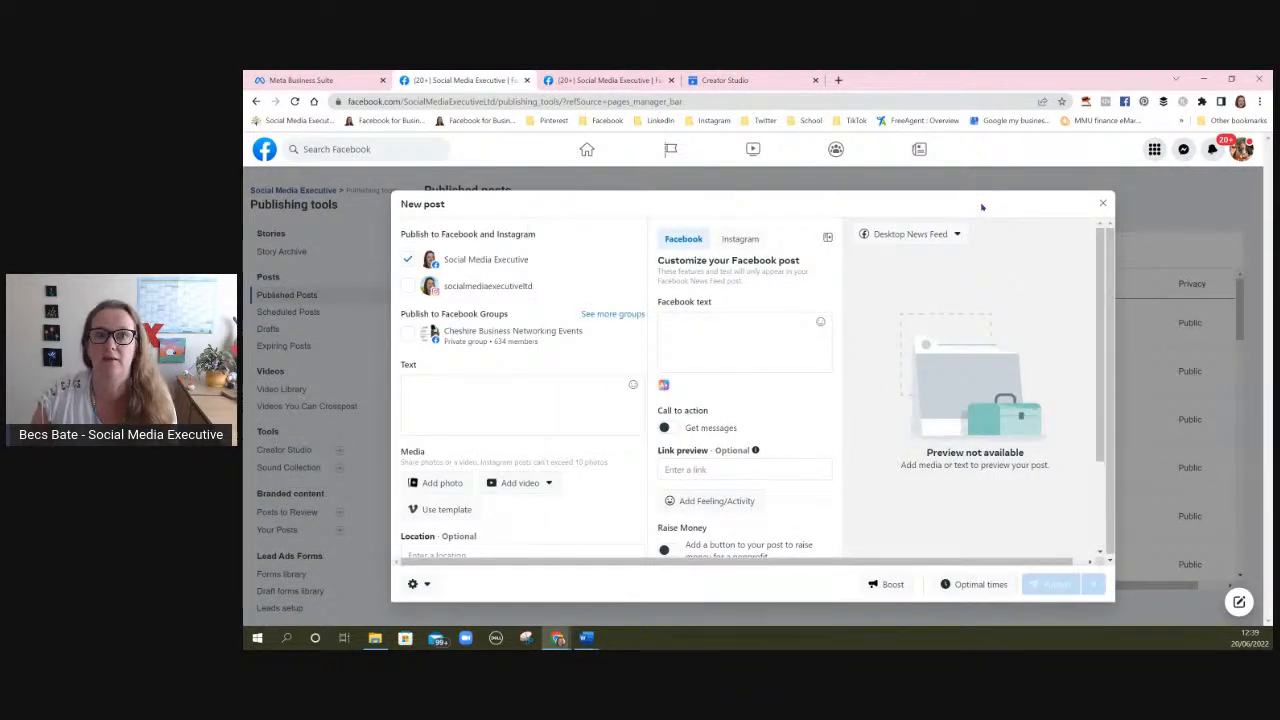
{"action": "left_click", "coordinate": [410, 287]}
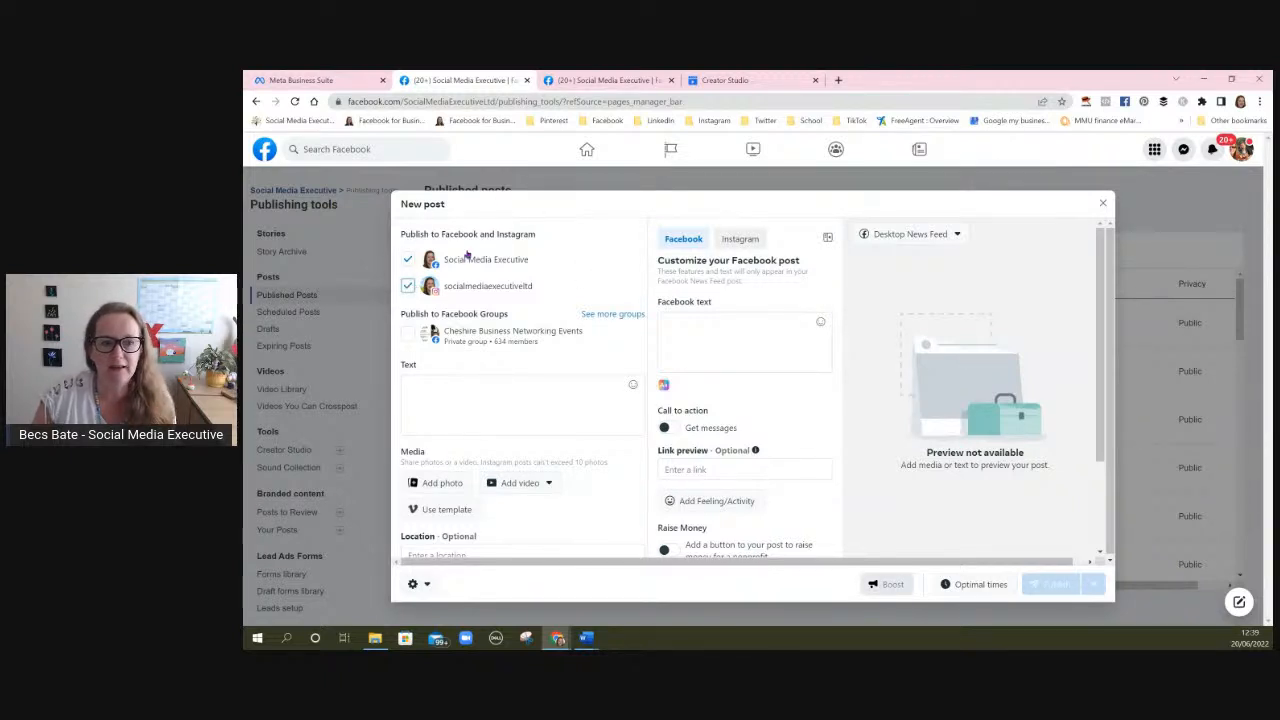
- Paste the copied LinkedIn workshop text, including its website link, as the new post's main text
{"action": "scroll", "coordinate": [485, 336], "scroll_direction": "down", "scroll_amount": 3}
{"action": "scroll", "coordinate": [485, 336], "scroll_direction": "up", "scroll_amount": 1}
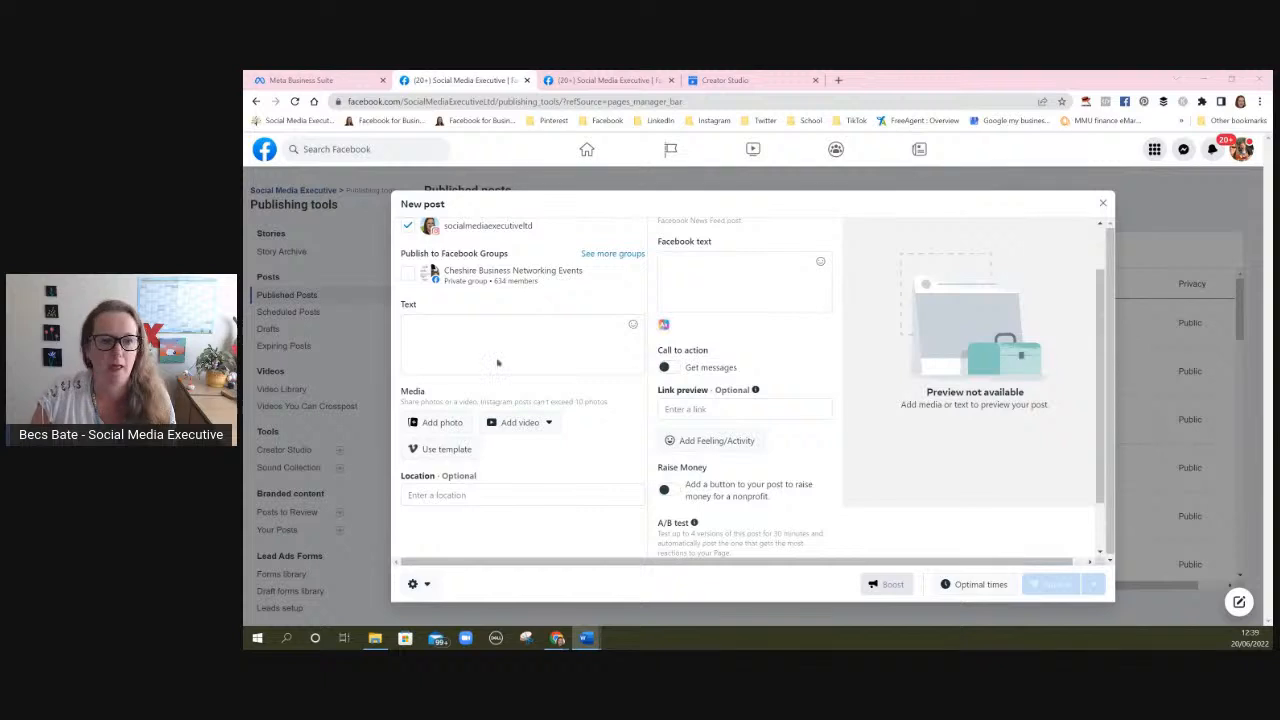
{"action": "left_click", "coordinate": [473, 325]}
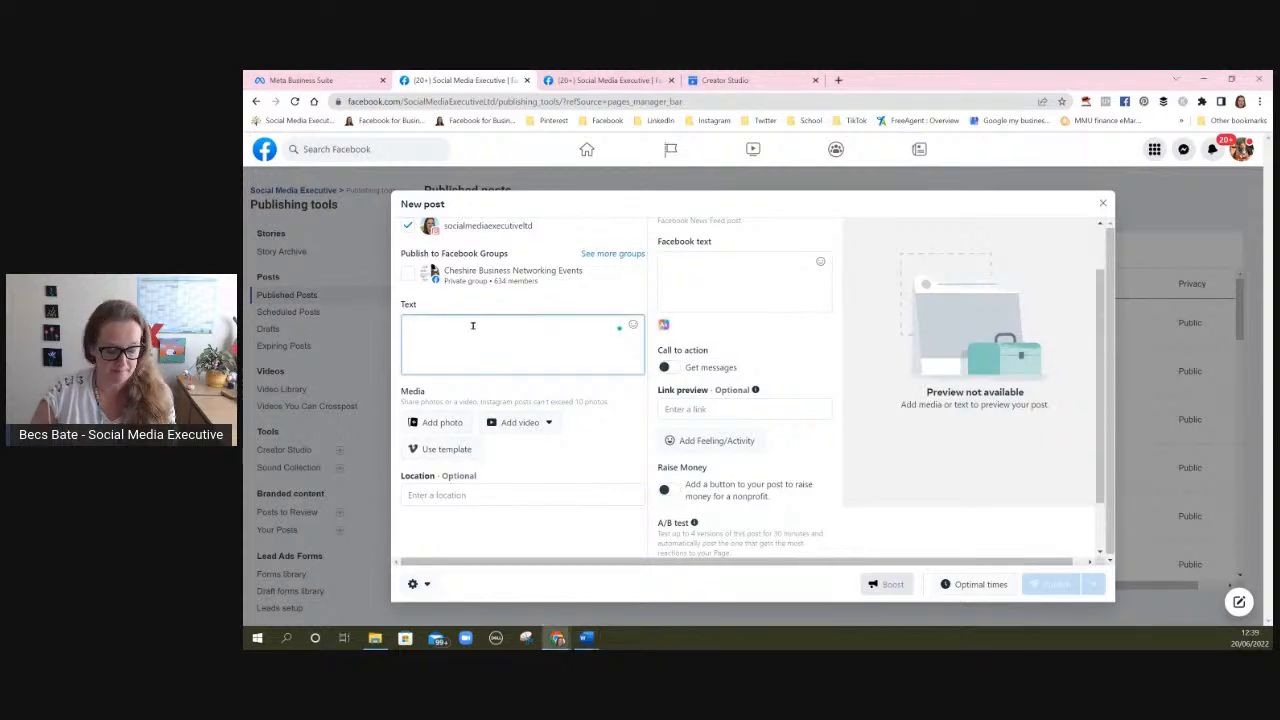
{"action": "key", "text": "ctrl+v"}
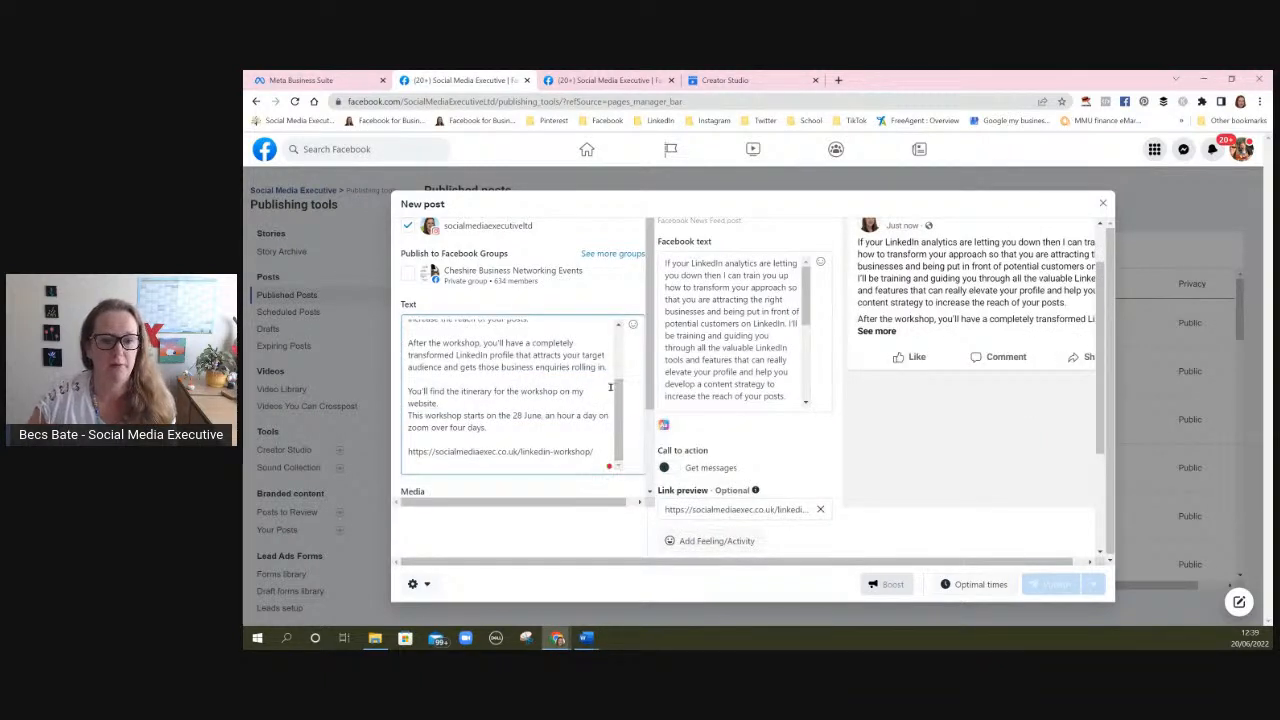
{"action": "scroll", "coordinate": [622, 372], "scroll_direction": "down", "scroll_amount": 3}
{"action": "scroll", "coordinate": [622, 372], "scroll_direction": "up", "scroll_amount": 3}
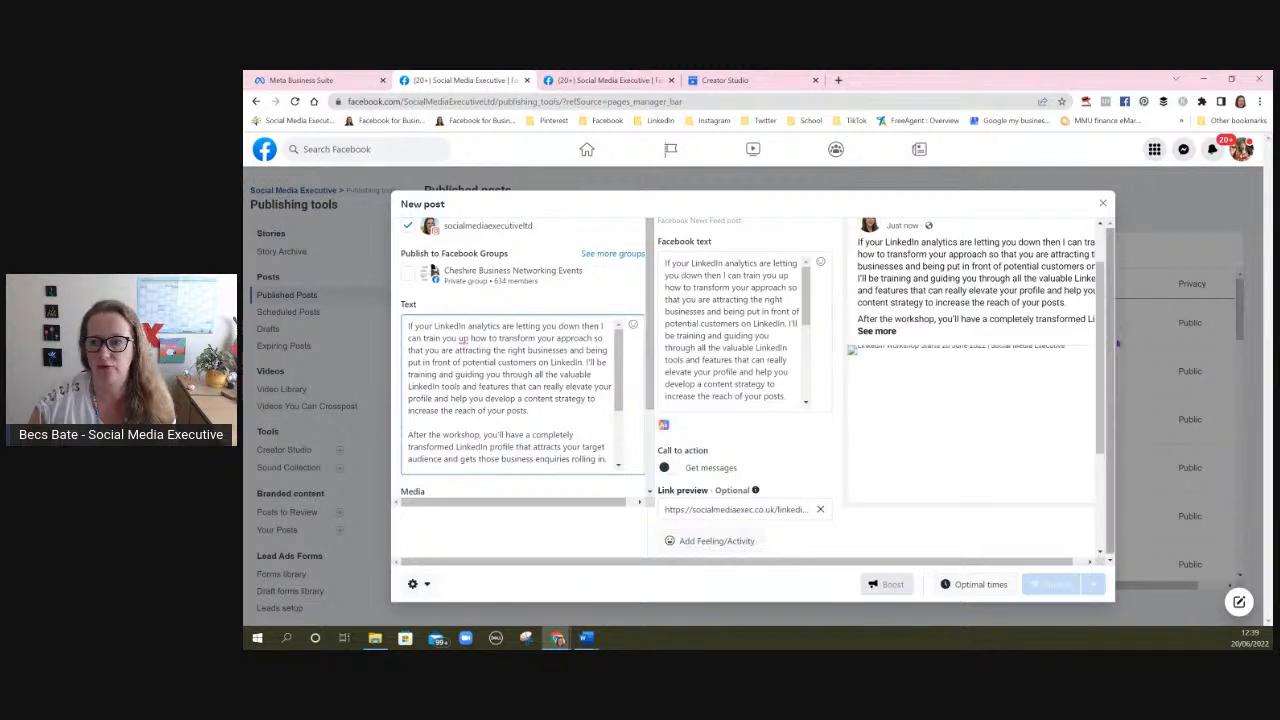
{"action": "scroll", "coordinate": [1092, 295], "scroll_direction": "up", "scroll_amount": 2}
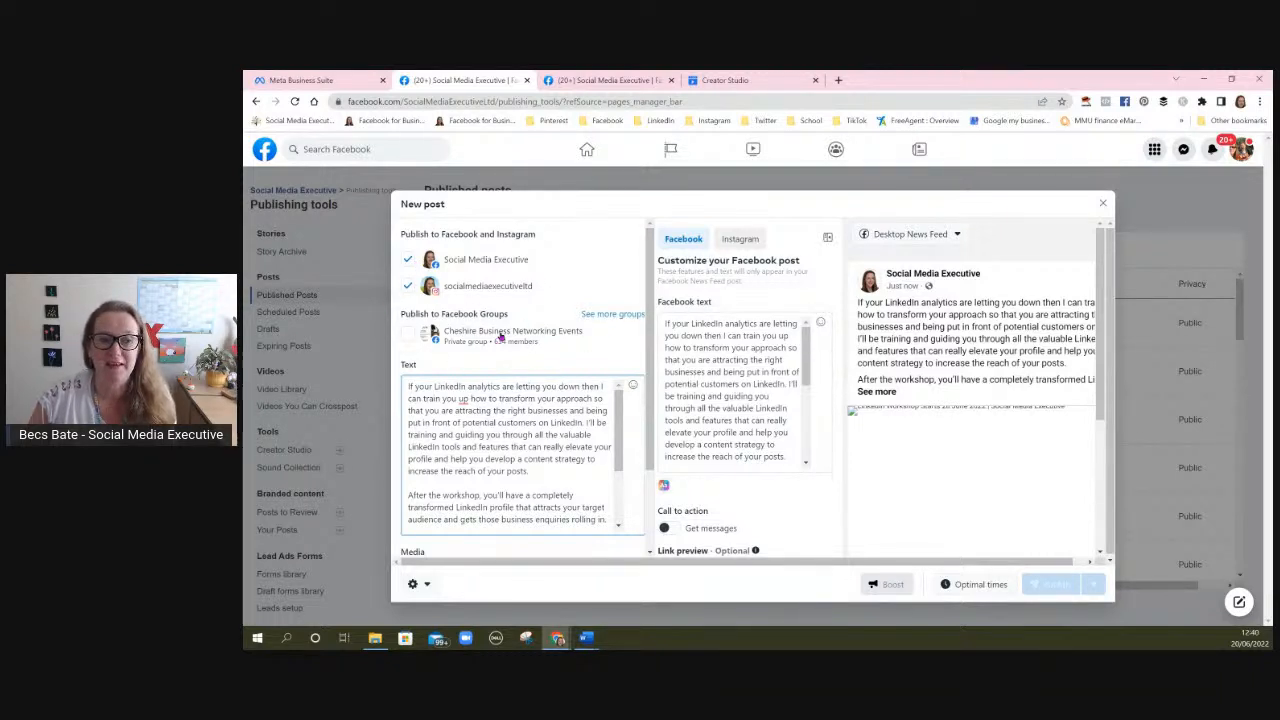
- Choose Warrington Business Exchange as the Facebook group to publish the post to and save the selection
{"action": "left_click", "coordinate": [604, 315]}
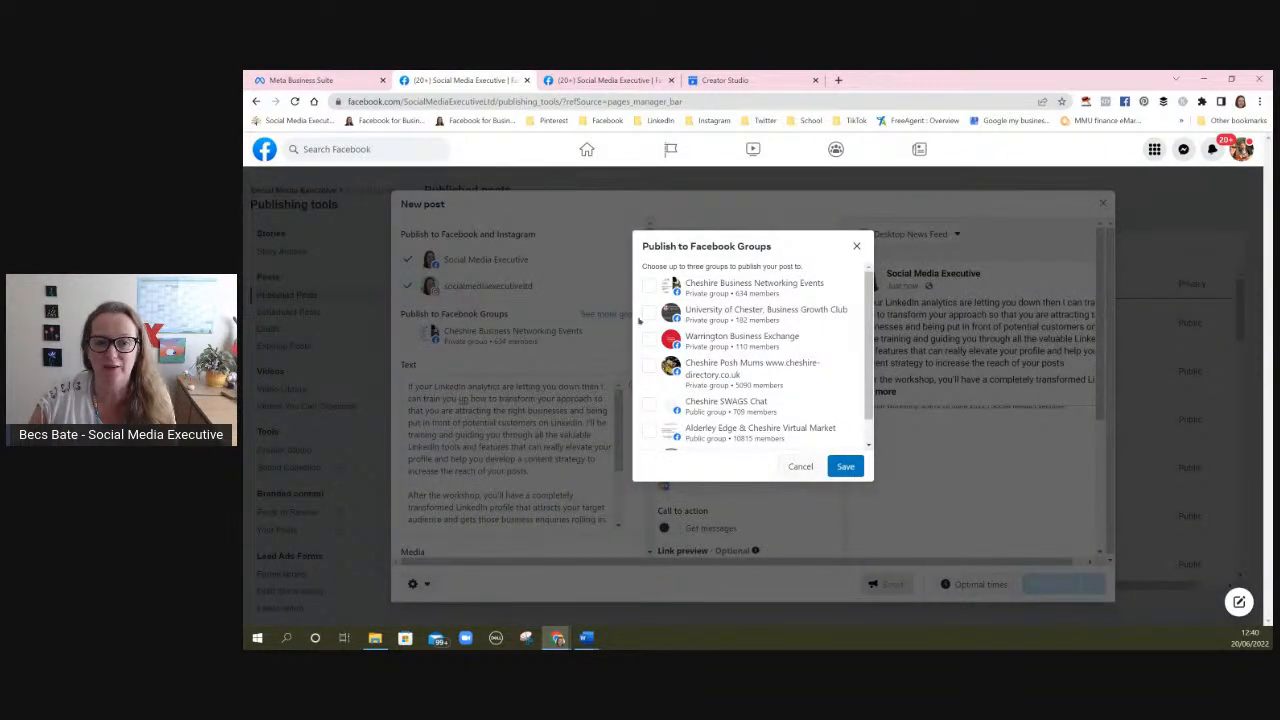
{"action": "scroll", "coordinate": [752, 383], "scroll_direction": "down", "scroll_amount": 1}
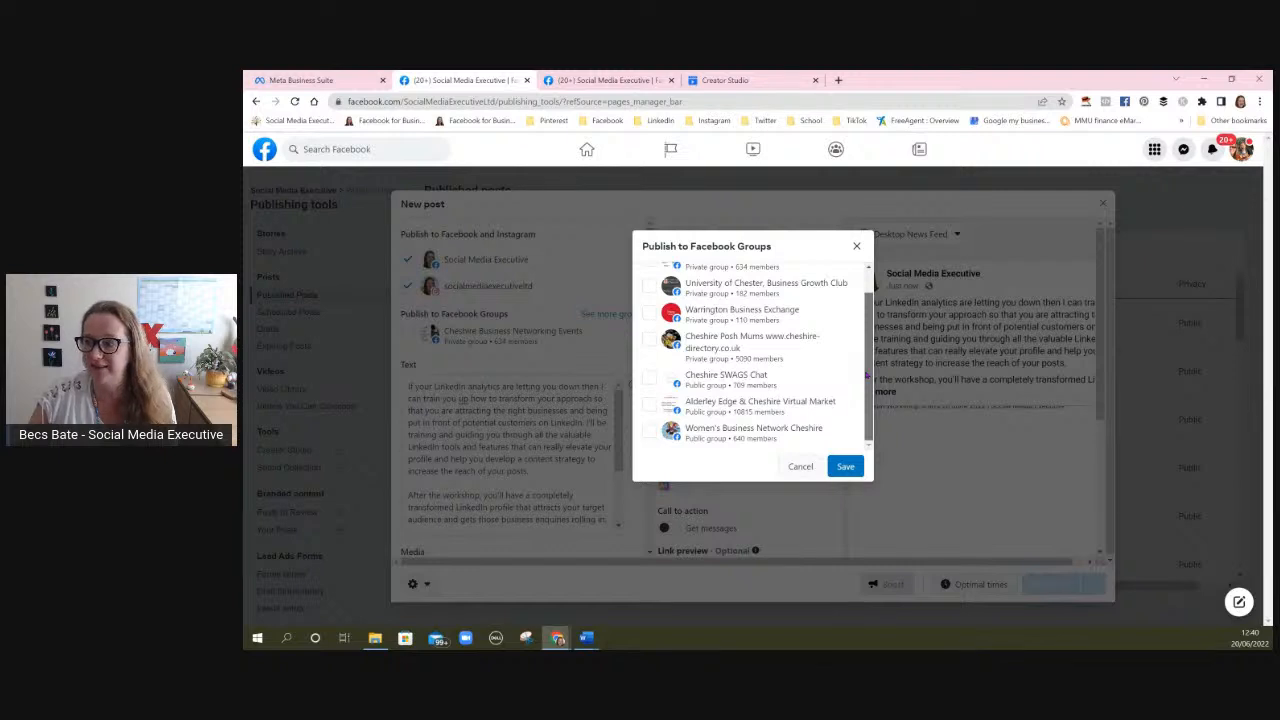
{"action": "scroll", "coordinate": [752, 360], "scroll_direction": "up", "scroll_amount": 1}
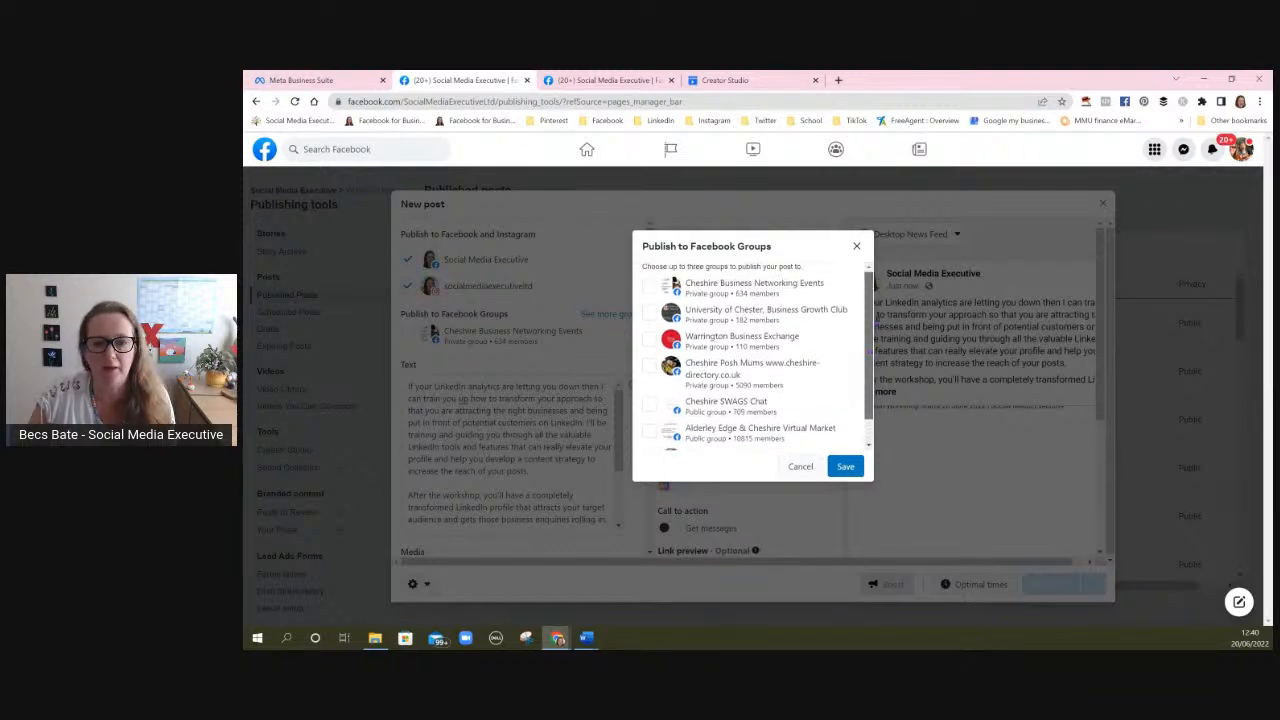
{"action": "left_click", "coordinate": [648, 340]}
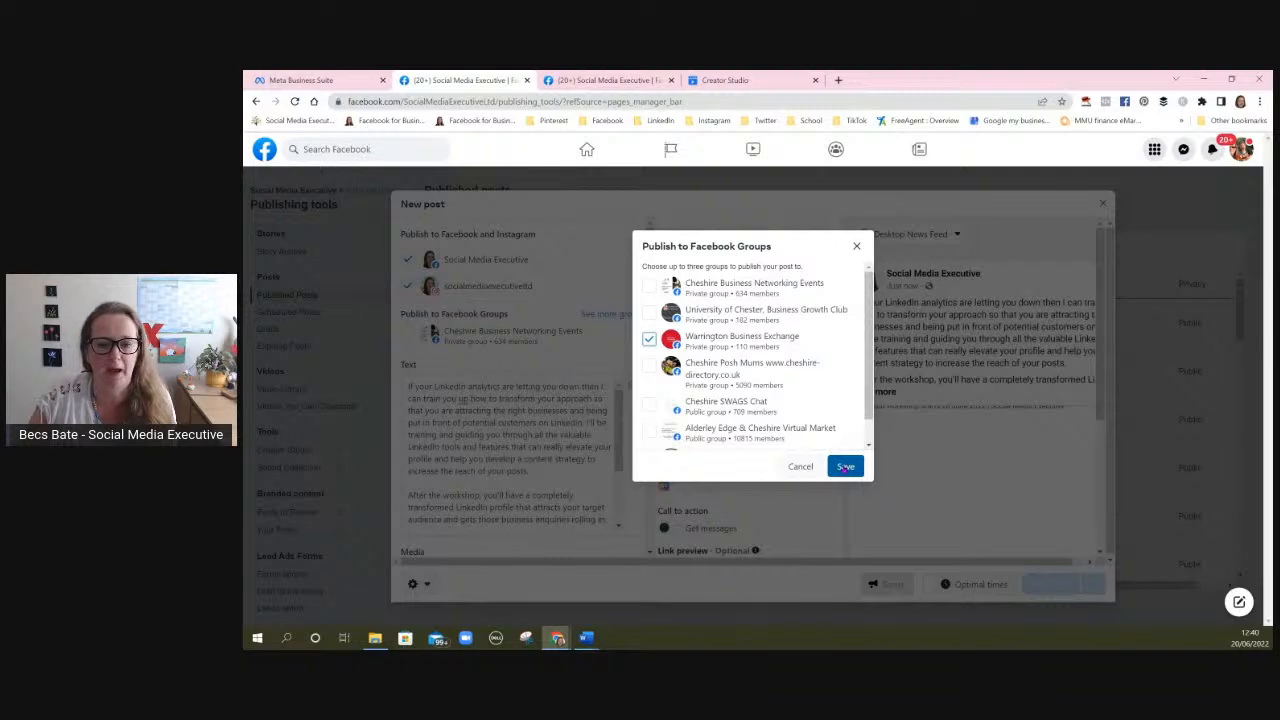
{"action": "left_click", "coordinate": [845, 467]}
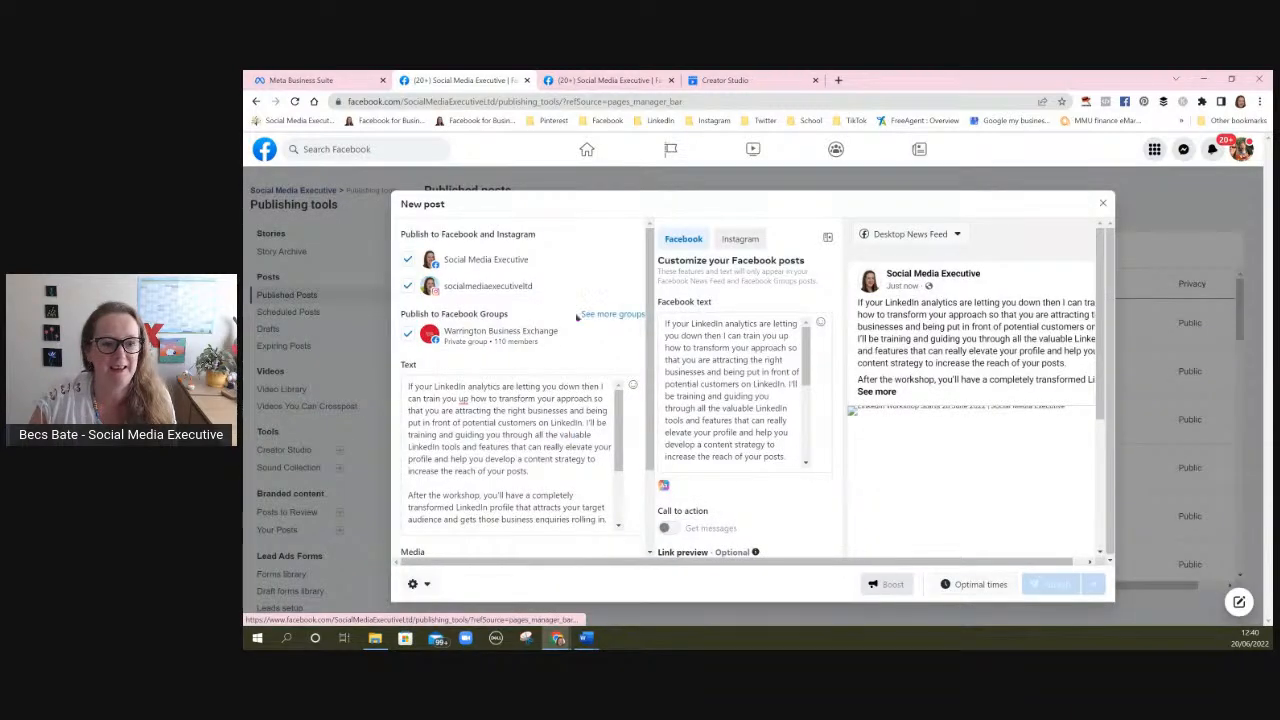
- Add the "LinkedIn workshop" photo from the "1. Facebook schedule images" folder to the post
{"action": "scroll", "coordinate": [649, 317], "scroll_direction": "down", "scroll_amount": 1}
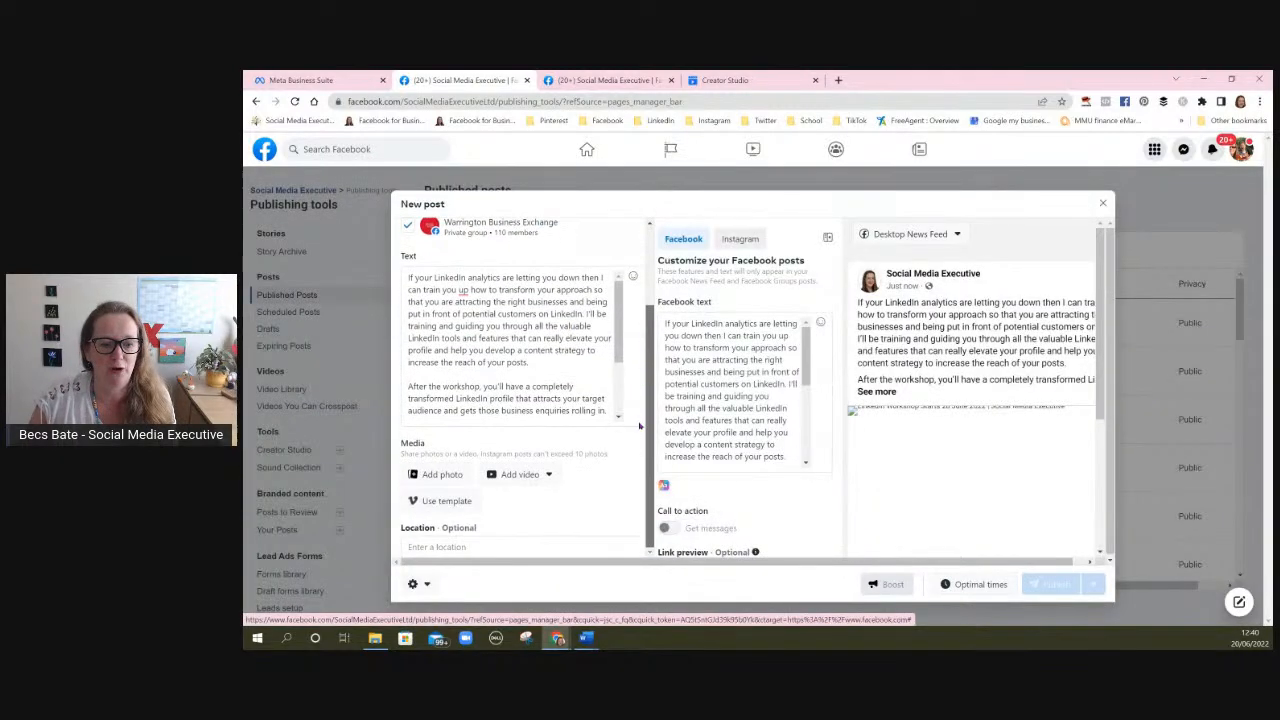
{"action": "left_click", "coordinate": [434, 479]}
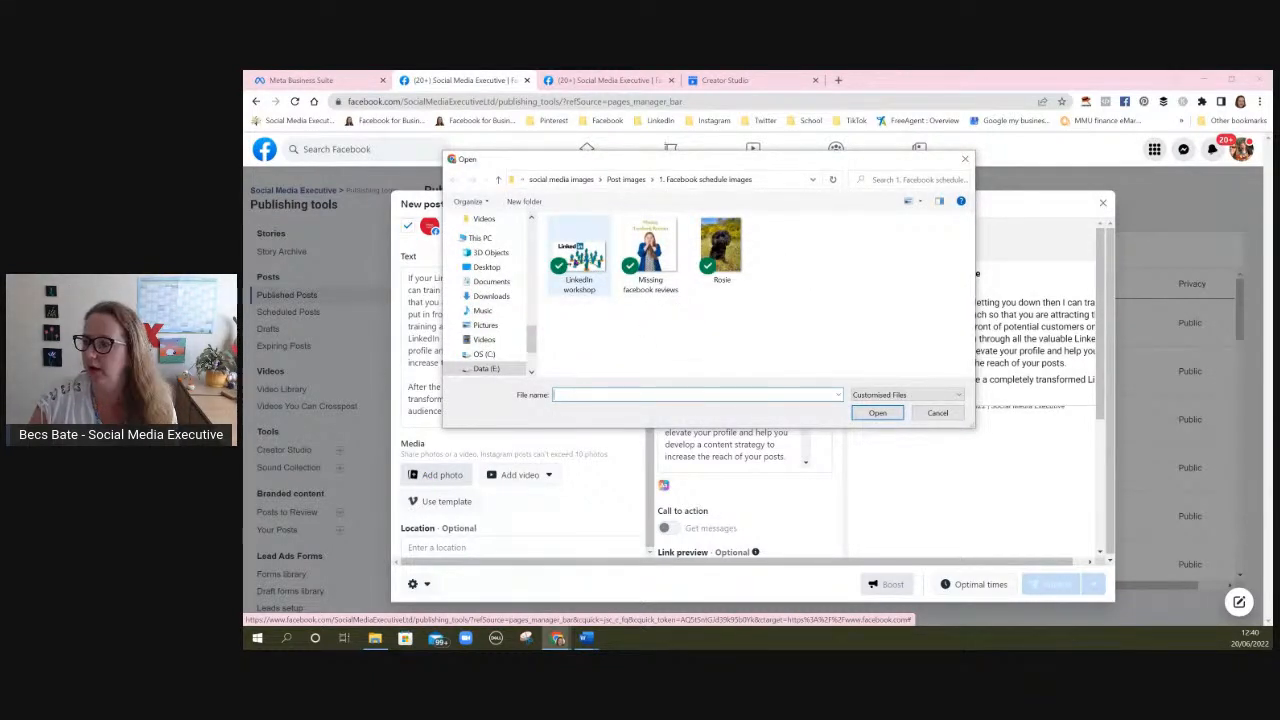
{"action": "left_click", "coordinate": [578, 255]}
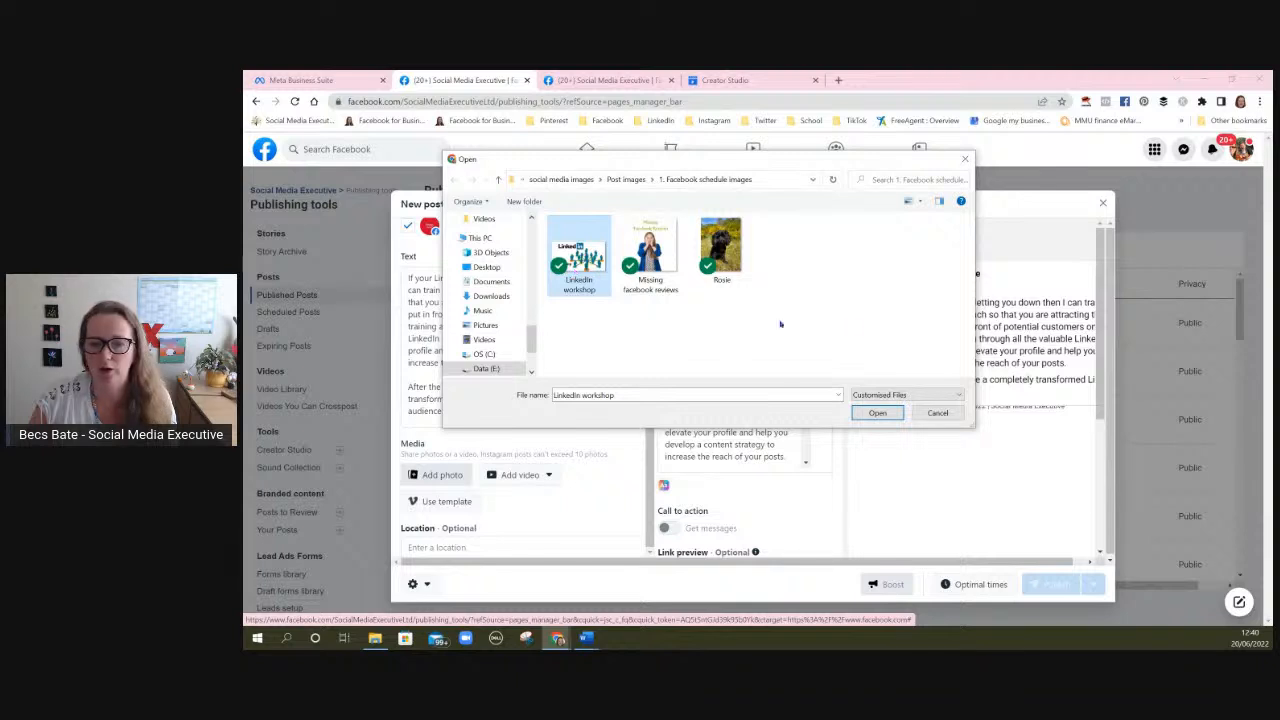
{"action": "left_click", "coordinate": [876, 414]}
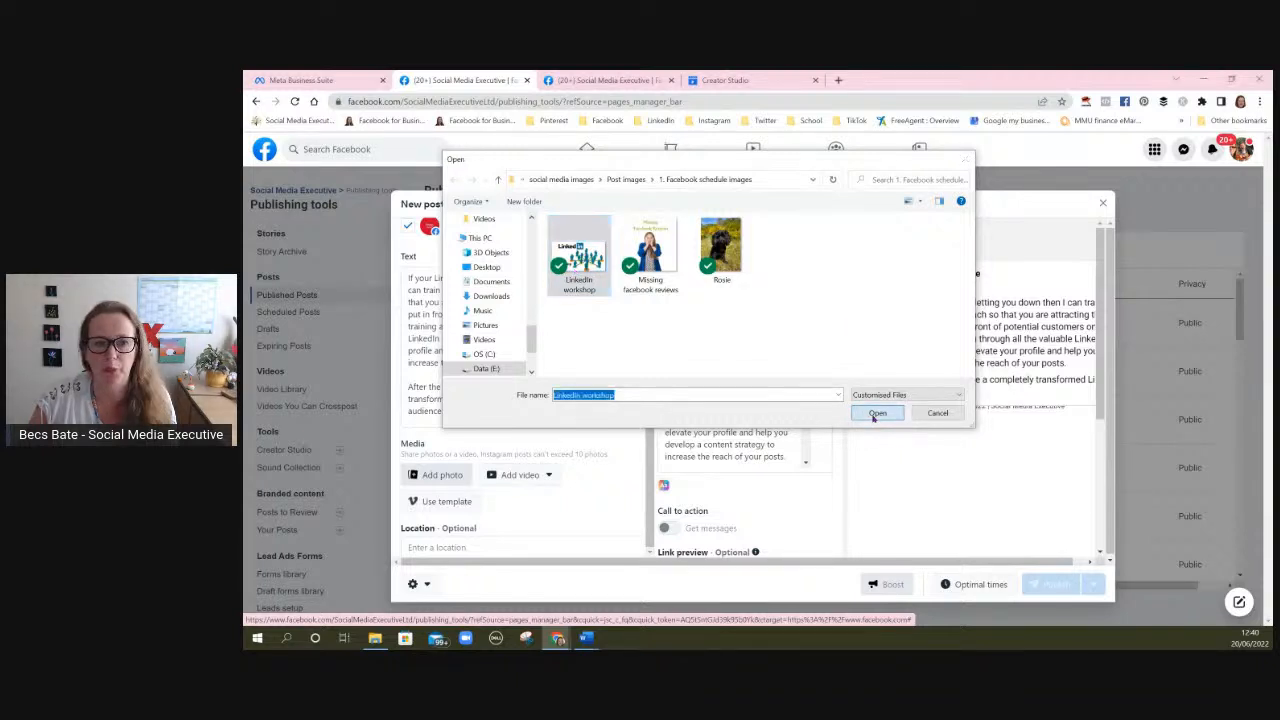
- Split the post's opening paragraph with a blank line before "I'll be training and guiding you"
{"action": "left_click_drag", "start_coordinate": [620, 331], "coordinate": [608, 414]}
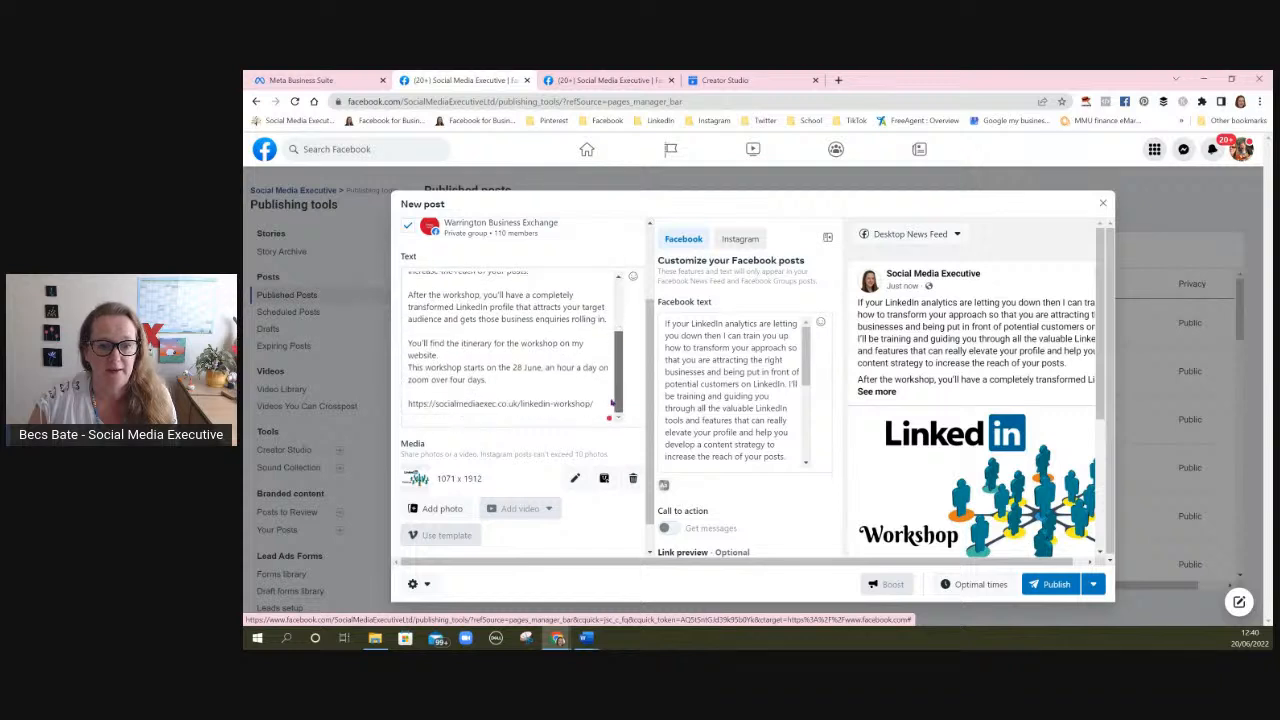
{"action": "scroll", "coordinate": [551, 390], "scroll_direction": "down", "scroll_amount": 1}
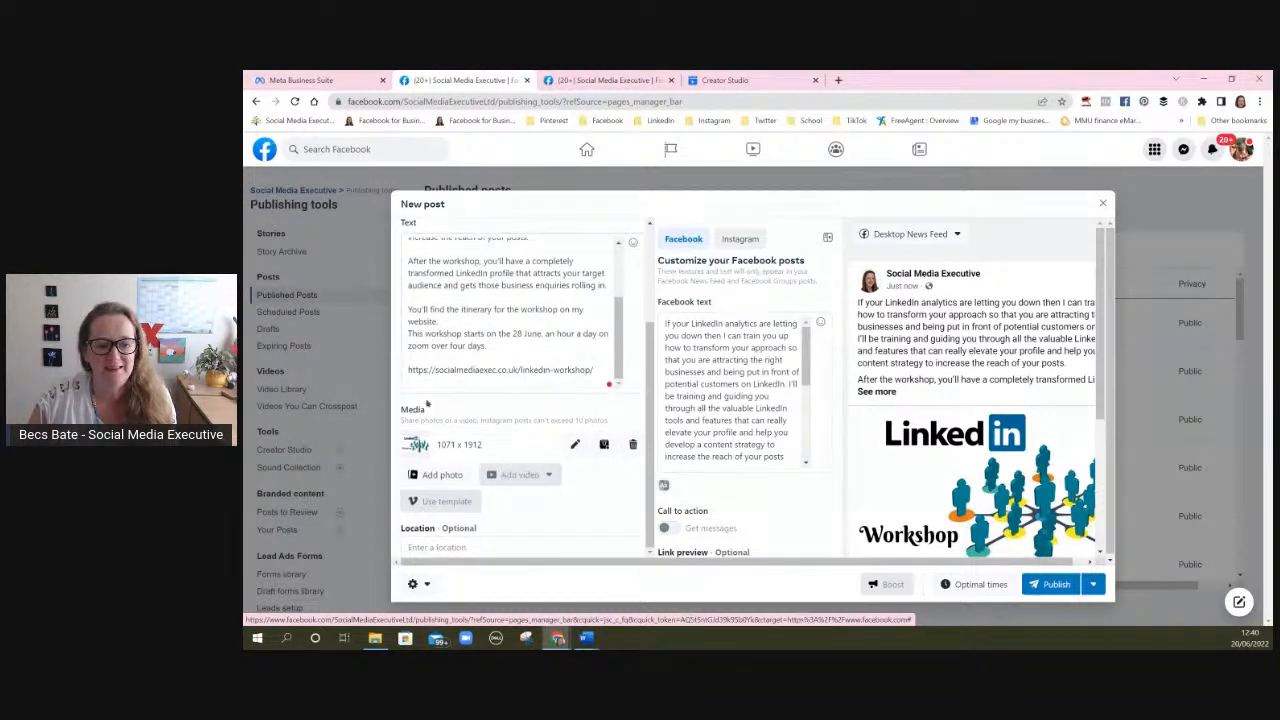
{"action": "scroll", "coordinate": [497, 347], "scroll_direction": "up", "scroll_amount": 2}
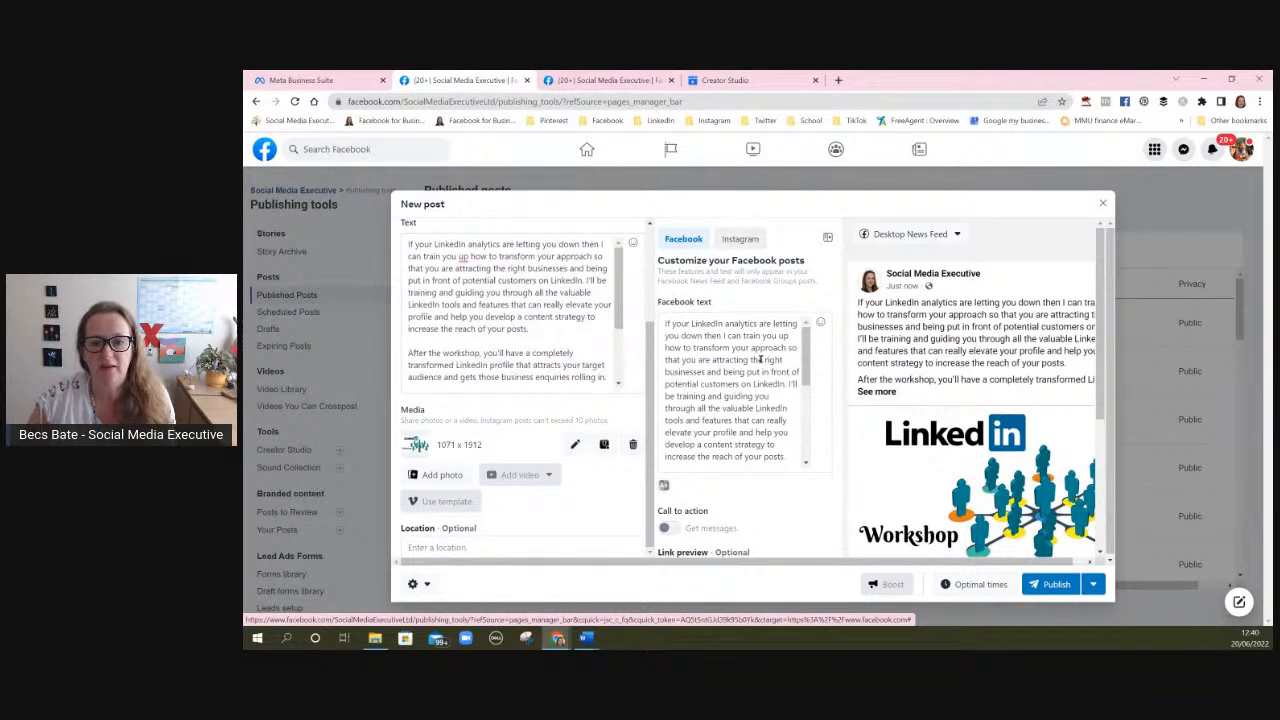
{"action": "scroll", "coordinate": [505, 360], "scroll_direction": "up", "scroll_amount": 2}
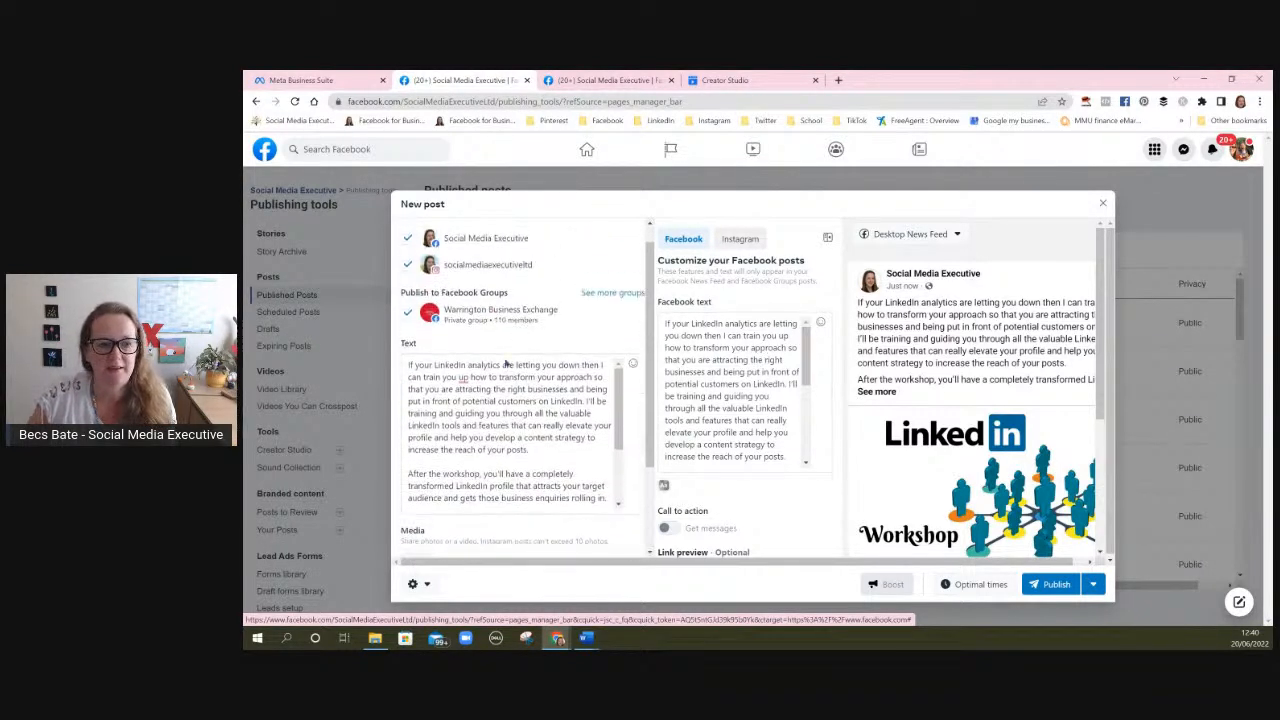
{"action": "left_click", "coordinate": [587, 400]}
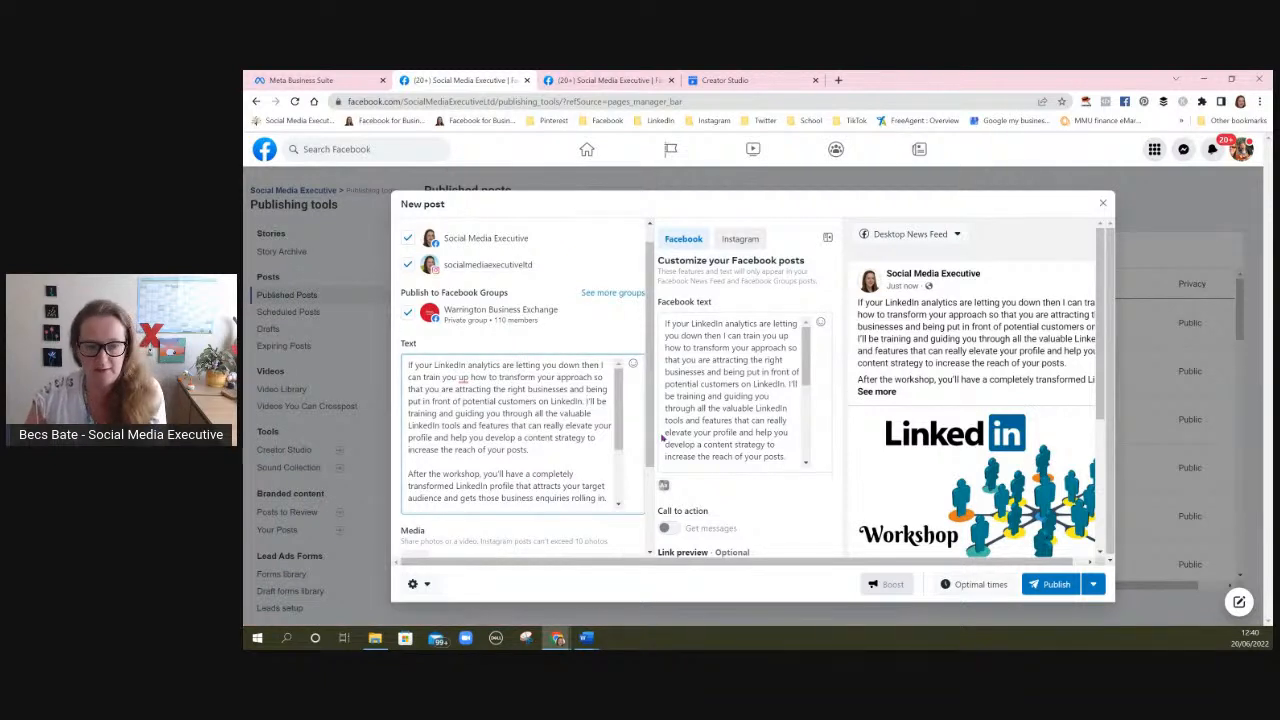
{"action": "key", "text": "Return"}
{"action": "key", "text": "Return"}
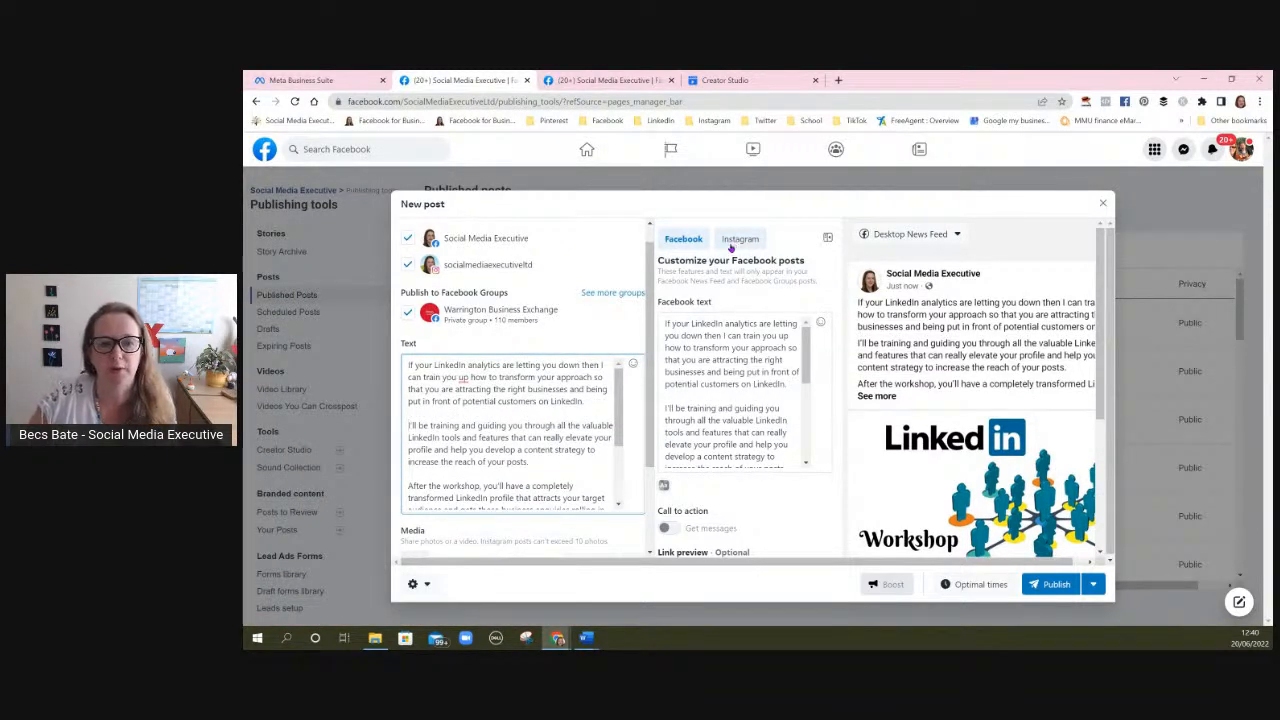
- Turn the word "LinkedIn" in the "After the workshop" paragraph into the hashtag #LinkedIn
{"action": "scroll", "coordinate": [617, 430], "scroll_direction": "down", "scroll_amount": 1}
{"action": "scroll", "coordinate": [617, 430], "scroll_direction": "down", "scroll_amount": 2}
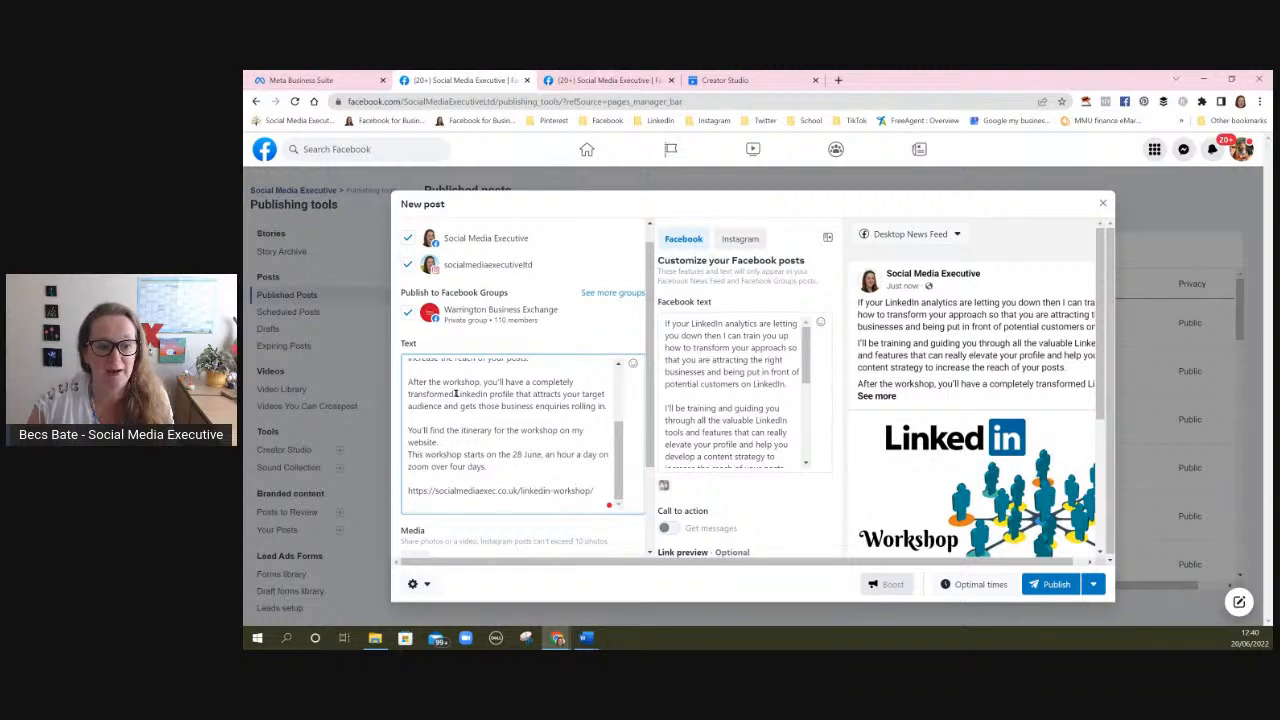
{"action": "type", "text": "#"}
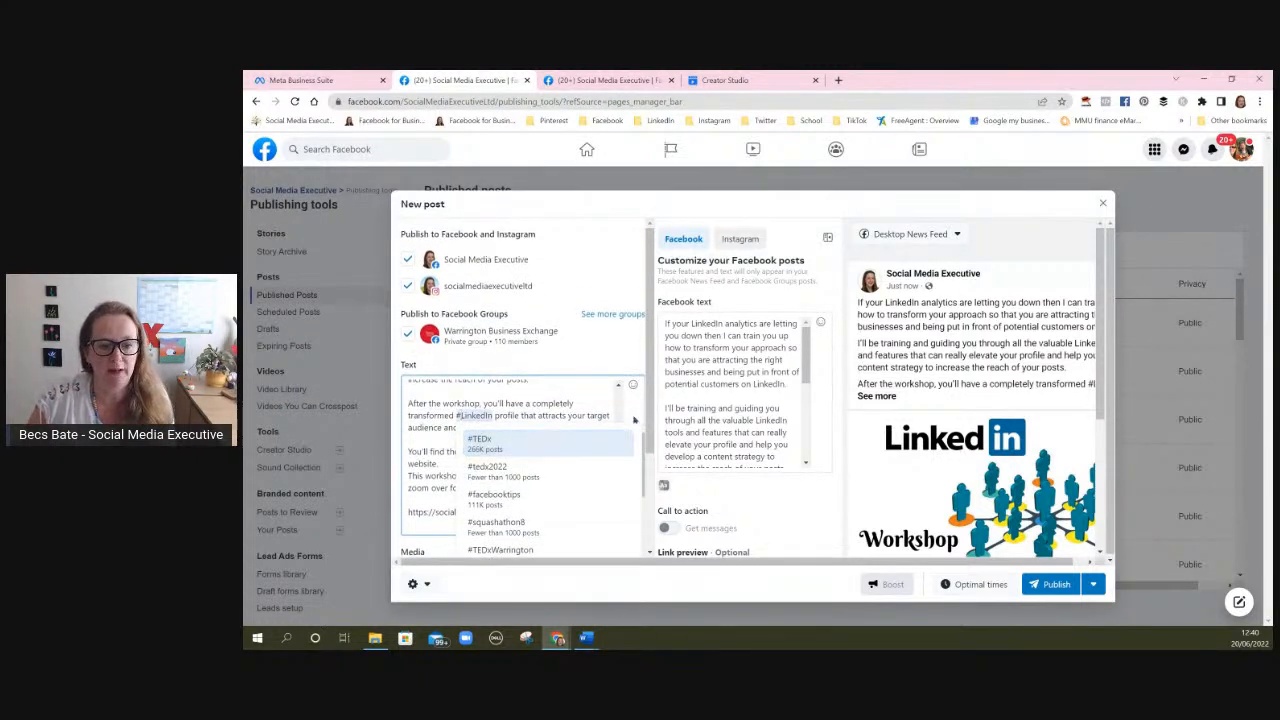
- Add the hashtag #Linkedinworkshop on its own line after the "zoom over four days" paragraph of the post text
{"action": "left_click", "coordinate": [577, 390]}
{"action": "key", "text": "Return"}
{"action": "key", "text": "Return"}
{"action": "type", "text": "#Linke"}
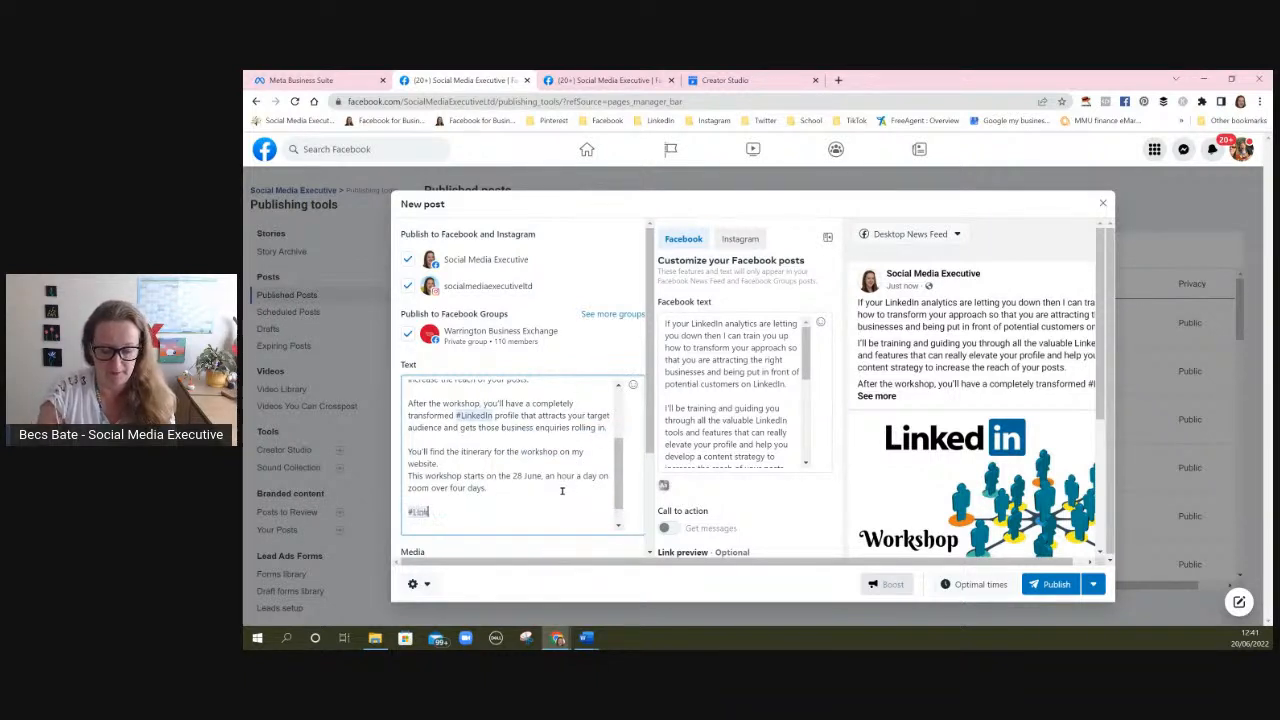
{"action": "type", "text": "d"}
{"action": "key", "text": "BackSpace"}
{"action": "type", "text": "edinworkshop"}
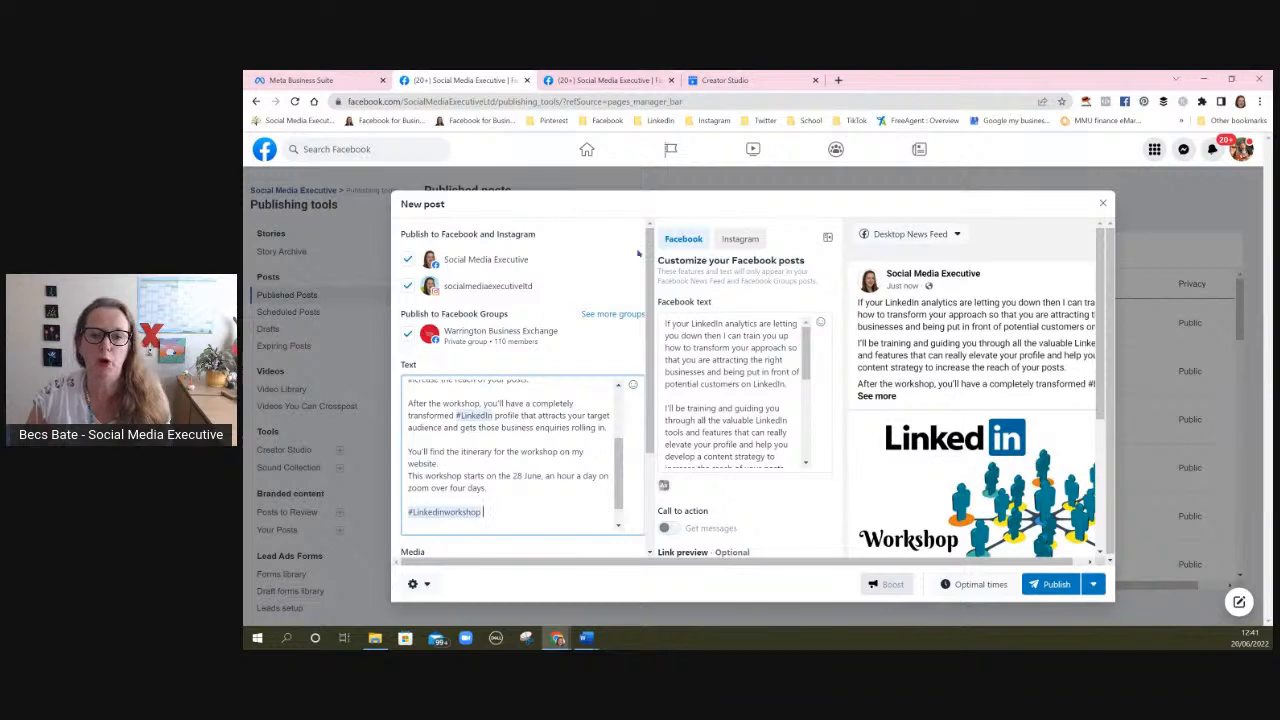
- Customize the Instagram version of the post by adding the hashtag #Linkedintraining after #Linkedinworkshop
{"action": "left_click", "coordinate": [746, 245]}
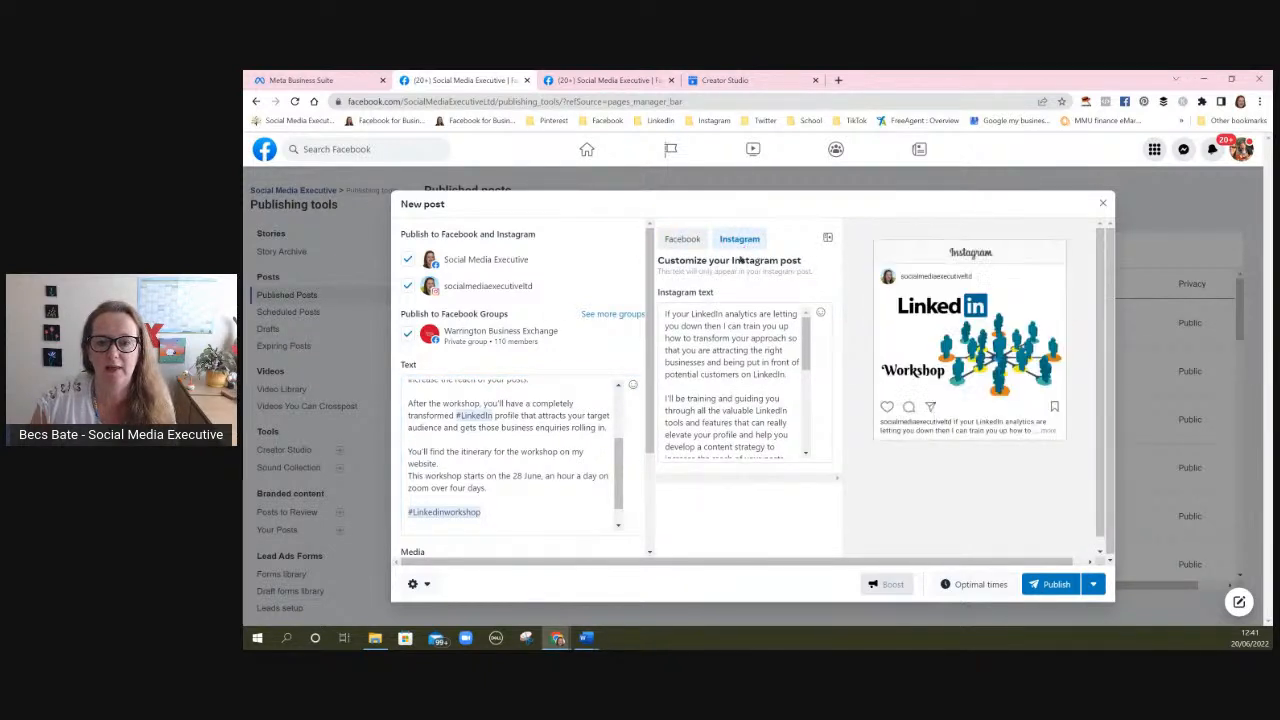
{"action": "scroll", "coordinate": [783, 417], "scroll_direction": "down", "scroll_amount": 5}
{"action": "left_click", "coordinate": [781, 415]}
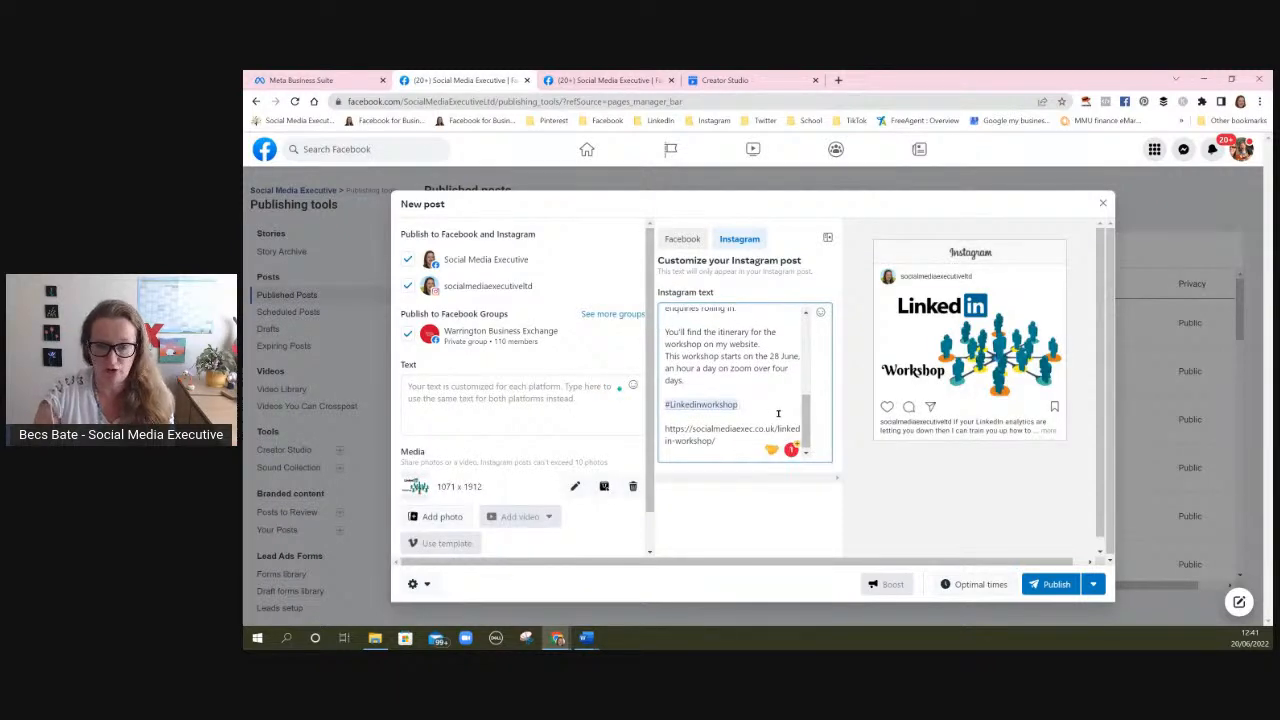
{"action": "type", "text": "inkedIn"}
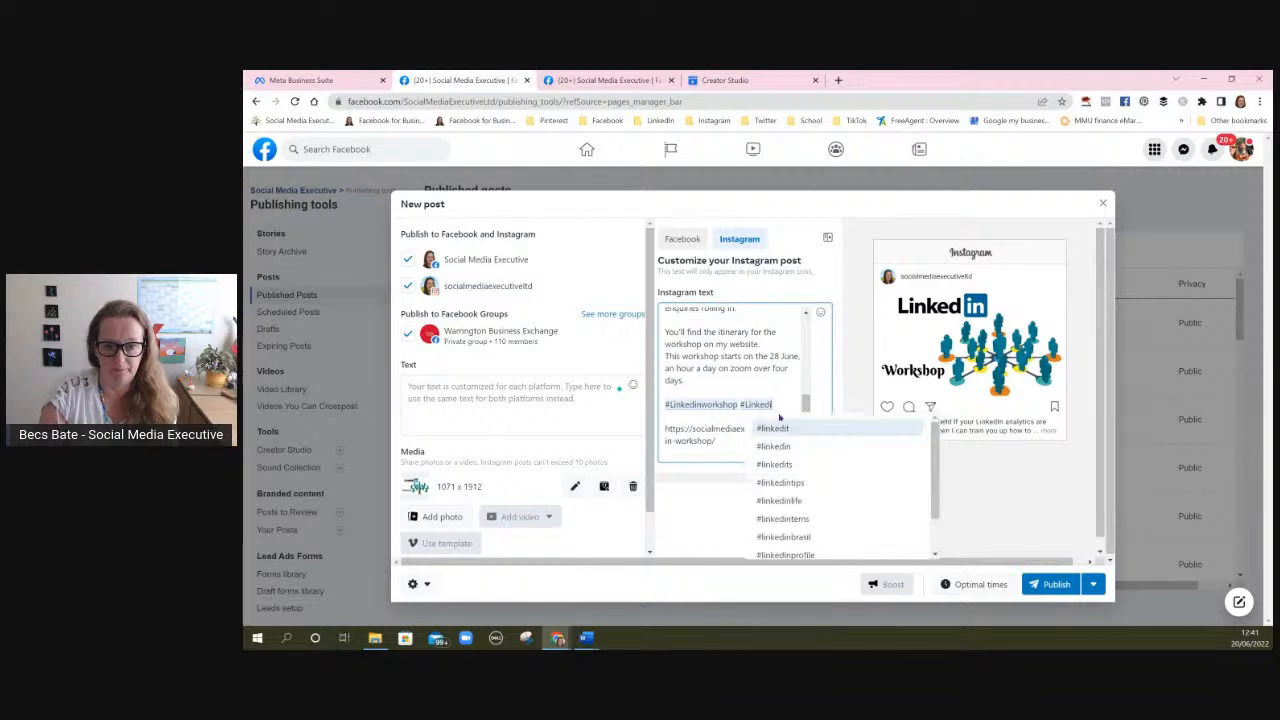
{"action": "key", "text": "BackSpace"}
{"action": "type", "text": "ntrainnig"}
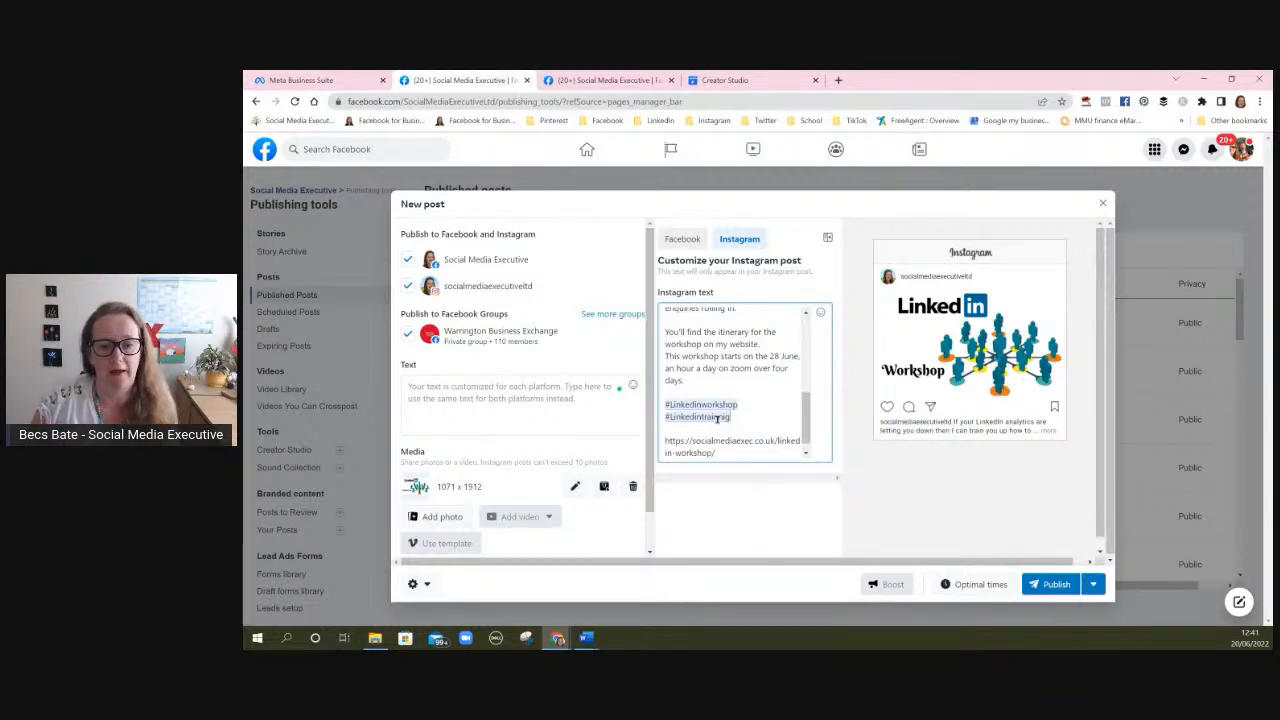
{"action": "key", "text": "BackSpace"}
{"action": "key", "text": "BackSpace"}
{"action": "key", "text": "BackSpace"}
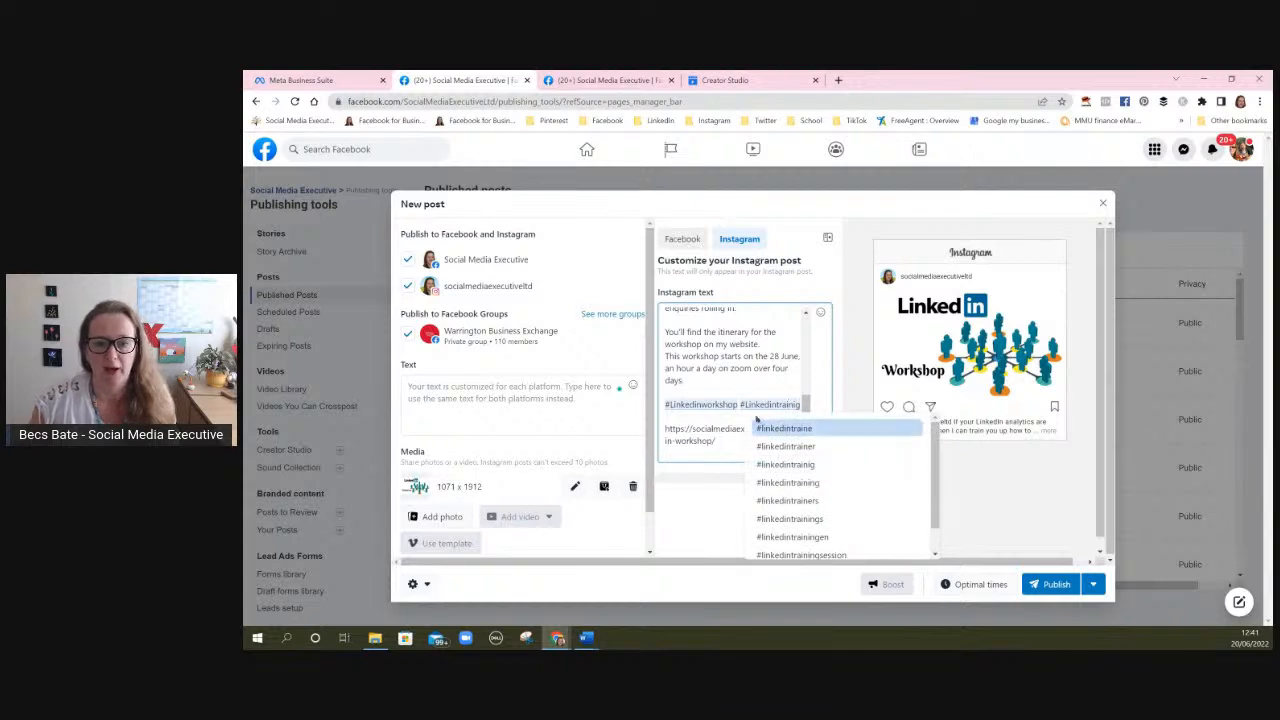
{"action": "left_click", "coordinate": [795, 404]}
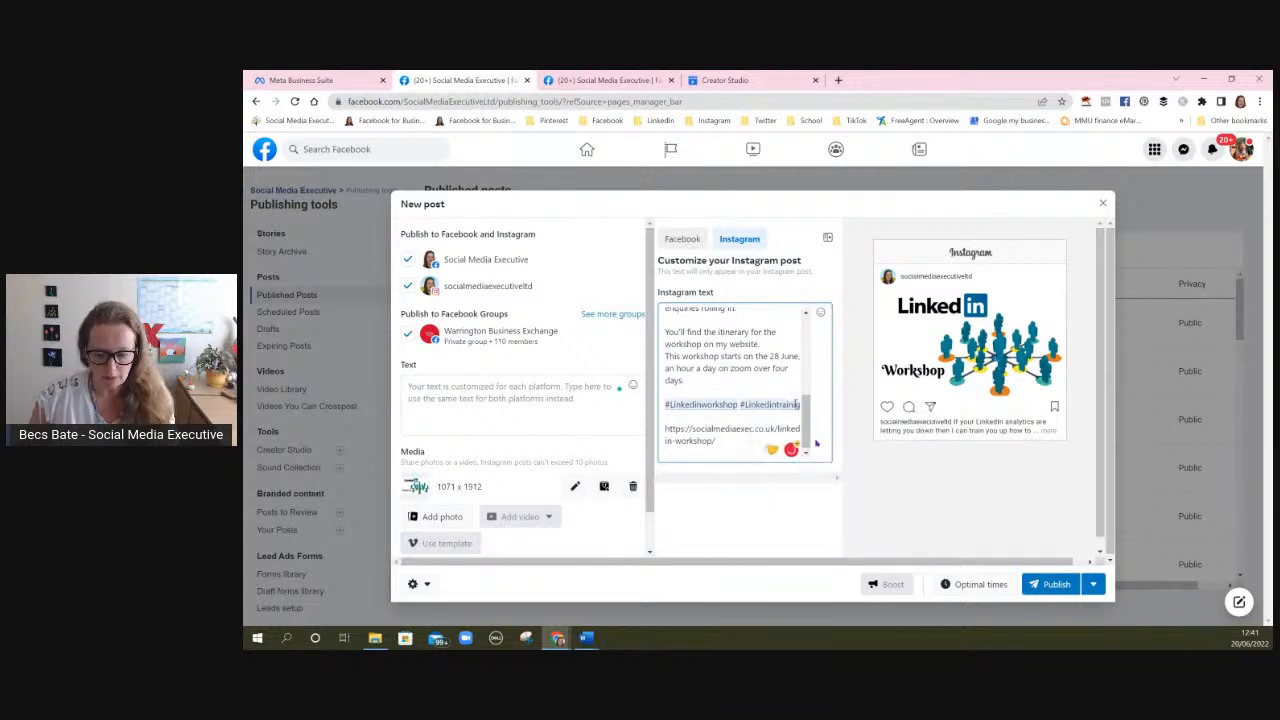
{"action": "type", "text": "n"}
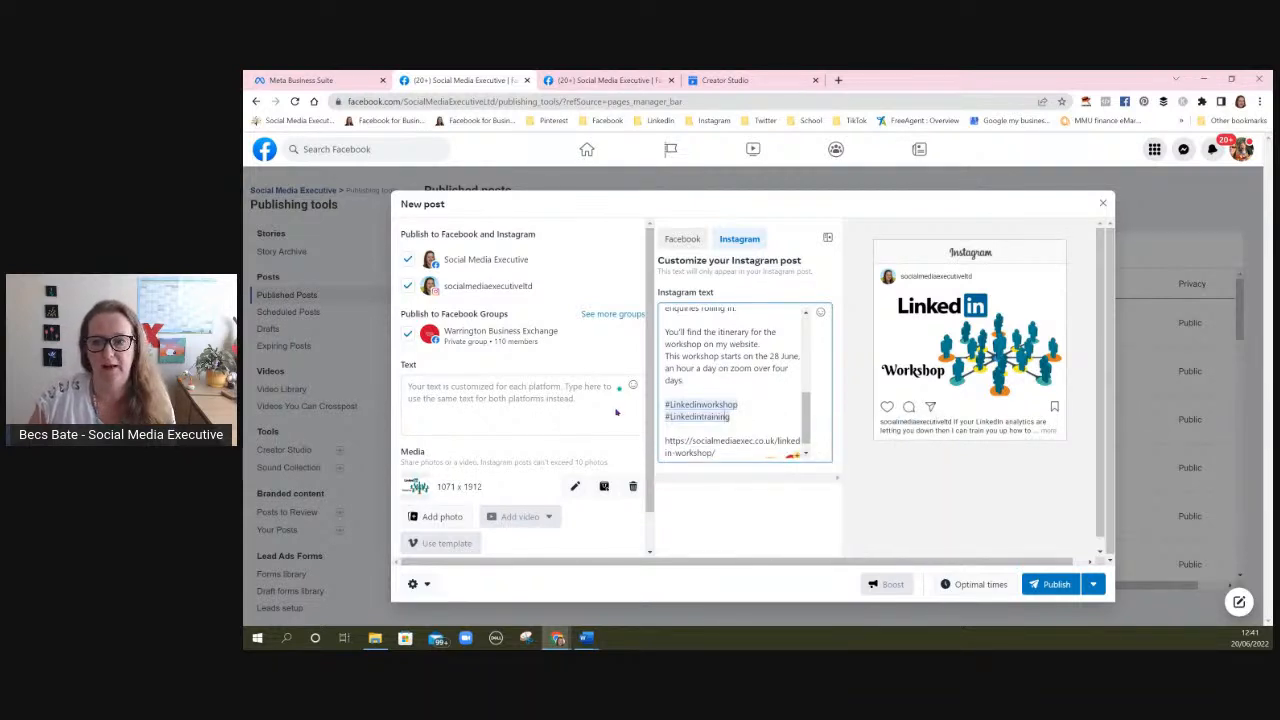
- Return to the Facebook version of the post and examine its text, preview and optional settings through to the A/B test
{"action": "left_click", "coordinate": [681, 241]}
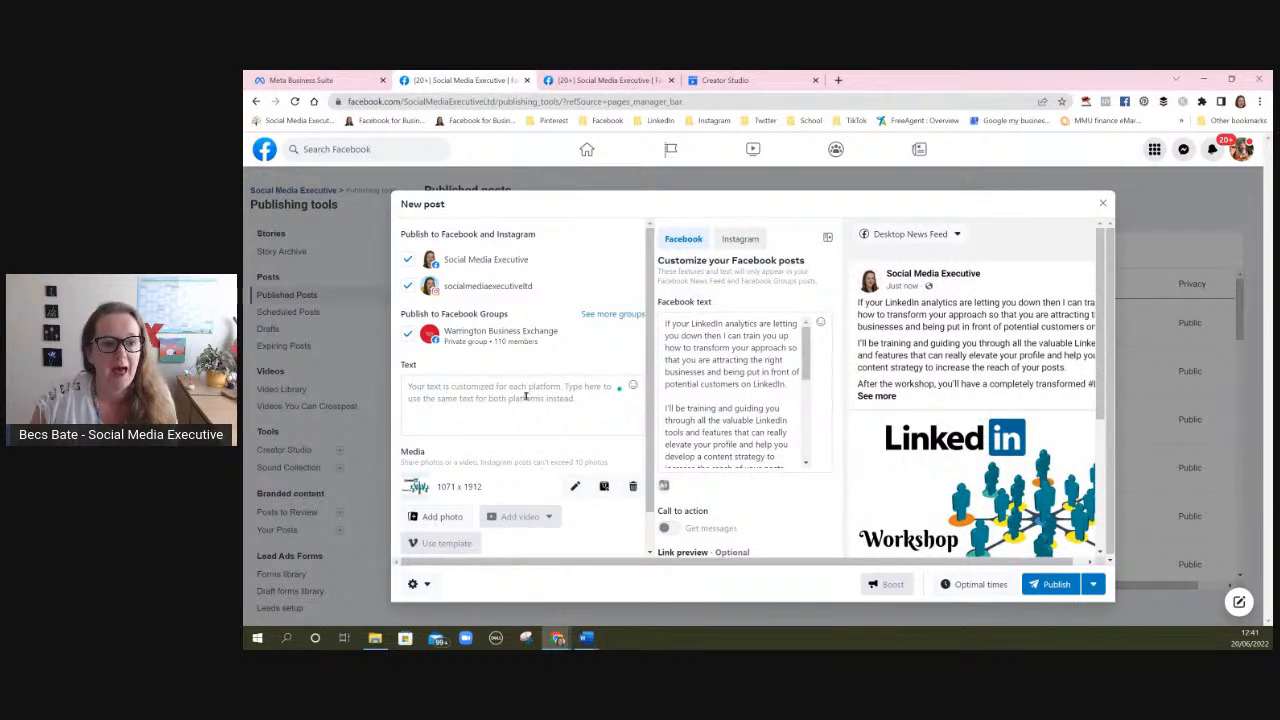
{"action": "scroll", "coordinate": [525, 398], "scroll_direction": "down", "scroll_amount": 2}
{"action": "scroll", "coordinate": [525, 395], "scroll_direction": "up", "scroll_amount": 2}
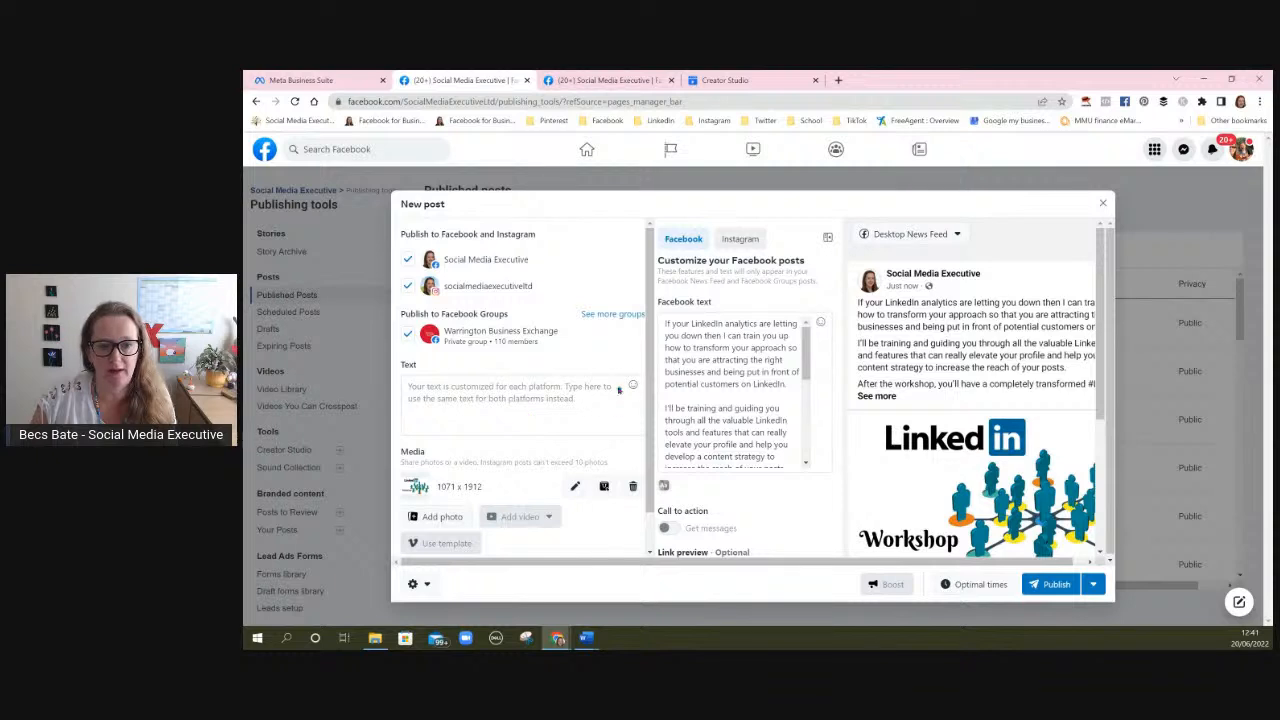
{"action": "scroll", "coordinate": [590, 470], "scroll_direction": "down", "scroll_amount": 1}
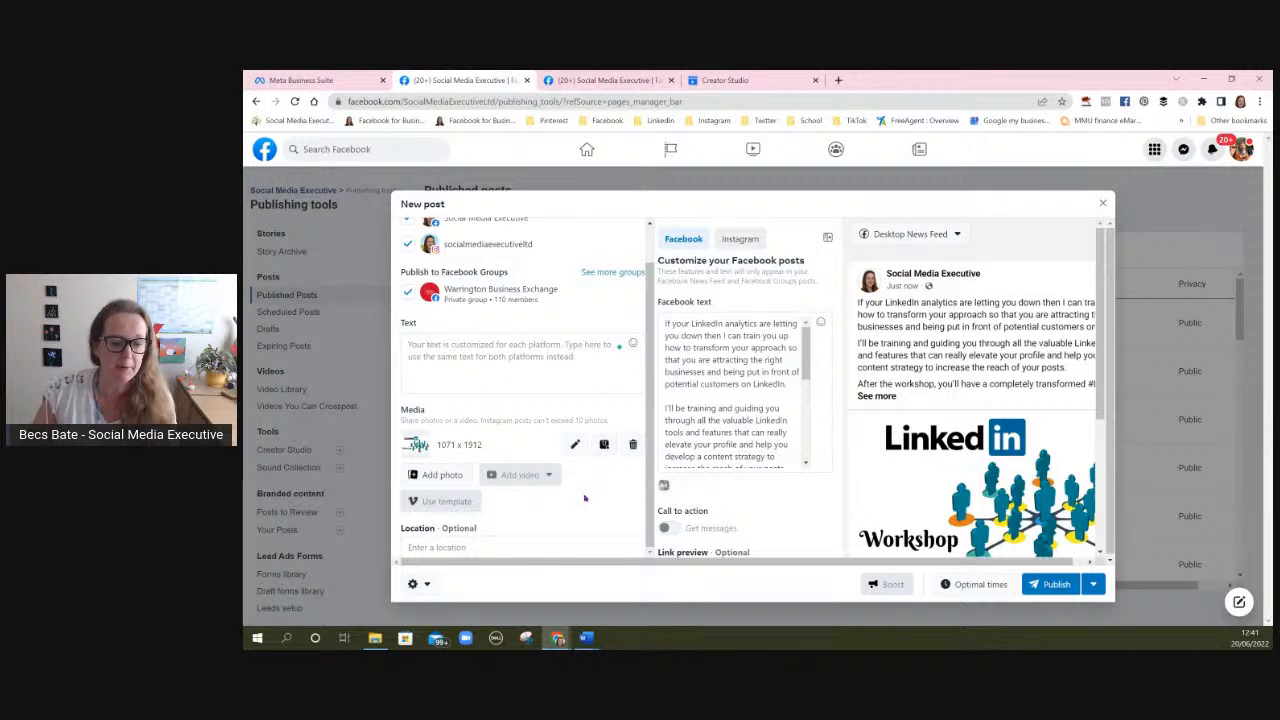
{"action": "mouse_move", "coordinate": [668, 528]}
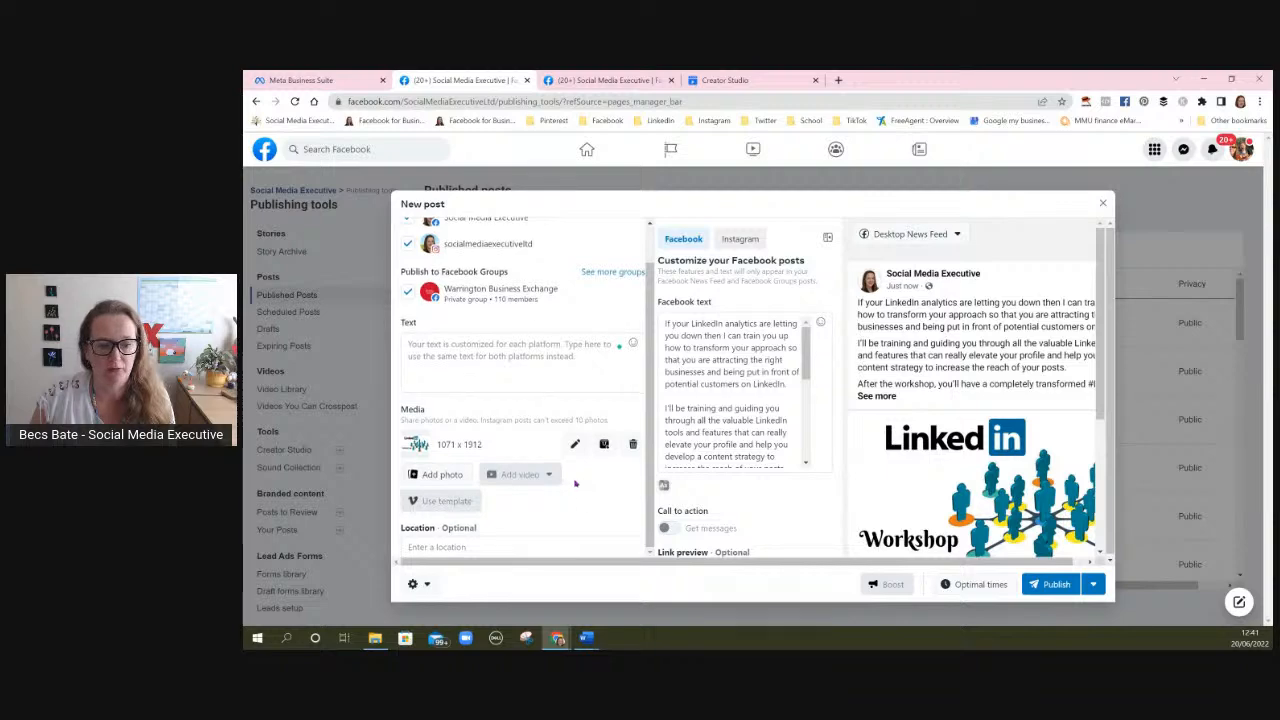
{"action": "left_click_drag", "start_coordinate": [1097, 410], "coordinate": [1100, 535]}
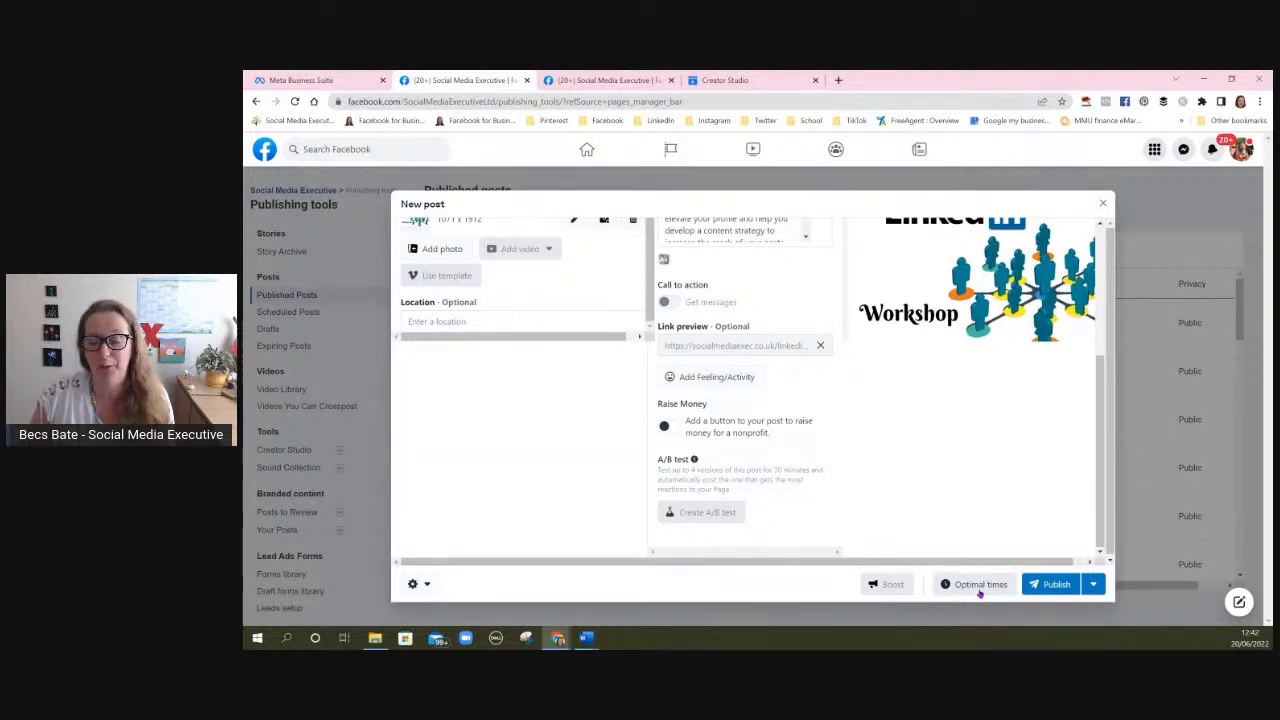
- Choose to schedule the post instead of publishing it, with the Facebook date Jun 21, 2022 and time 06:03 PM
{"action": "left_click", "coordinate": [1094, 584]}
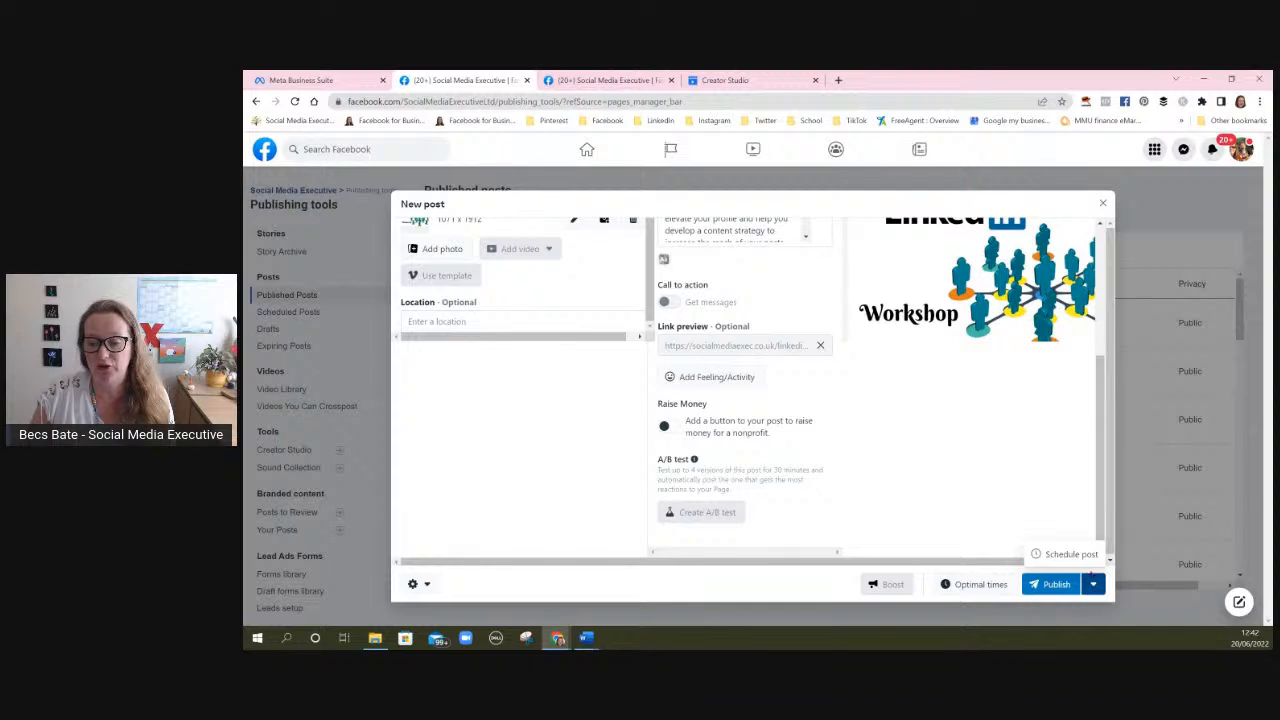
{"action": "left_click", "coordinate": [1068, 554]}
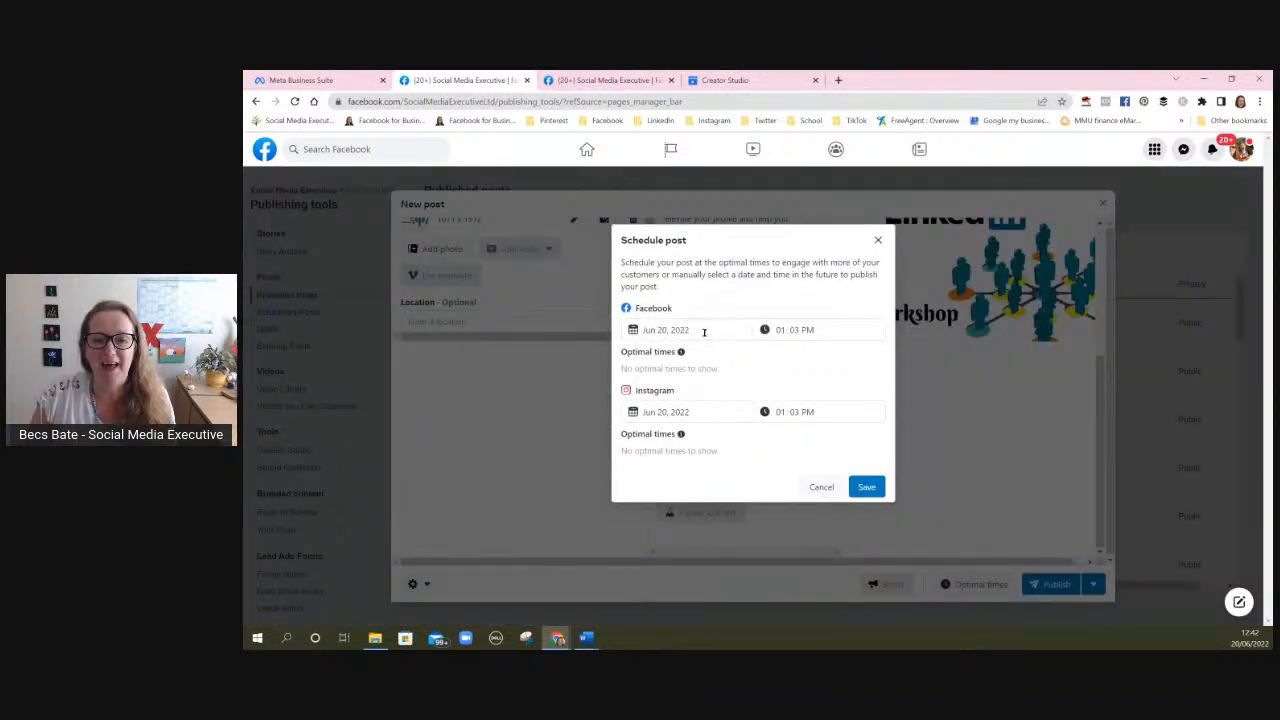
{"action": "left_click", "coordinate": [704, 331]}
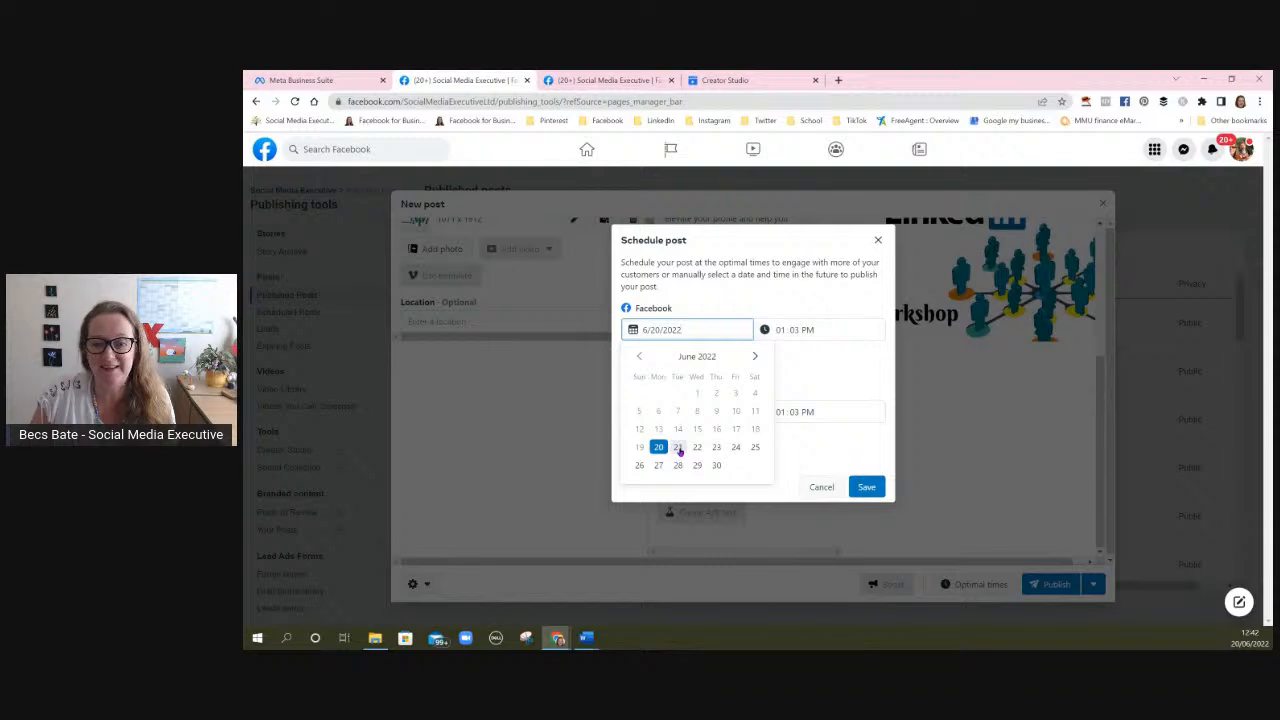
{"action": "left_click", "coordinate": [679, 448]}
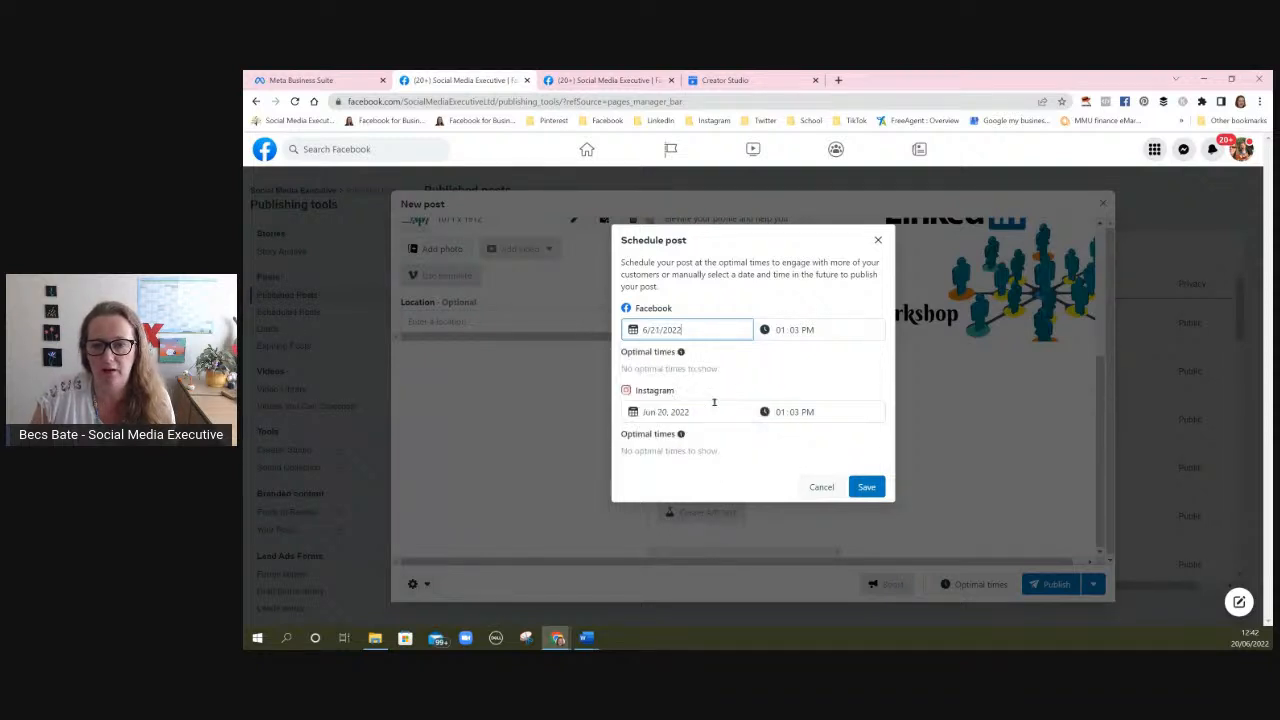
{"action": "left_click", "coordinate": [781, 331]}
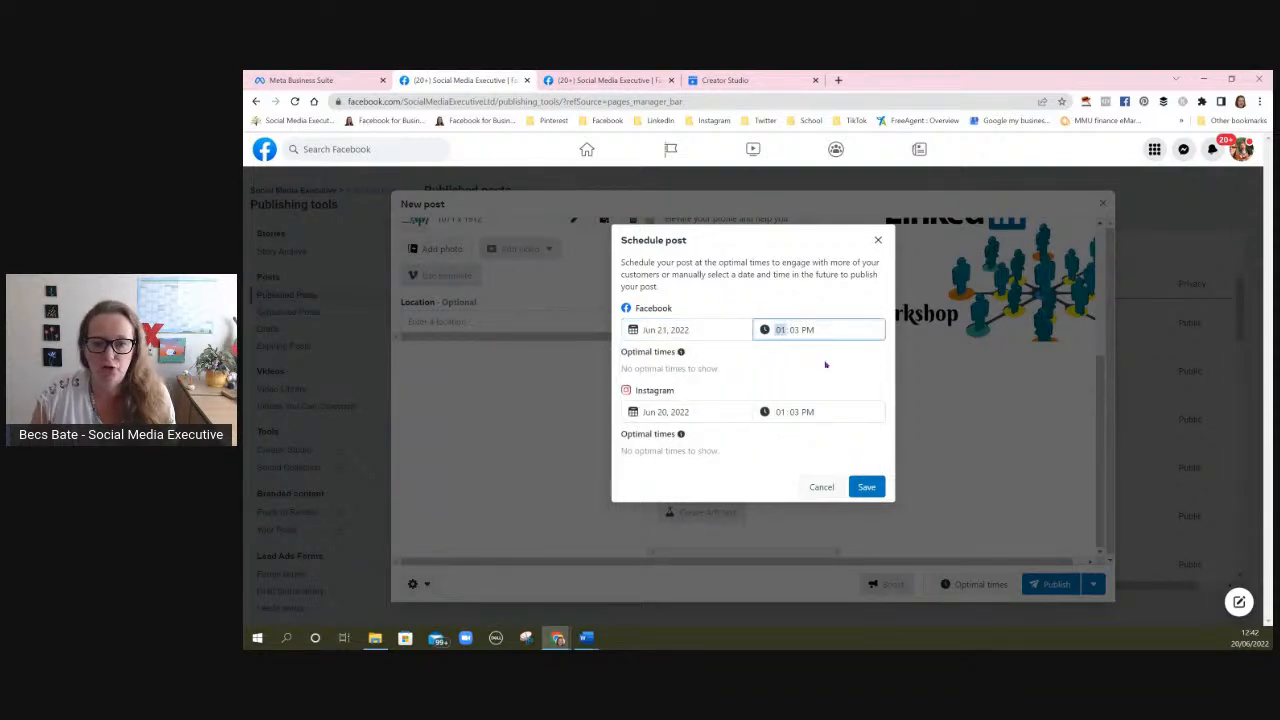
{"action": "type", "text": "6"}
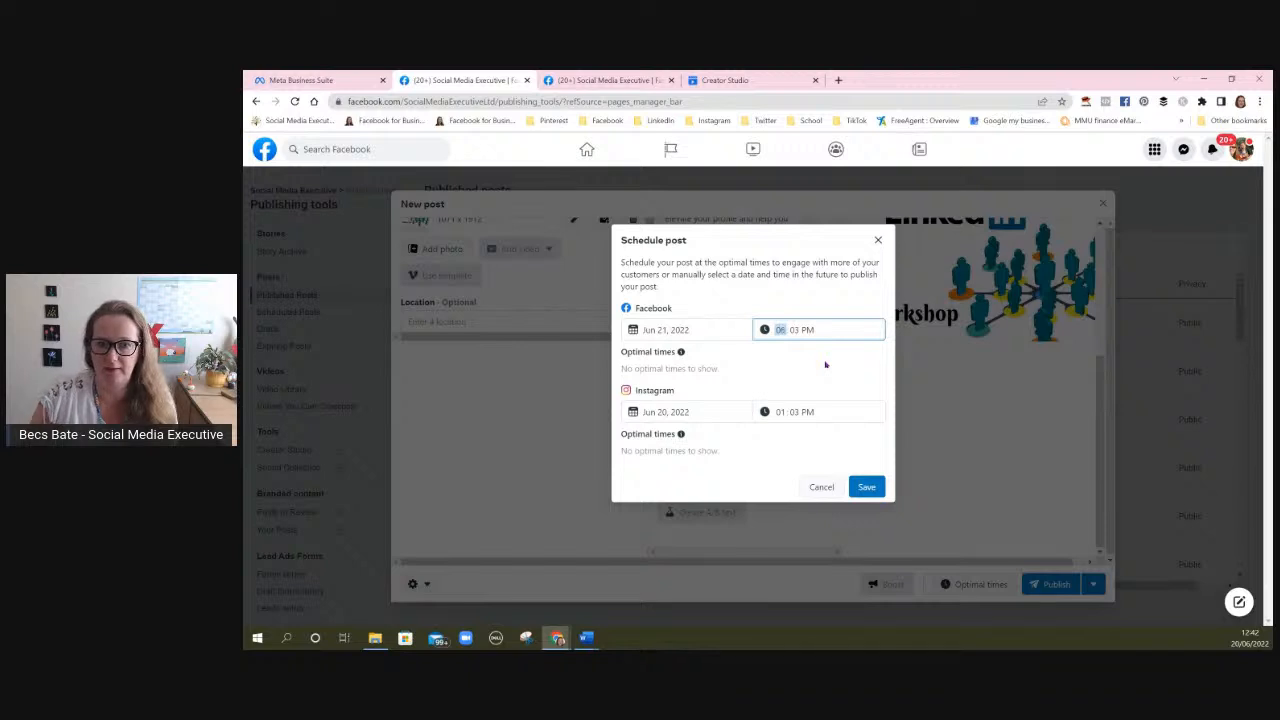
- Set the Instagram publishing time to Jun 21, 2022 at 6:03 PM, save the timing and schedule the post
{"action": "left_click", "coordinate": [705, 412]}
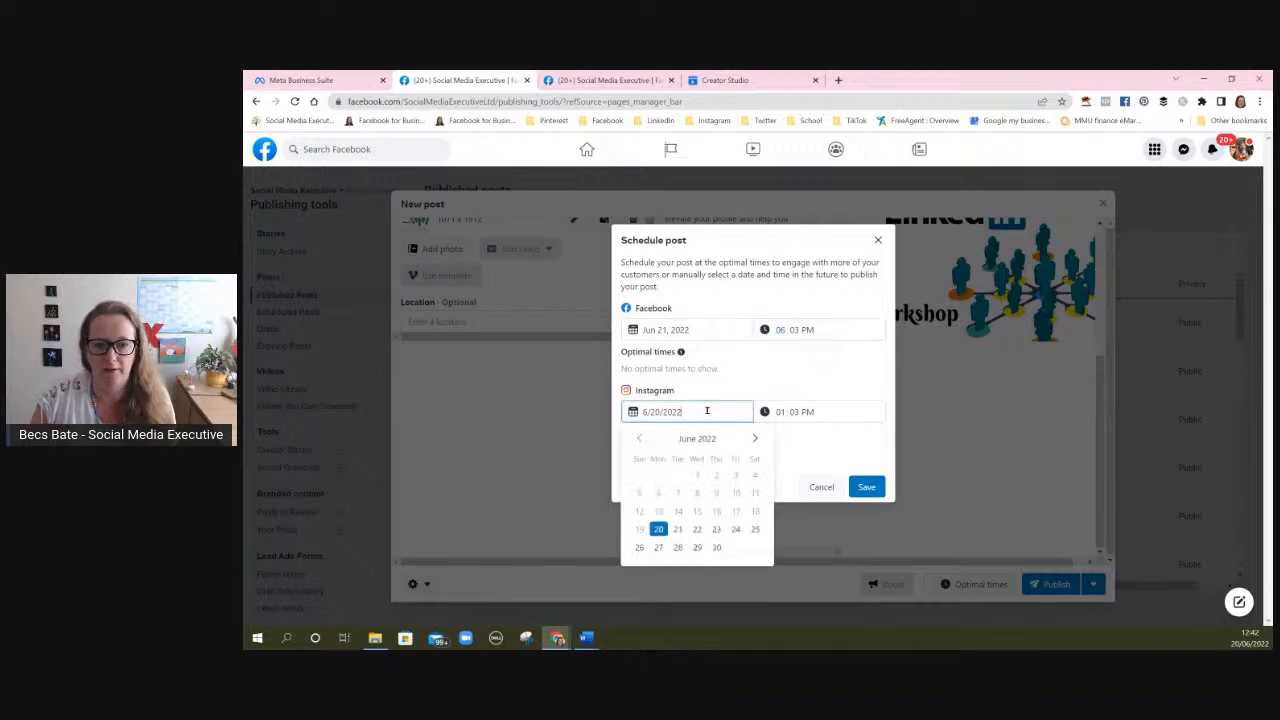
{"action": "left_click", "coordinate": [691, 530]}
{"action": "left_click", "coordinate": [773, 418]}
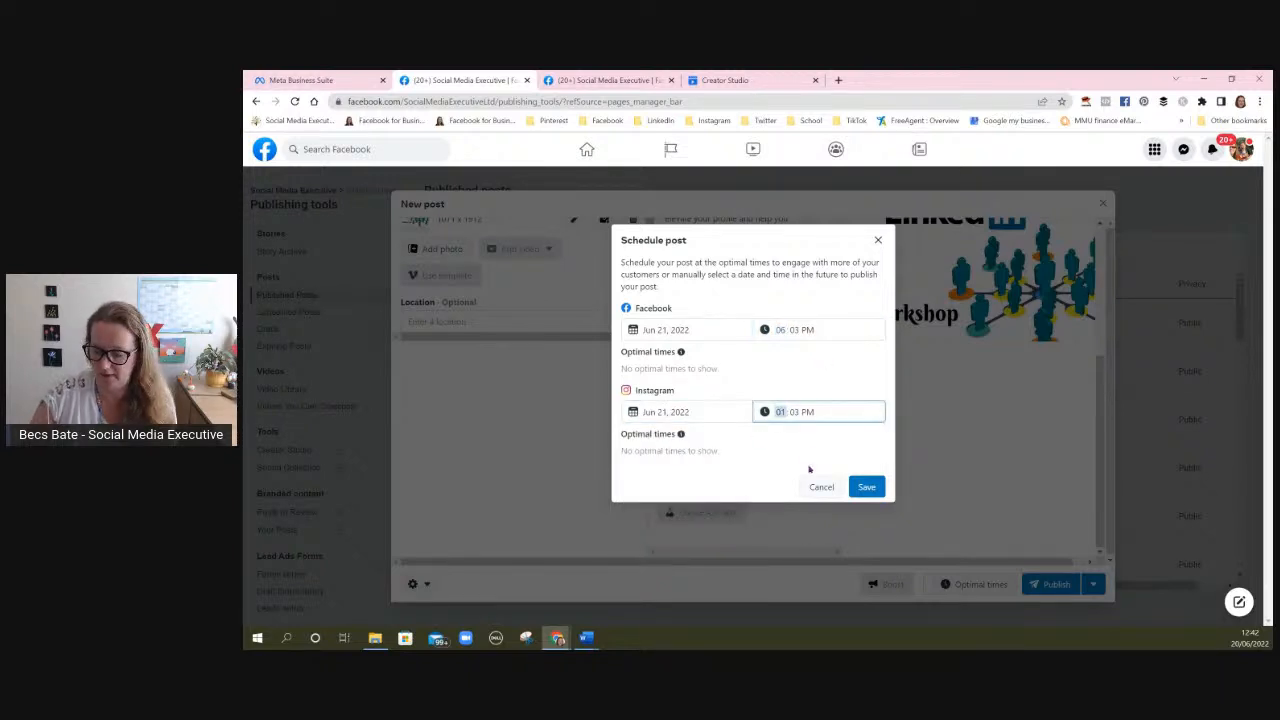
{"action": "left_click", "coordinate": [866, 487]}
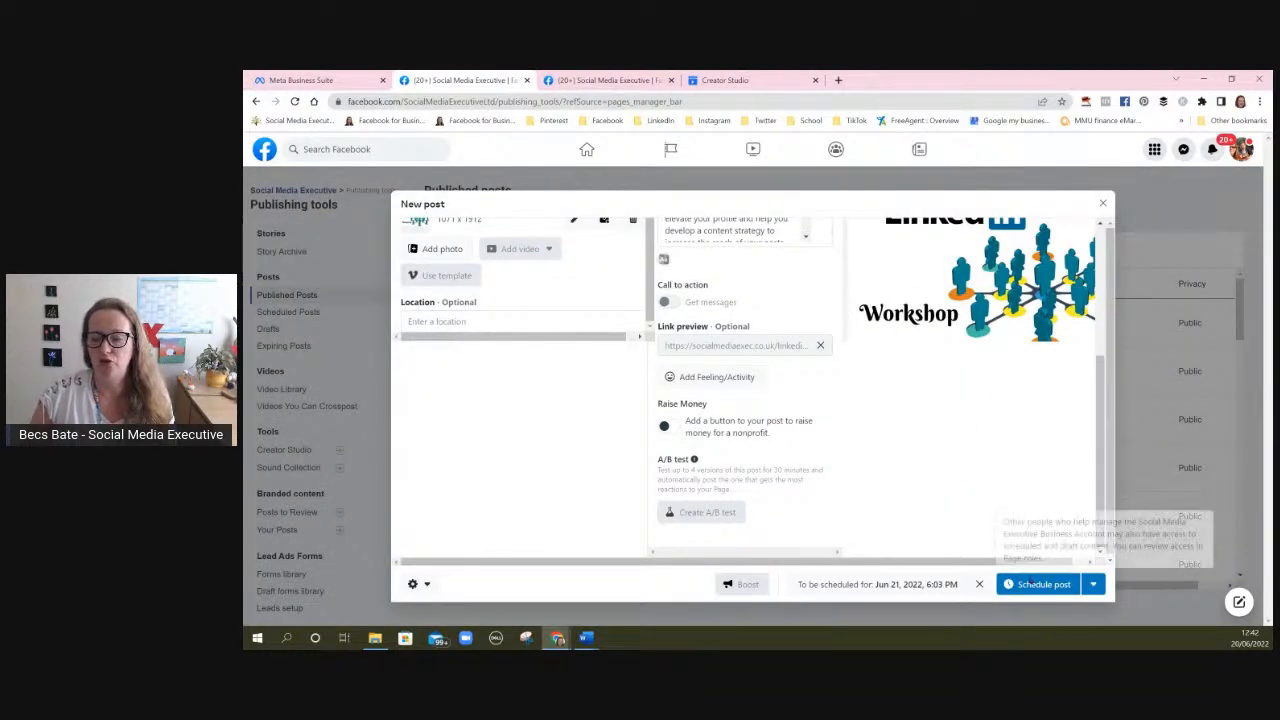
{"action": "left_click", "coordinate": [1039, 588]}
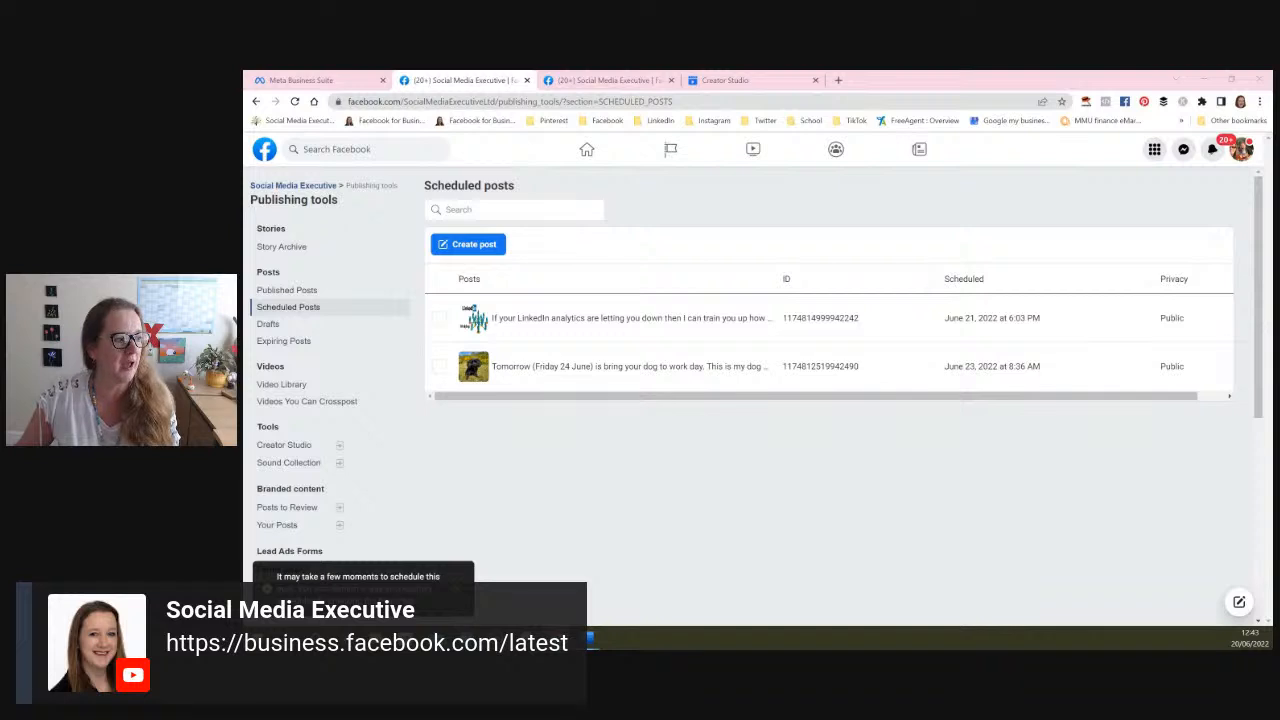
{"action": "left_click", "coordinate": [838, 80]}
{"action": "left_click", "coordinate": [703, 100]}
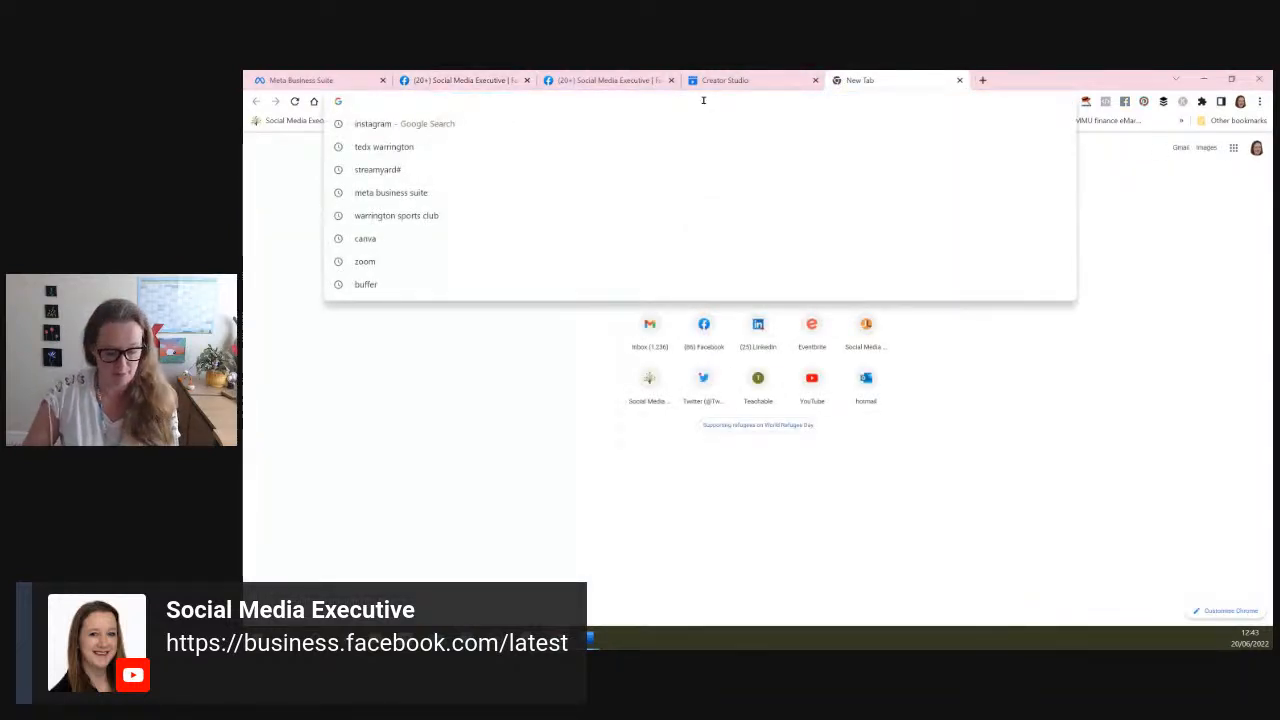
{"action": "type", "text": "https://business.facebook.com/latest"}
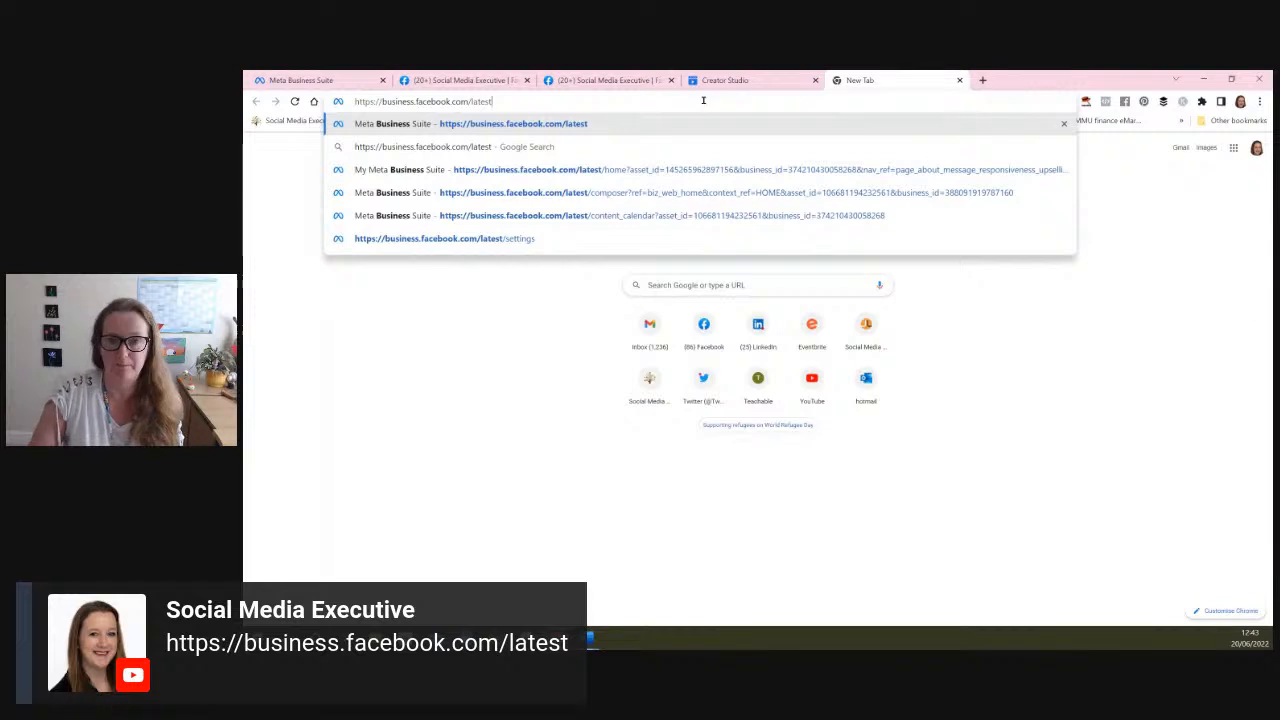
{"action": "key", "text": "Return"}
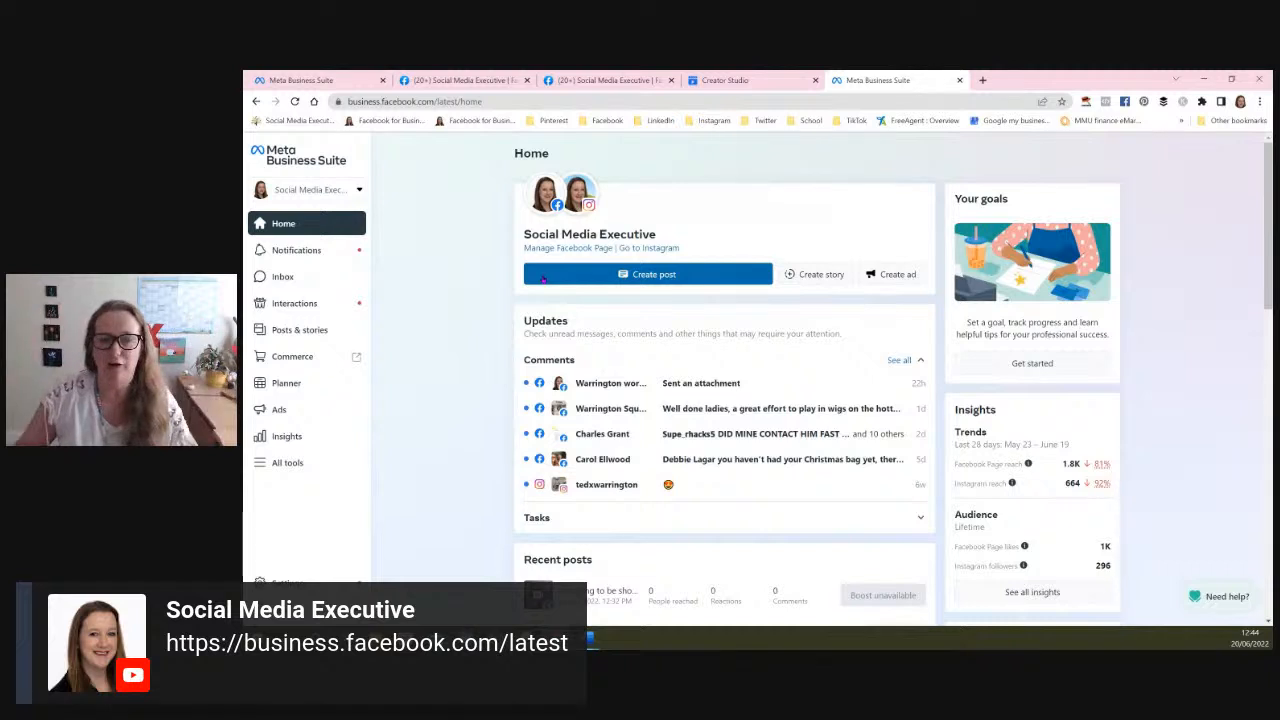
- Start a new post and add the Instagram account socialmediaexecutiveltd as a destination alongside the Facebook page
{"action": "left_click", "coordinate": [655, 280]}
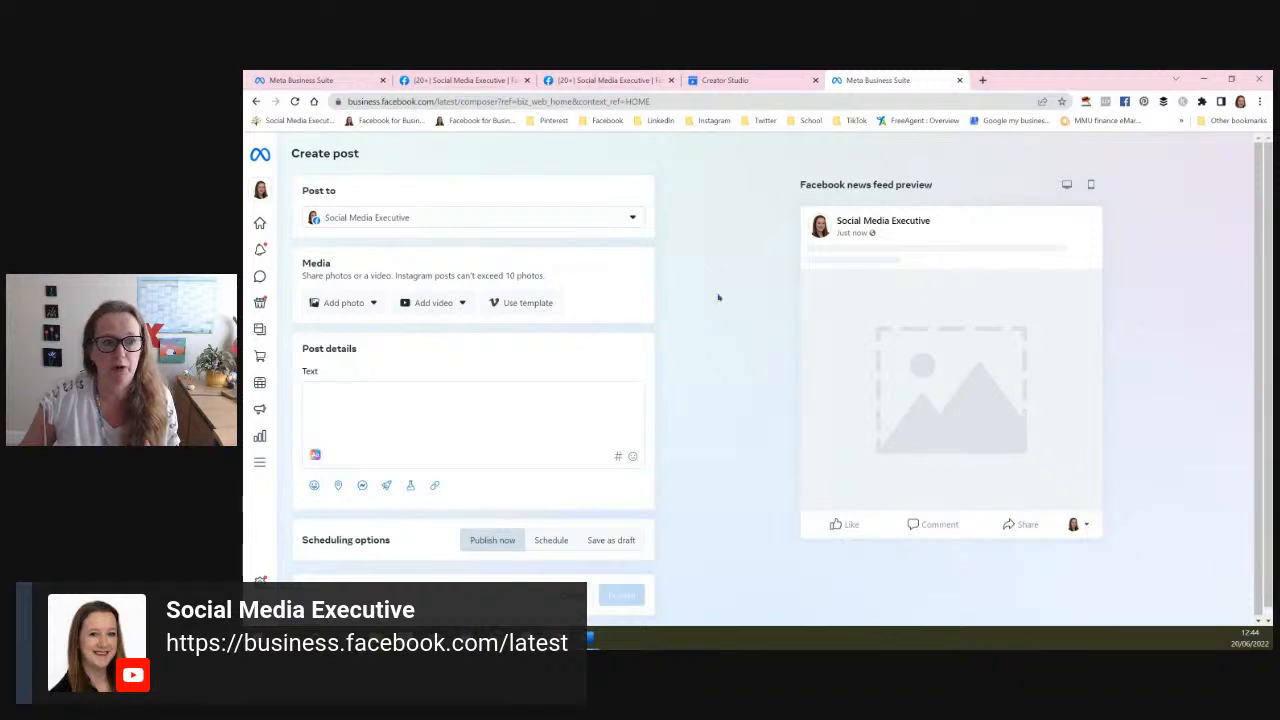
{"action": "left_click", "coordinate": [634, 218]}
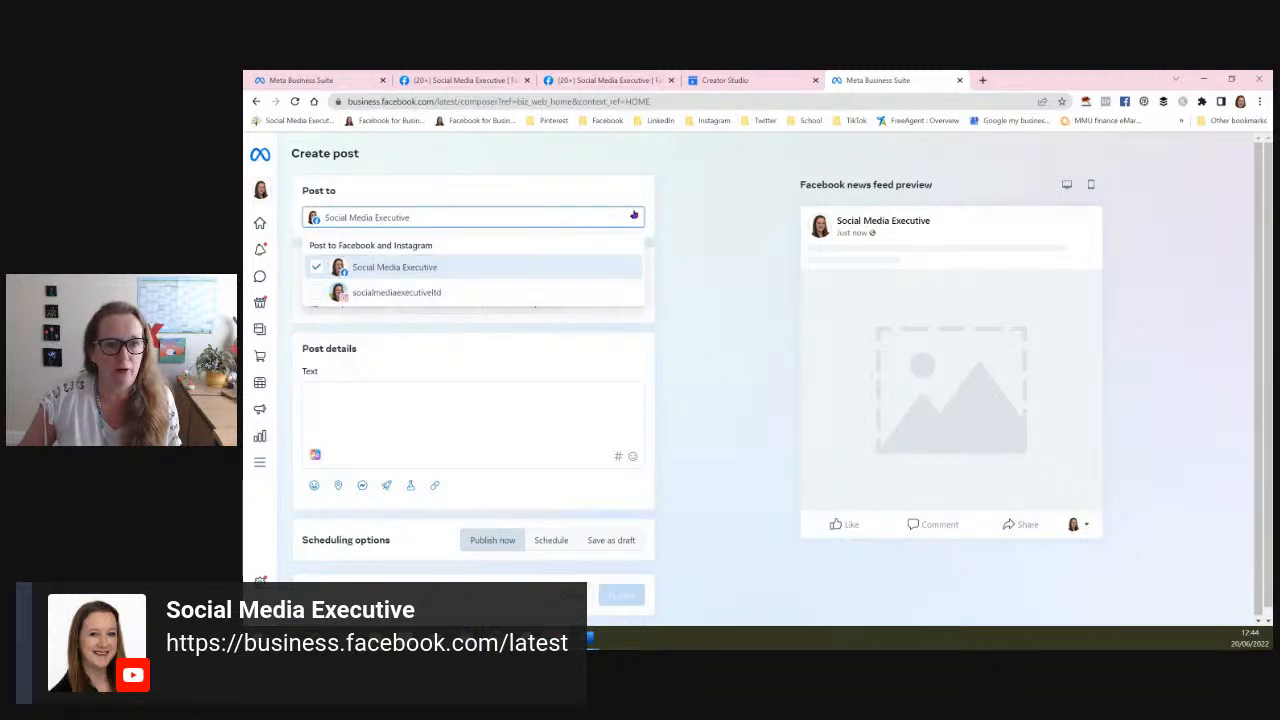
{"action": "left_click", "coordinate": [365, 292]}
{"action": "left_click", "coordinate": [725, 320]}
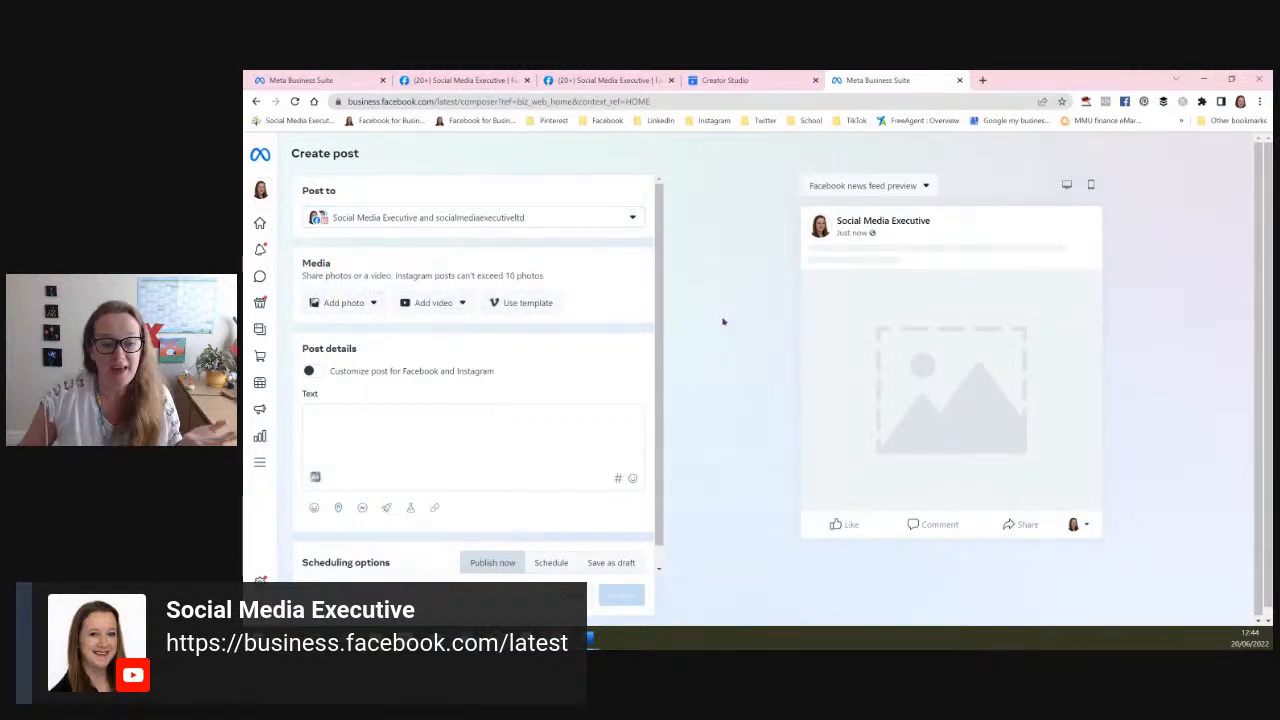
- Add the "Missing Facebook Reviews" photo from the computer to the post
{"action": "left_click", "coordinate": [343, 302]}
{"action": "left_click", "coordinate": [352, 334]}
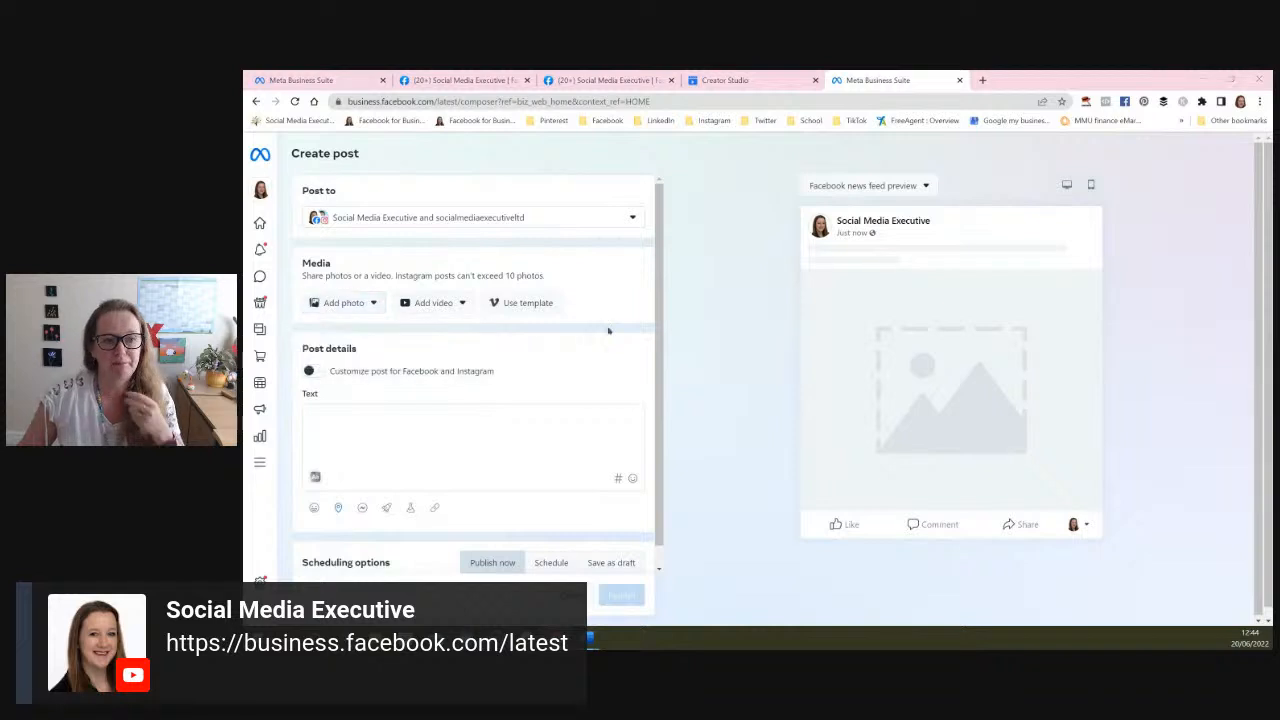
{"action": "left_click", "coordinate": [650, 250]}
{"action": "left_click", "coordinate": [877, 412]}
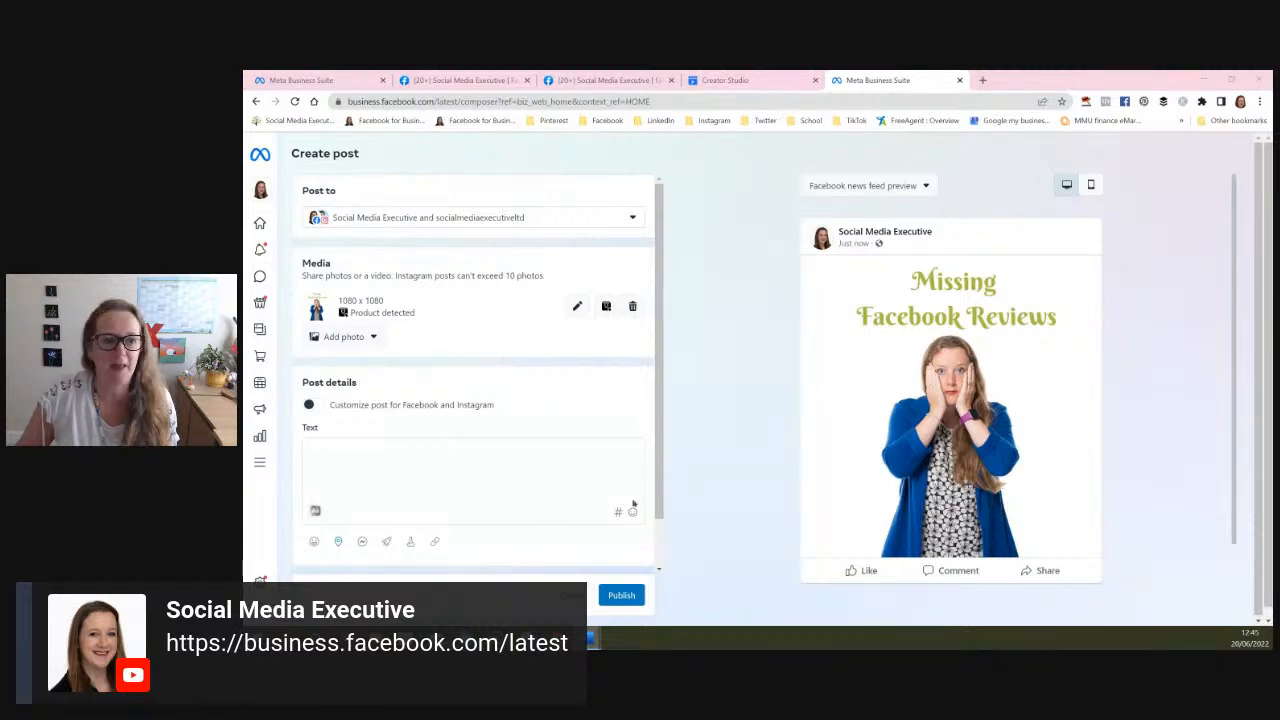
{"action": "left_click", "coordinate": [363, 452]}
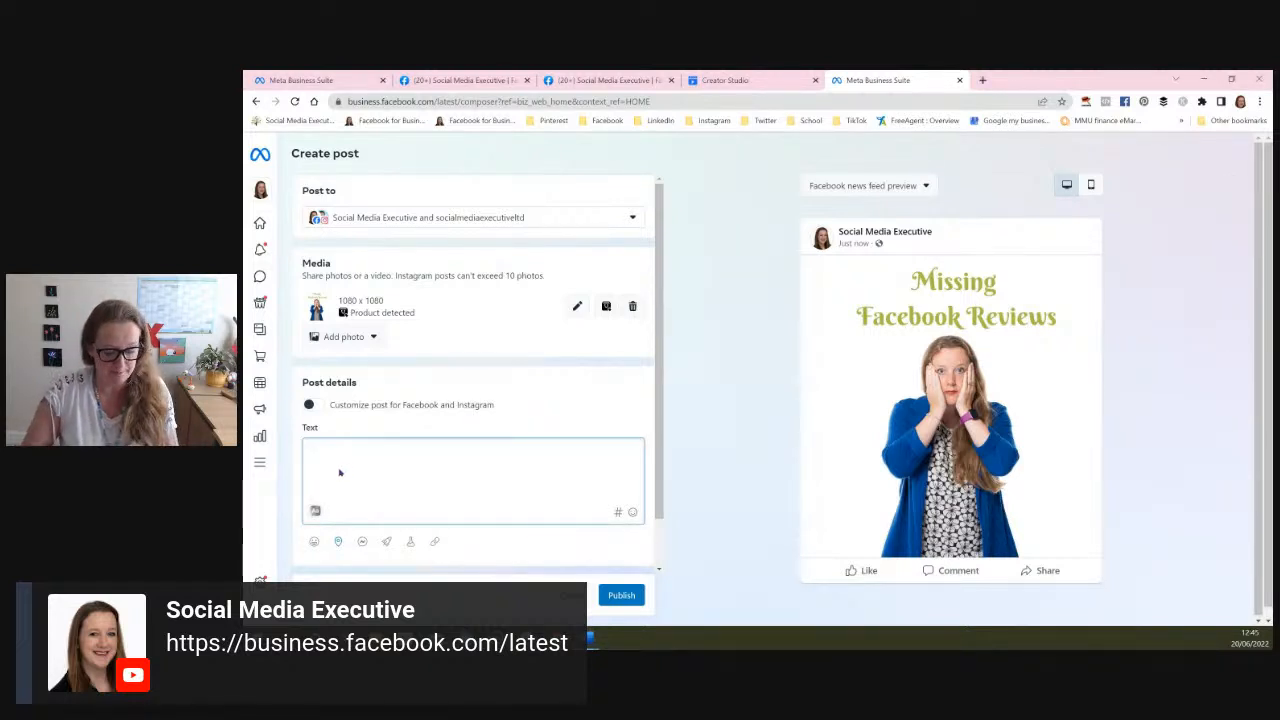
{"action": "type", "text": "Have you noticed some of your Facebook reviews are missing? TOP TIP - Always ask customers to leave \"public\" Facebook reviews. If Facebook reviews are not set to public they do NOT count towards your review rating, they are just available for their friends to see.  This blog explains other reasons why Facebook reviews are hidden or often missing.  https://socialmediaexec.co.uk/facebook-reviews-not-showing-up/"}
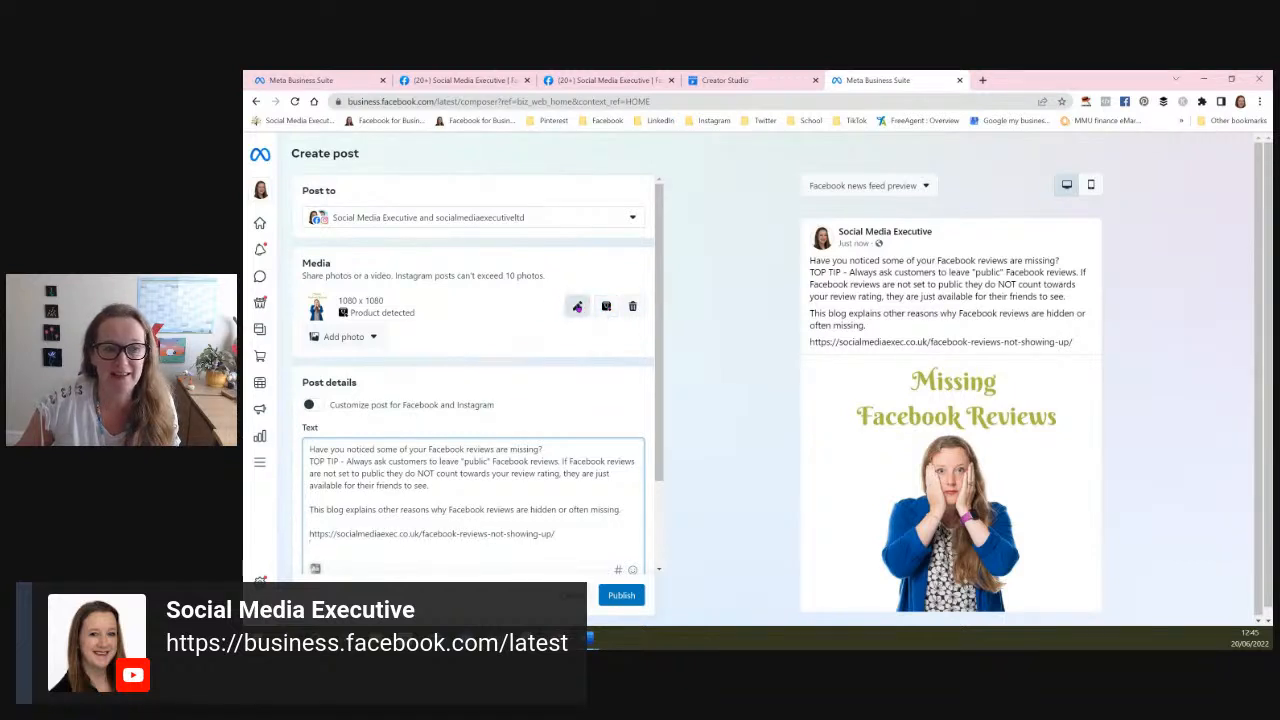
{"action": "scroll", "coordinate": [610, 396], "scroll_direction": "down", "scroll_amount": 1}
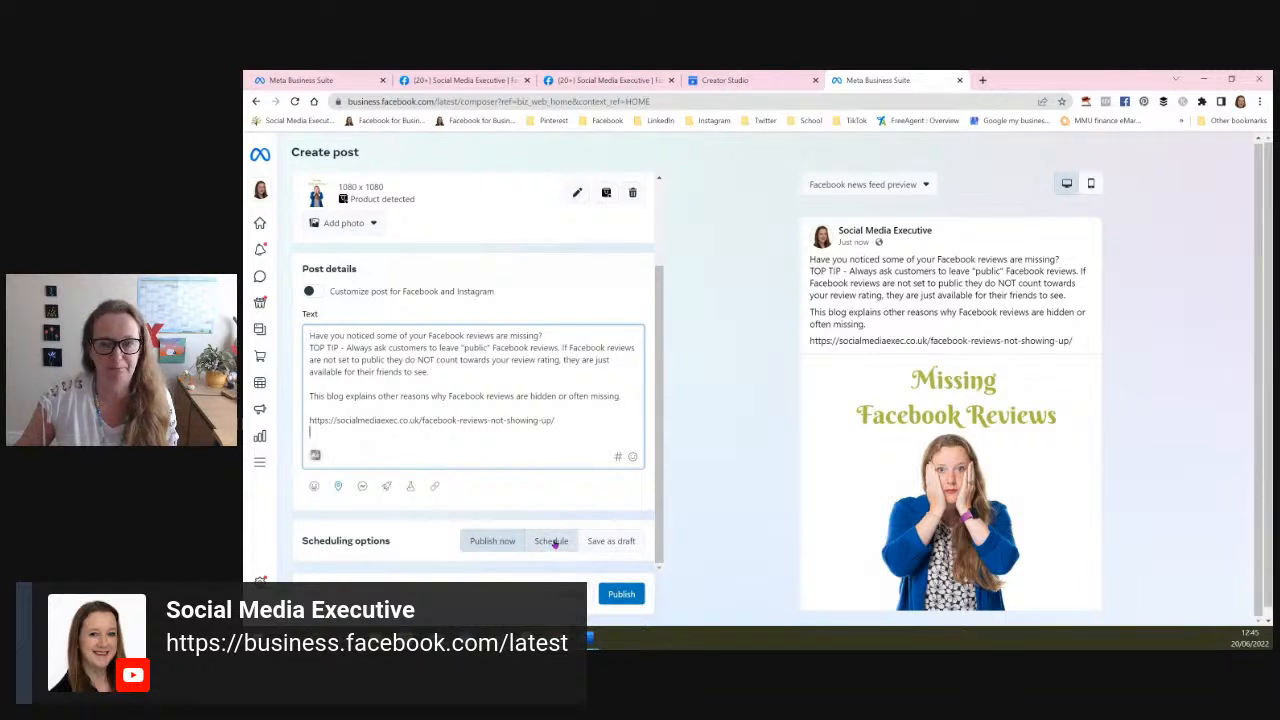
- Check the post's Facebook news feed preview in mobile view and return to desktop view
{"action": "left_click", "coordinate": [1092, 186]}
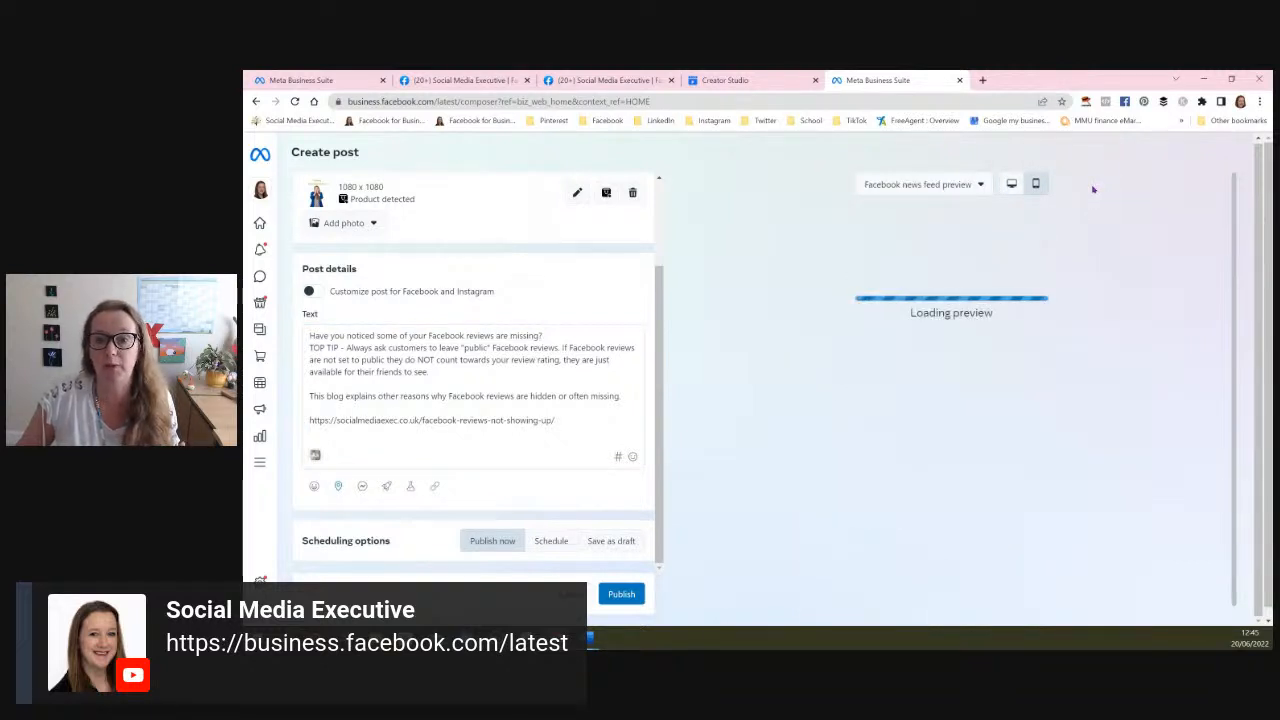
{"action": "left_click", "coordinate": [1012, 187]}
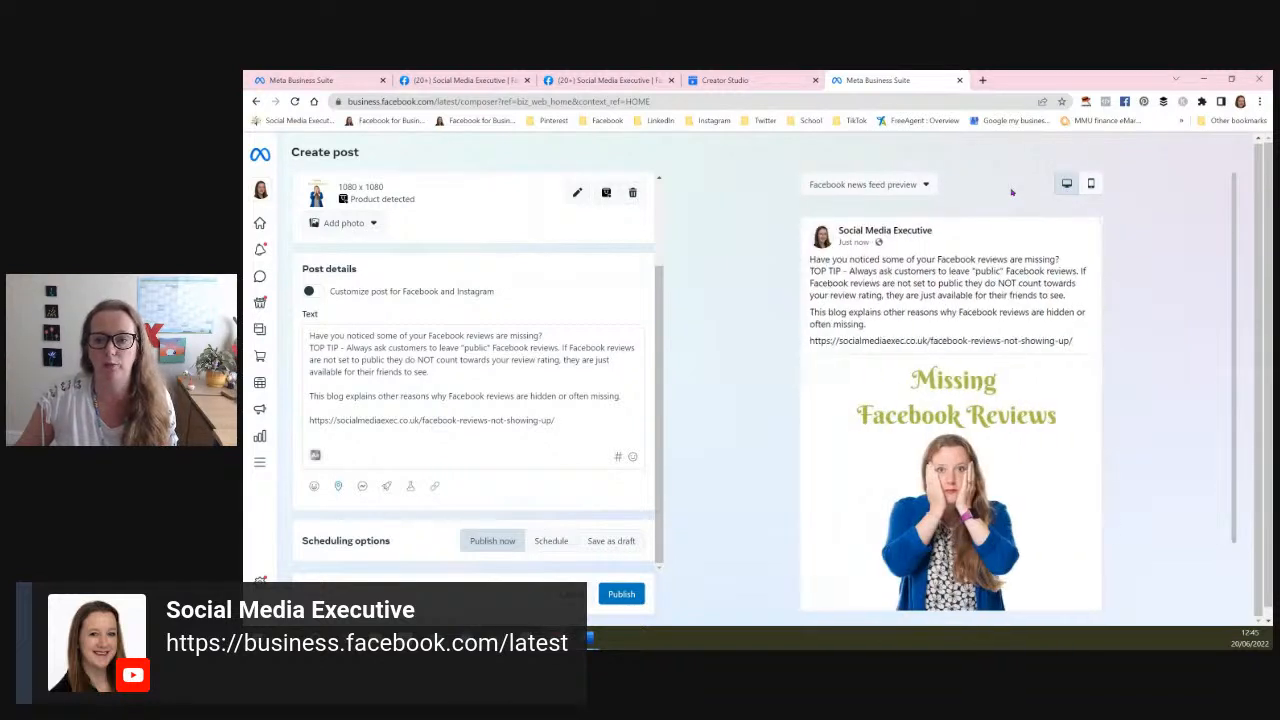
- Choose scheduled publishing for the post, open the optimal times and set the Facebook slot to Jun 28, 2022 at 06:06 PM
{"action": "left_click", "coordinate": [551, 540]}
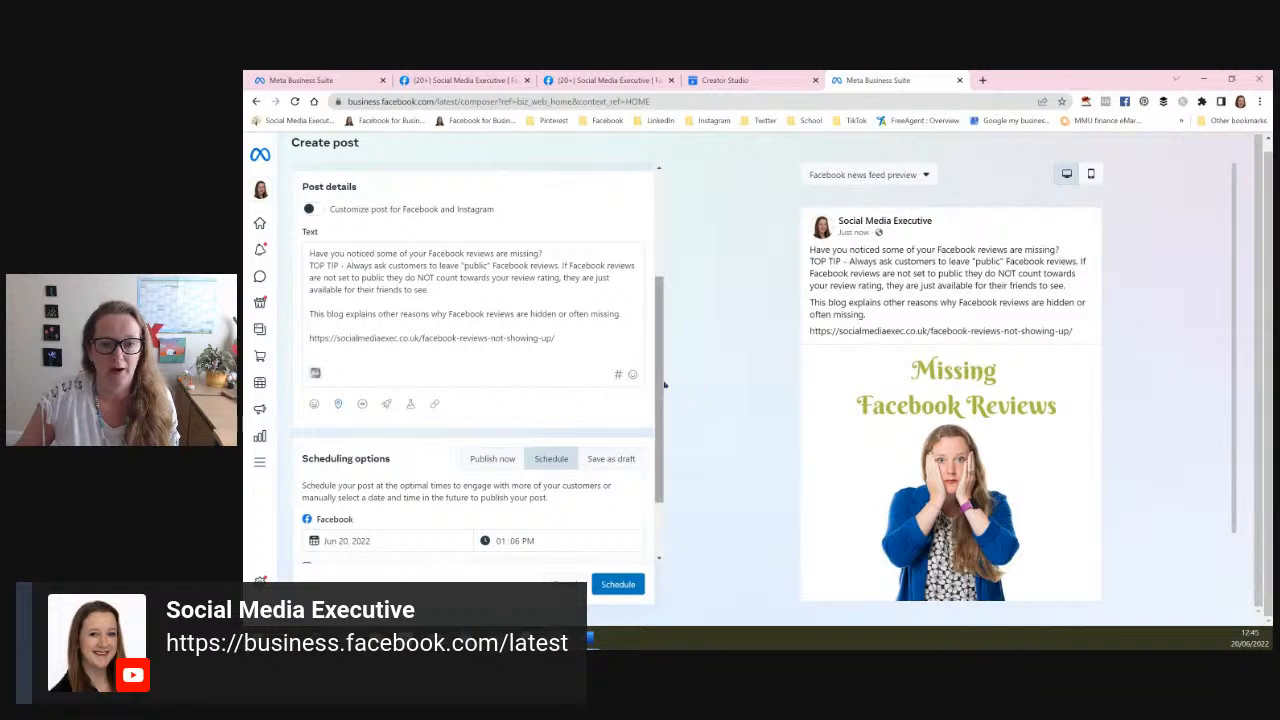
{"action": "scroll", "coordinate": [664, 384], "scroll_direction": "down", "scroll_amount": 1}
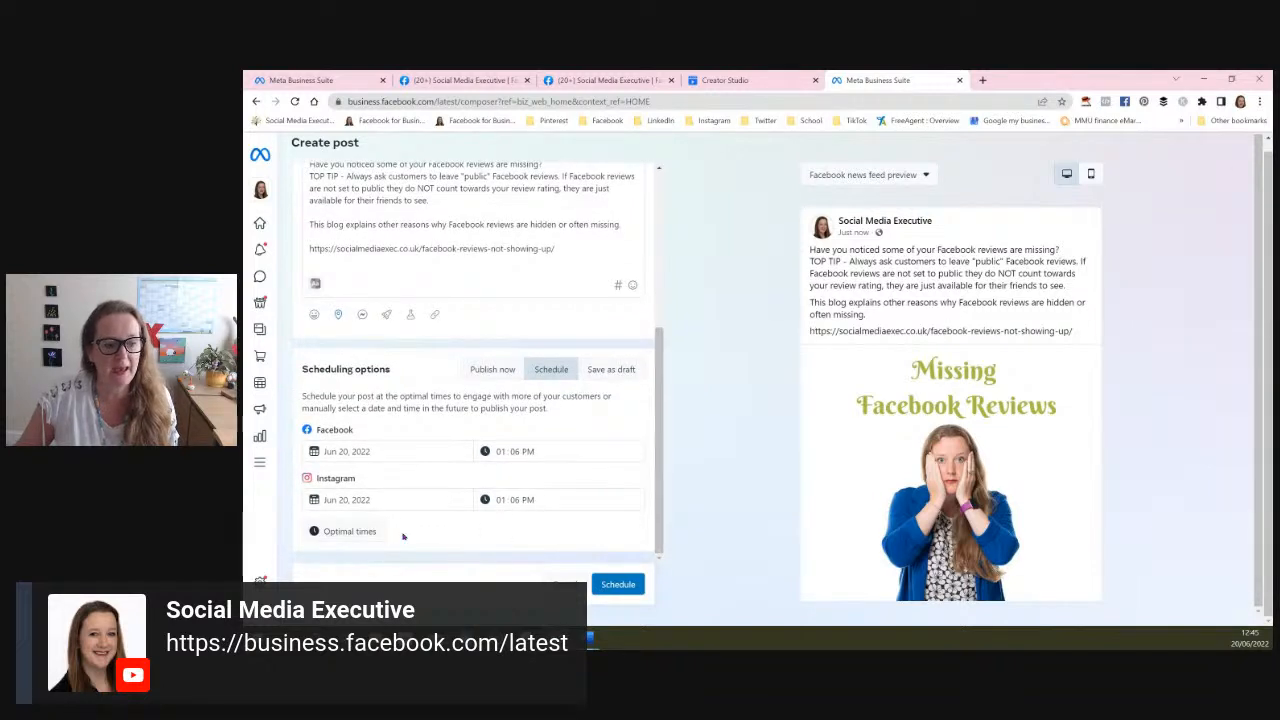
{"action": "left_click", "coordinate": [358, 535]}
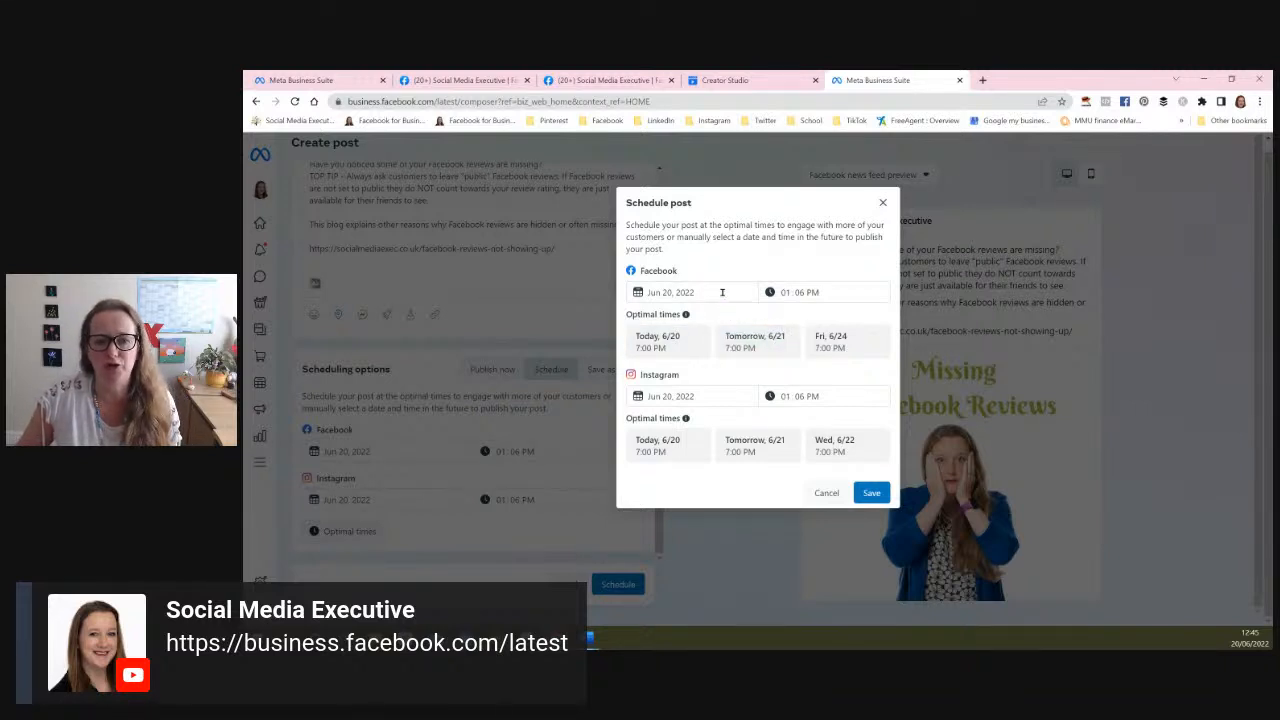
{"action": "left_click", "coordinate": [722, 292]}
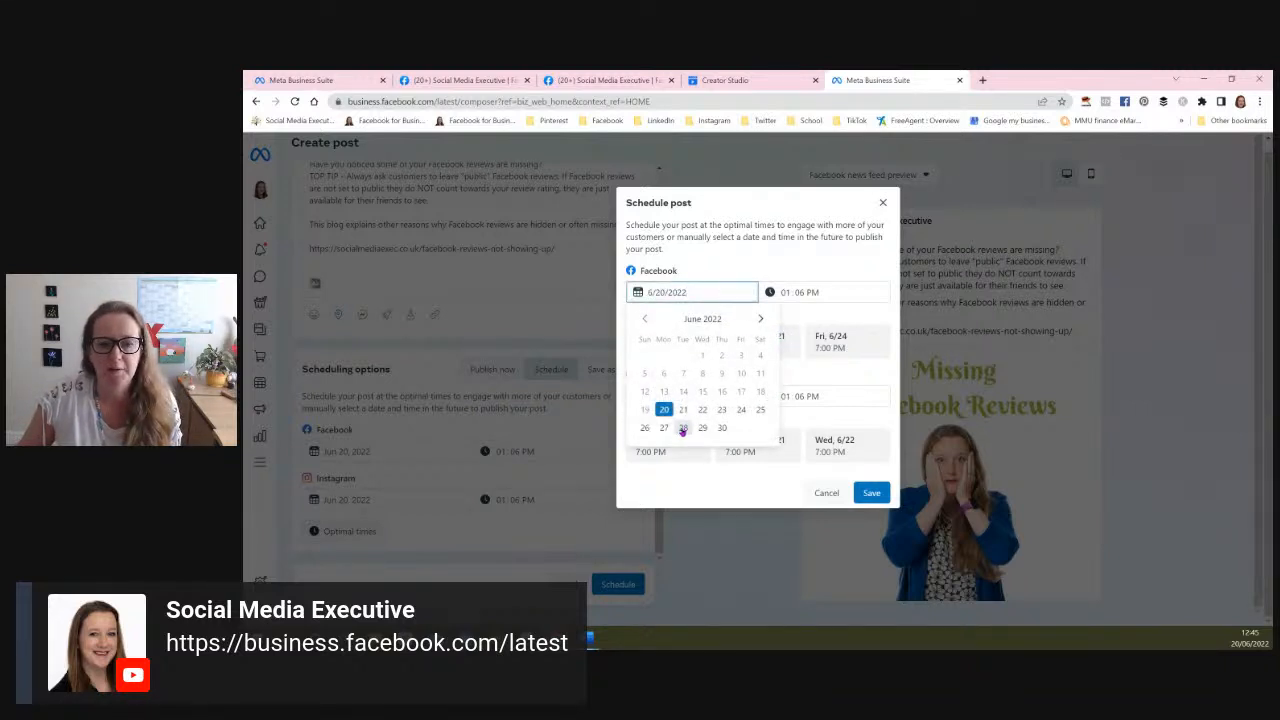
{"action": "left_click", "coordinate": [683, 428]}
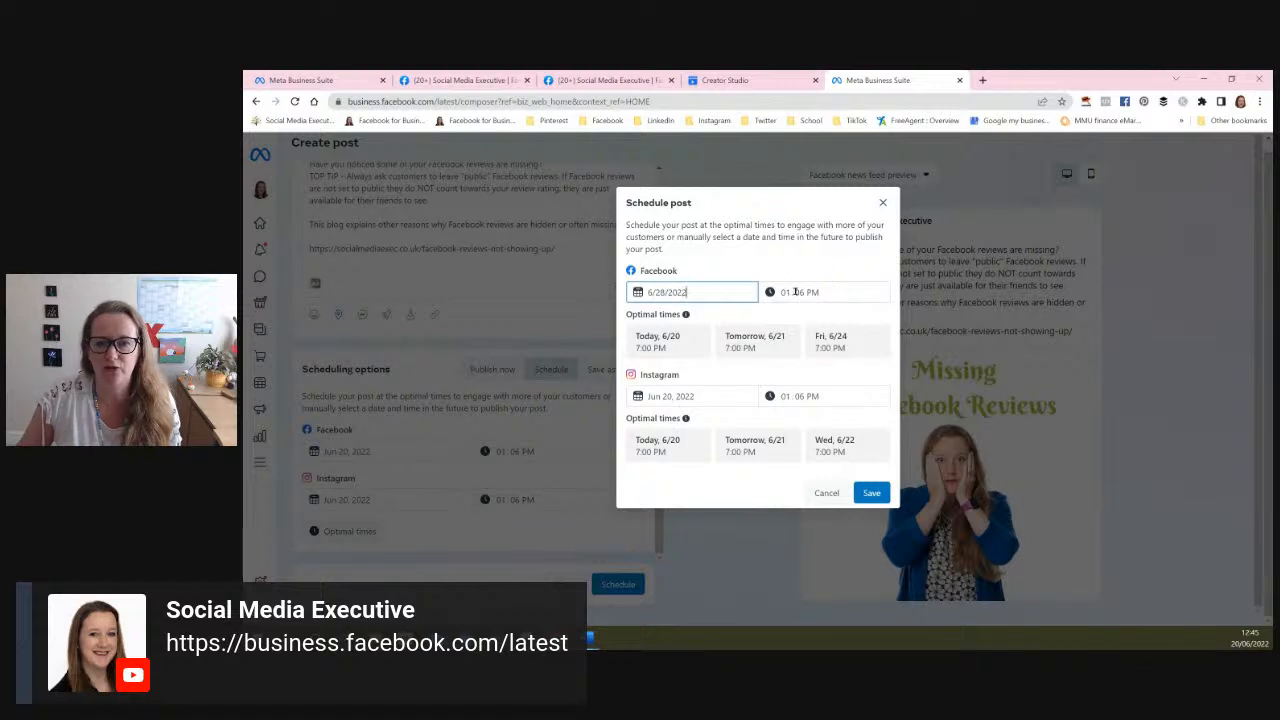
{"action": "left_click", "coordinate": [786, 292]}
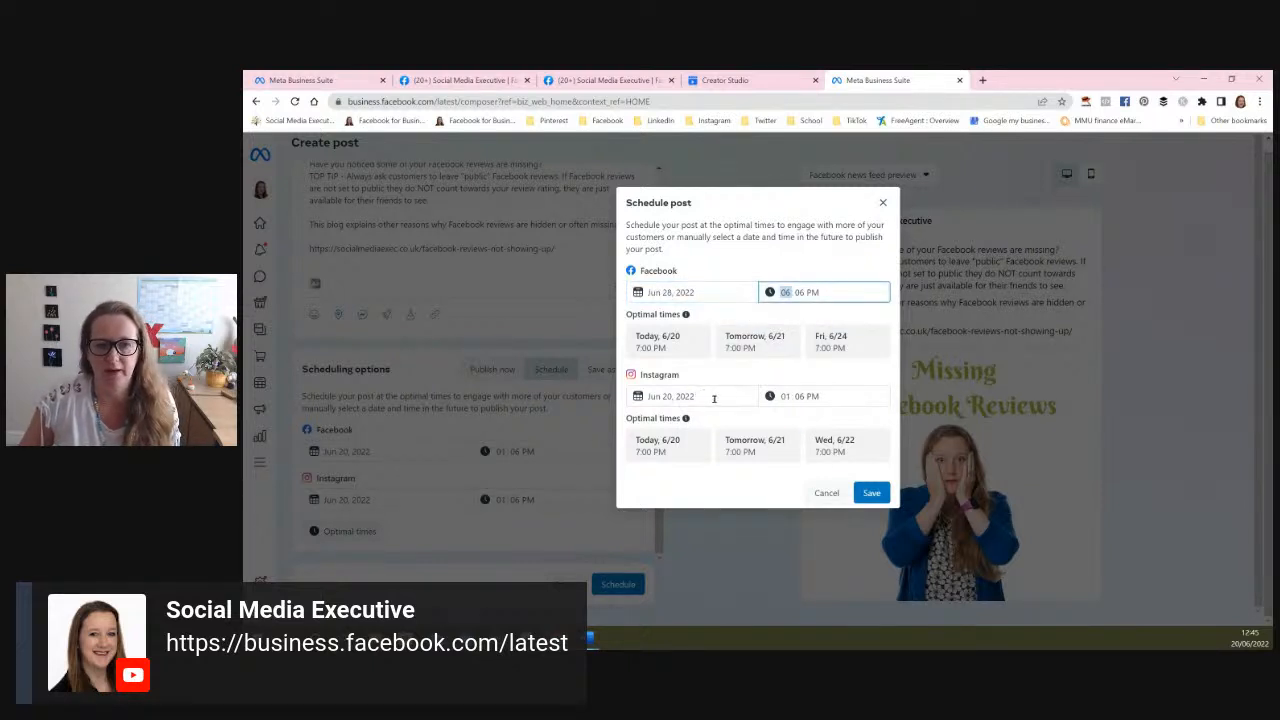
- Set the Instagram slot to Jun 28, 2022 at 07:06 PM, save the times and schedule the post
{"action": "left_click", "coordinate": [714, 397]}
{"action": "left_click", "coordinate": [683, 531]}
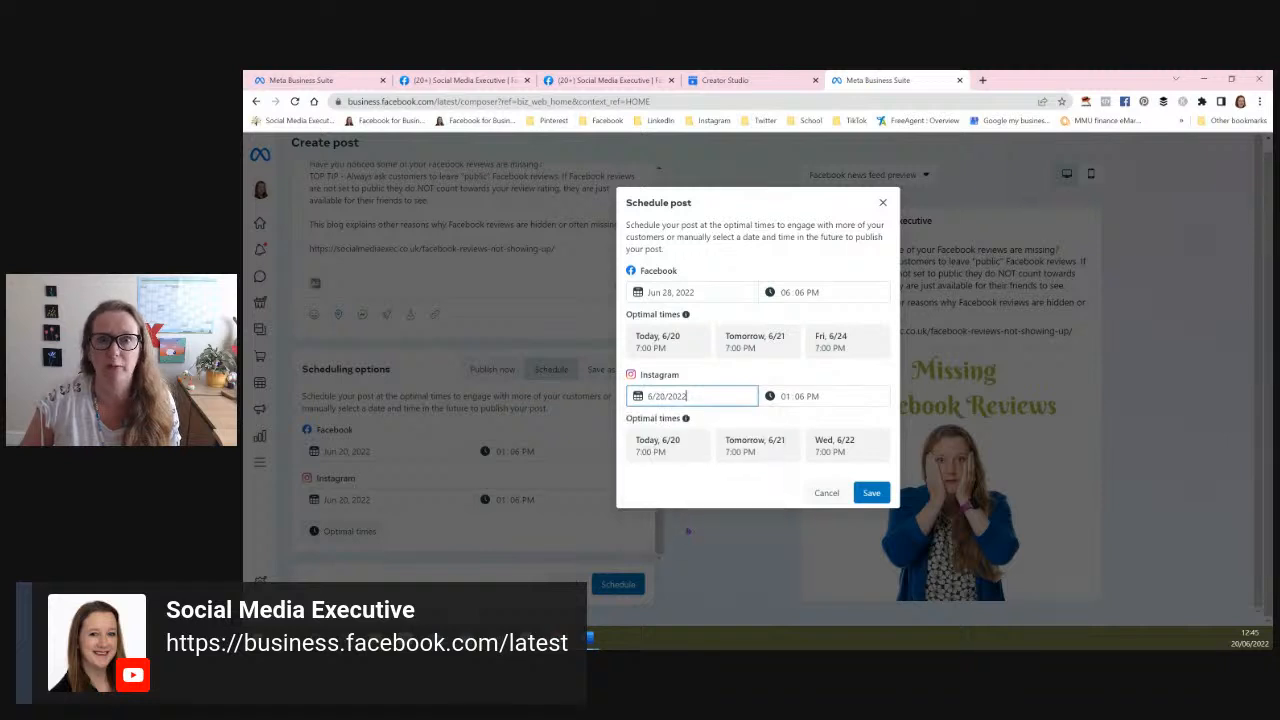
{"action": "left_click", "coordinate": [786, 396]}
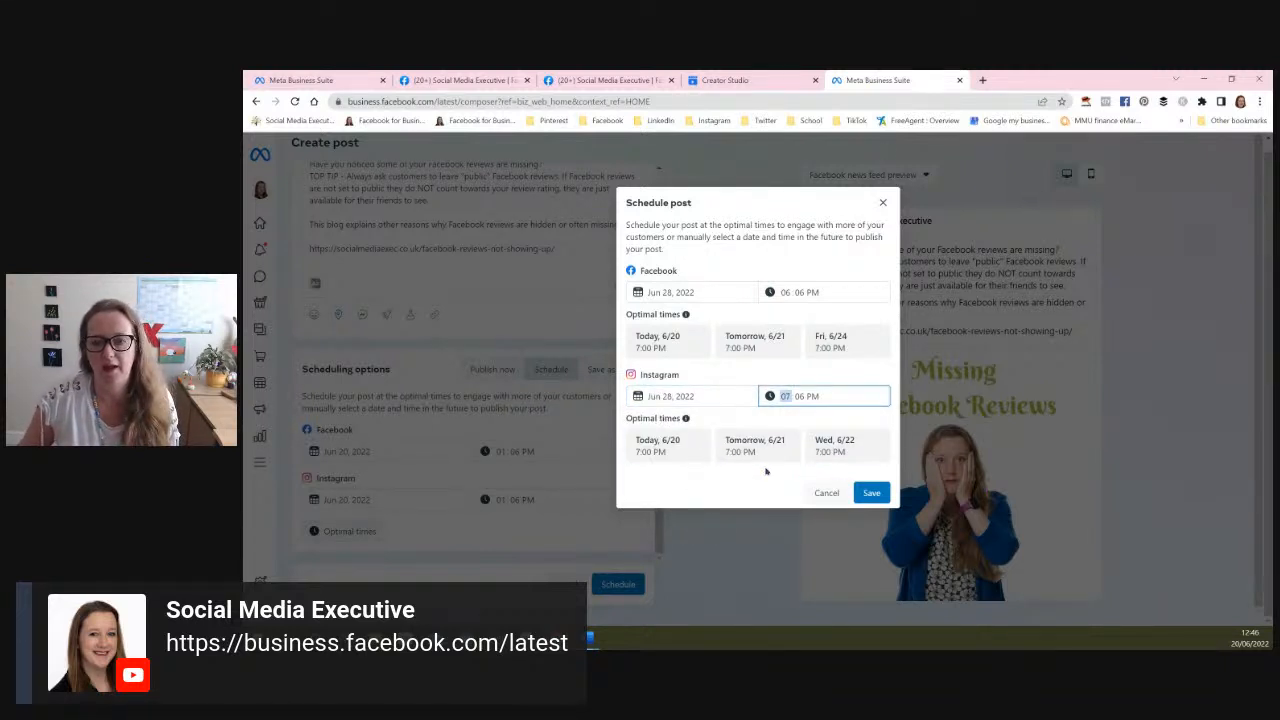
{"action": "left_click", "coordinate": [870, 493]}
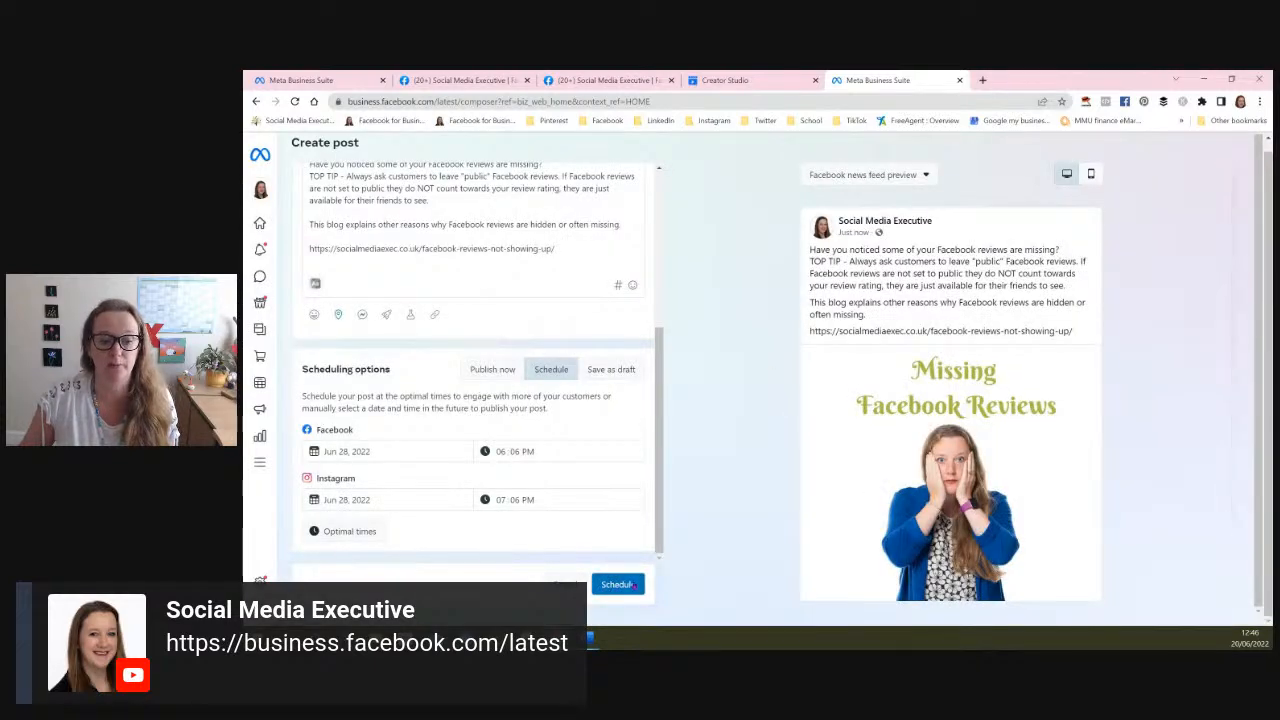
{"action": "left_click", "coordinate": [619, 590]}
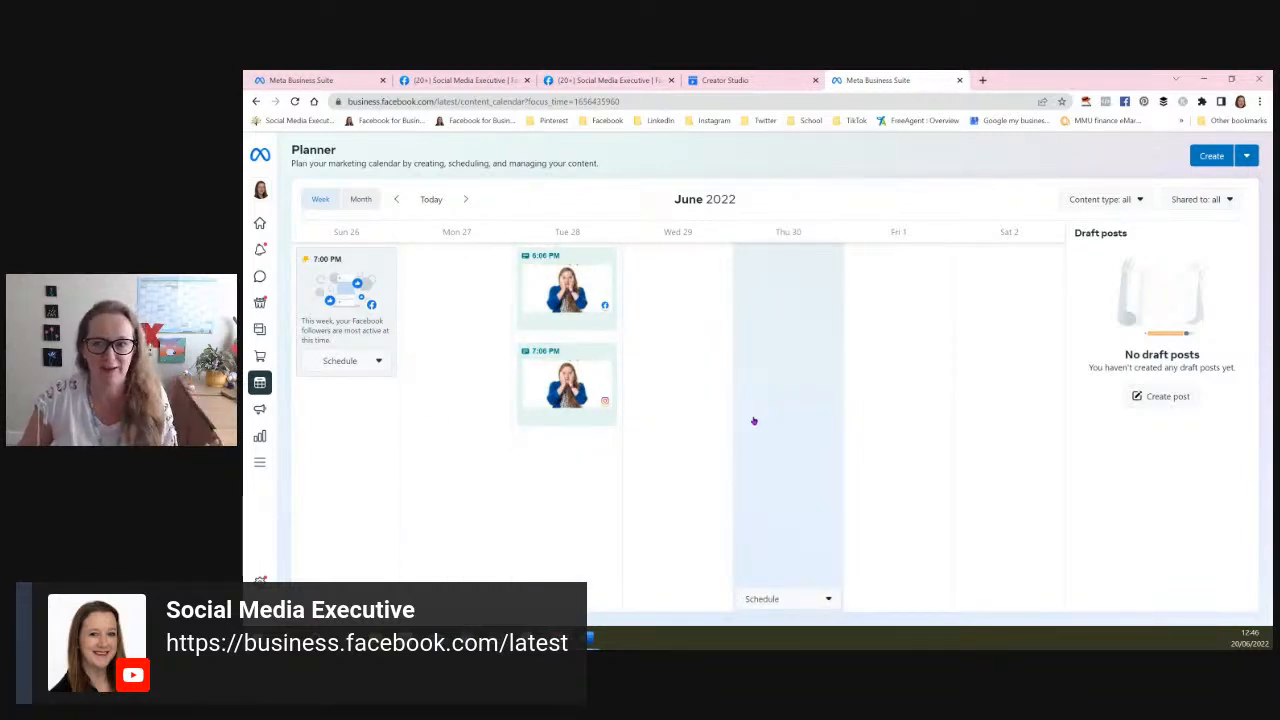
- Visit the Home page, reopen the Planner and review the posts planned for the current week
{"action": "mouse_move", "coordinate": [258, 385]}
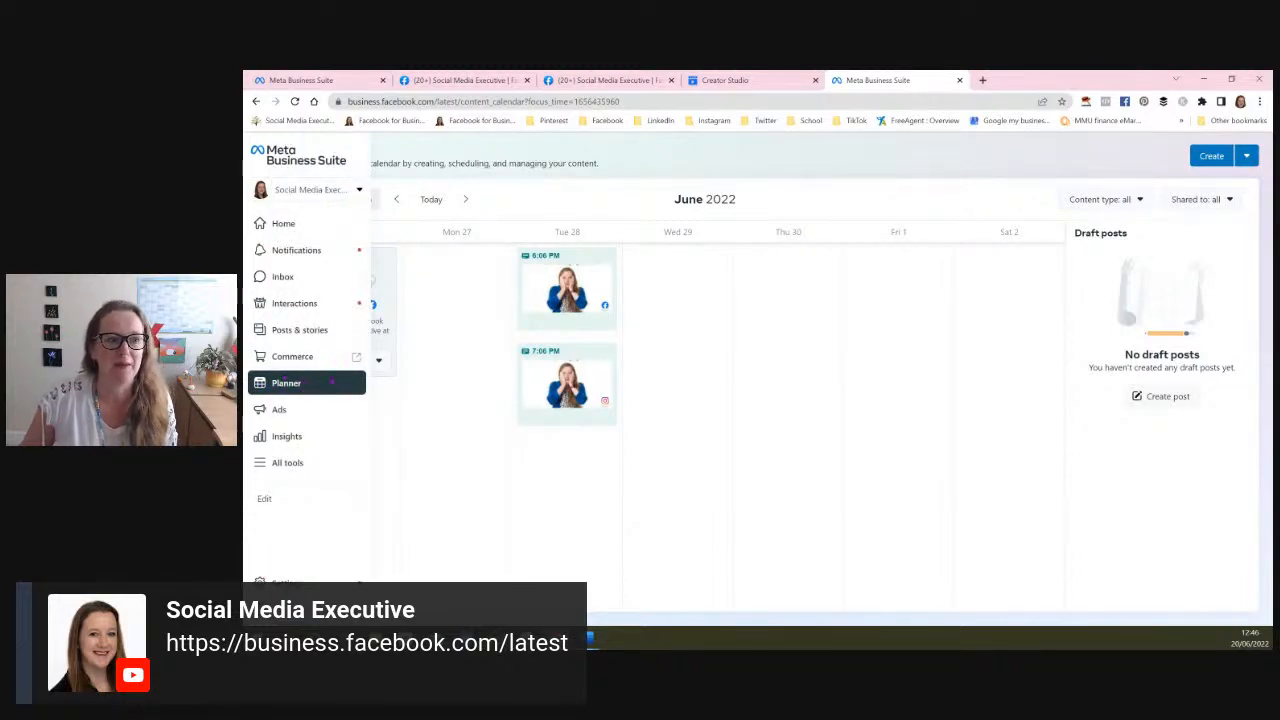
{"action": "left_click", "coordinate": [283, 224]}
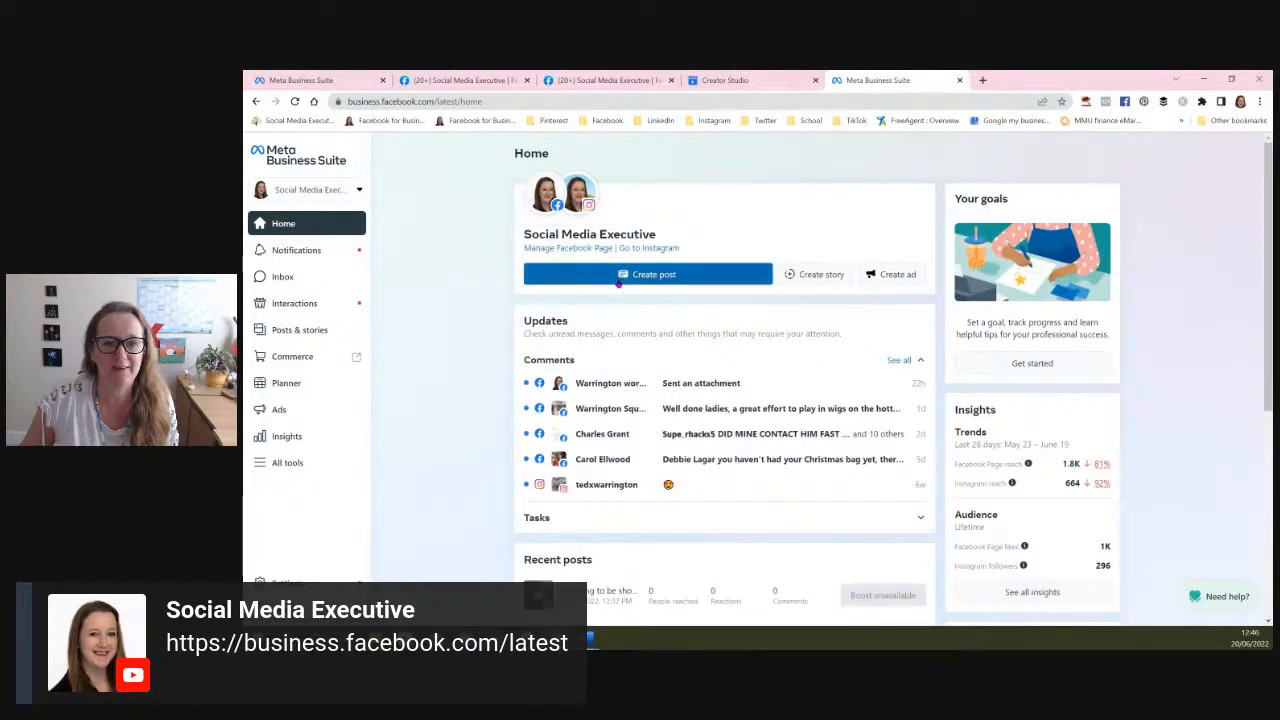
{"action": "left_click", "coordinate": [286, 384]}
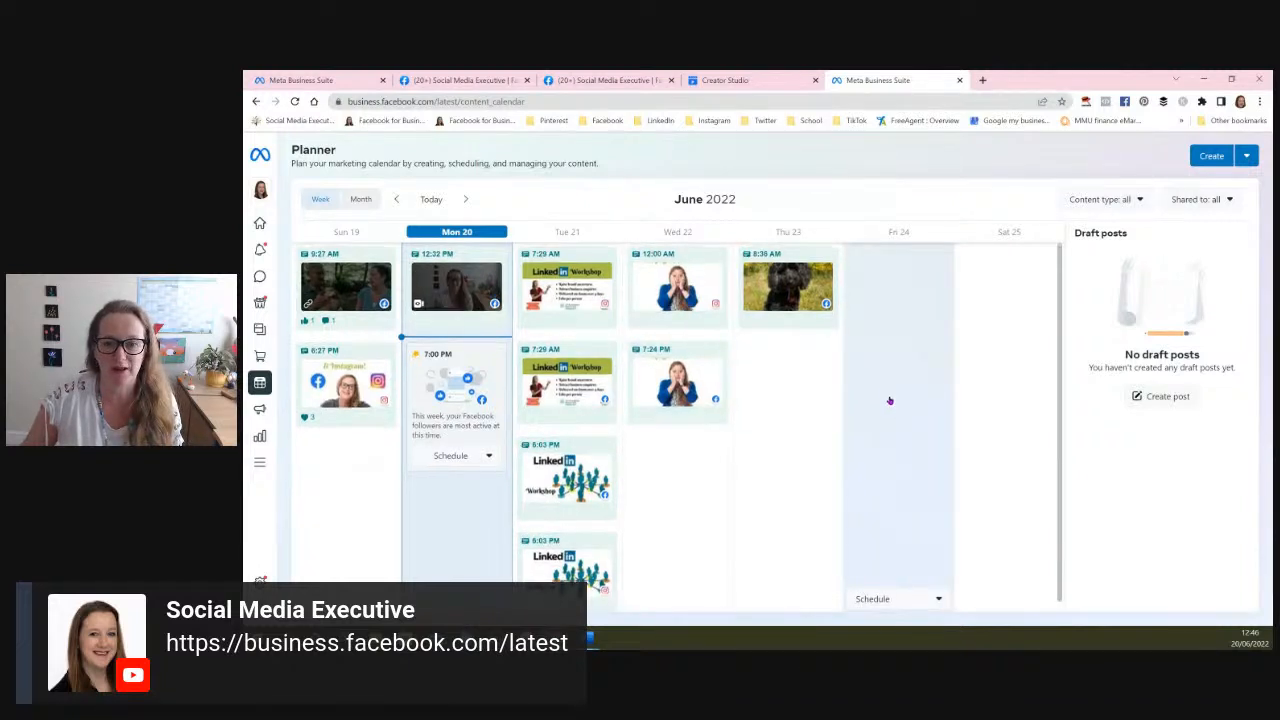
{"action": "scroll", "coordinate": [797, 419], "scroll_direction": "down", "scroll_amount": 1}
{"action": "scroll", "coordinate": [797, 419], "scroll_direction": "up", "scroll_amount": 1}
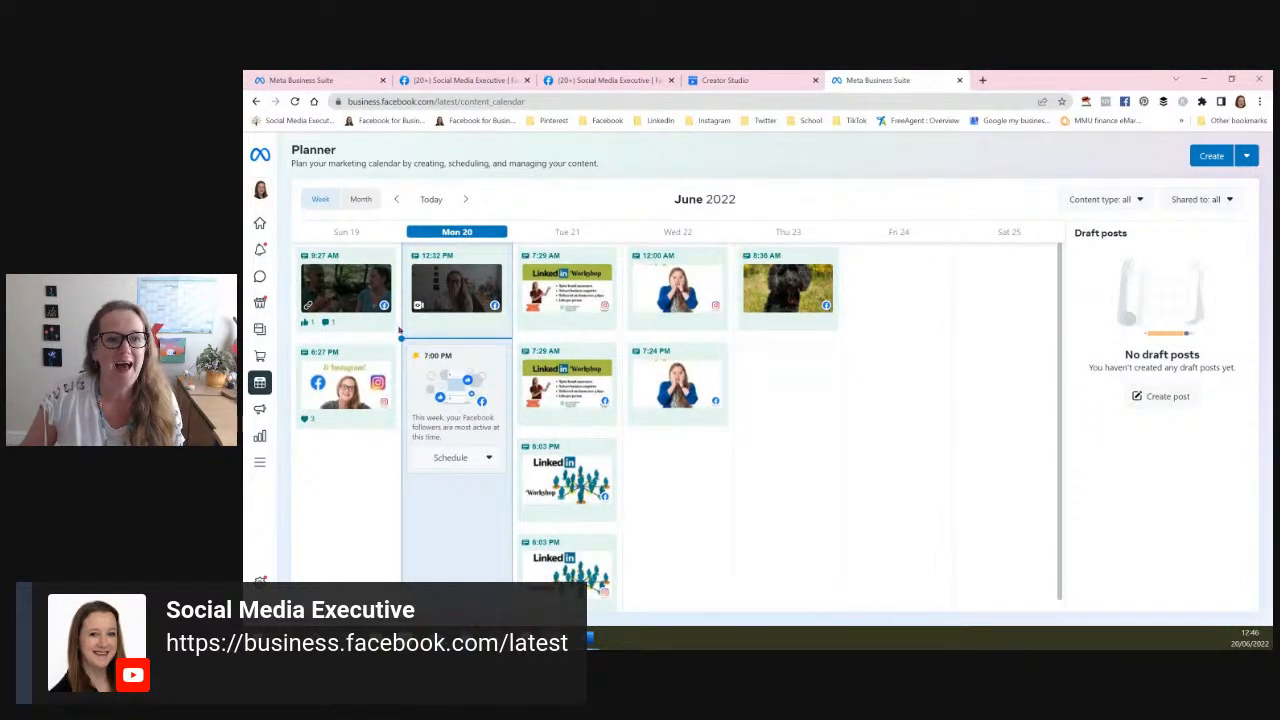
- In the following week, reschedule the Instagram missing reviews post from Tuesday 28 to Jun 30, 2022 at 12:00 AM
{"action": "left_click", "coordinate": [466, 199]}
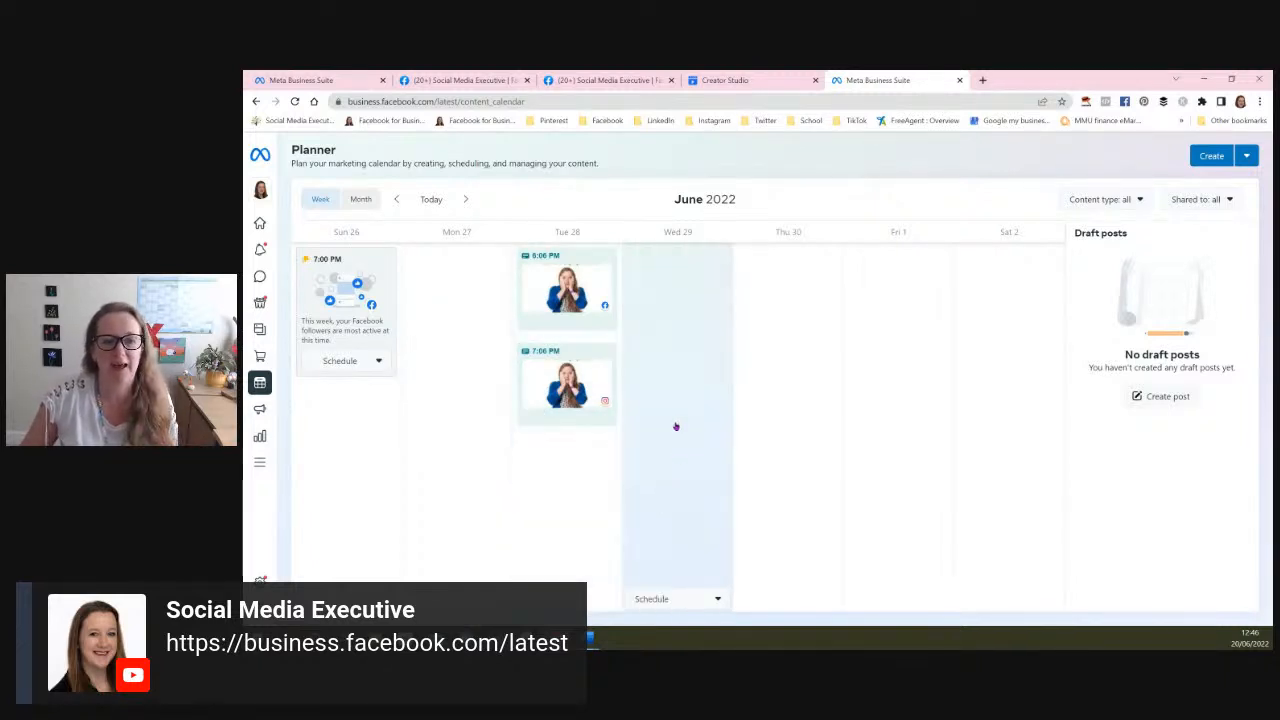
{"action": "left_click_drag", "start_coordinate": [560, 395], "coordinate": [785, 380]}
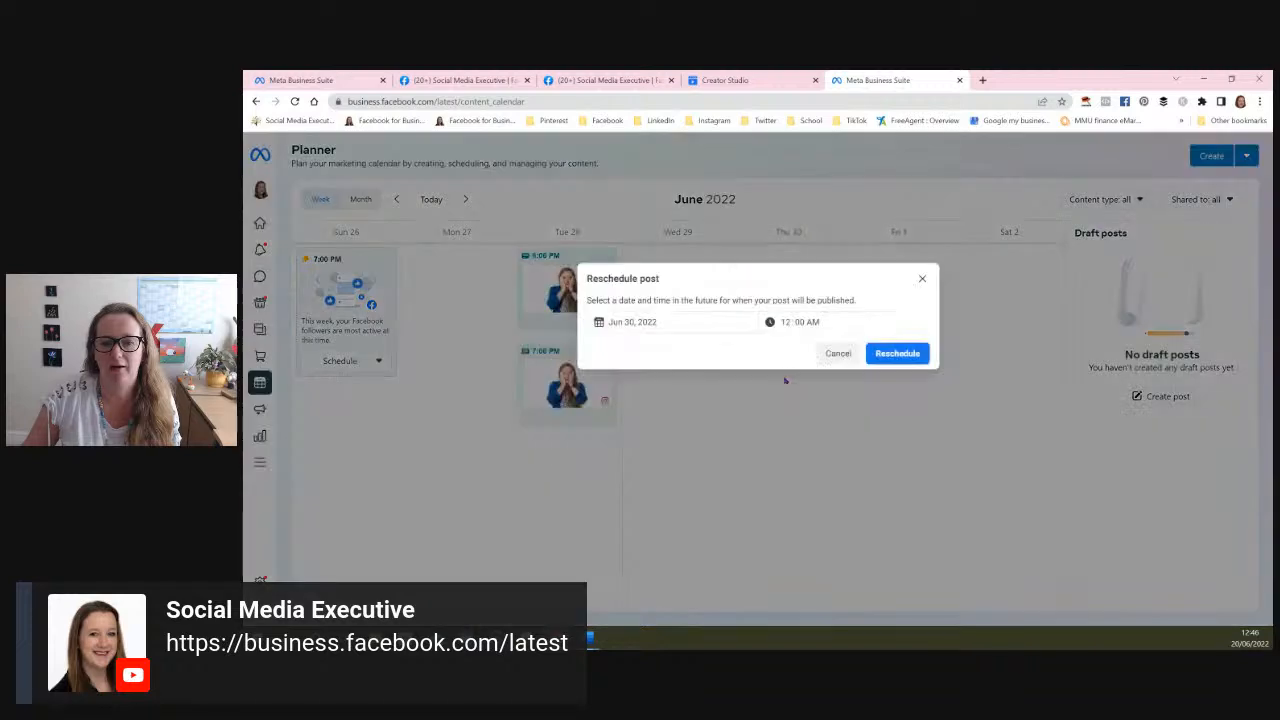
{"action": "left_click", "coordinate": [910, 355]}
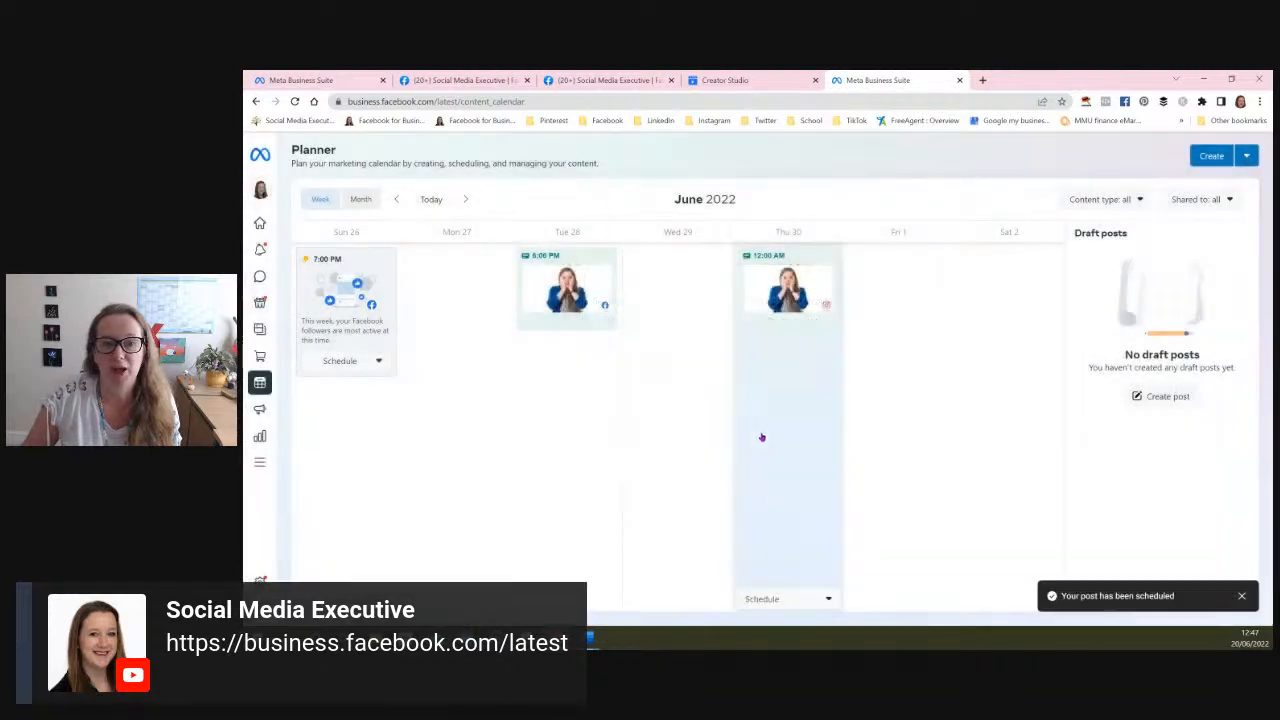
- In the current week, reschedule Tuesday's Facebook LinkedIn Workshop post to Jun 23 and the Instagram LinkedIn network graphic post to Jun 25, both at 12:00 AM
{"action": "left_click", "coordinate": [396, 199]}
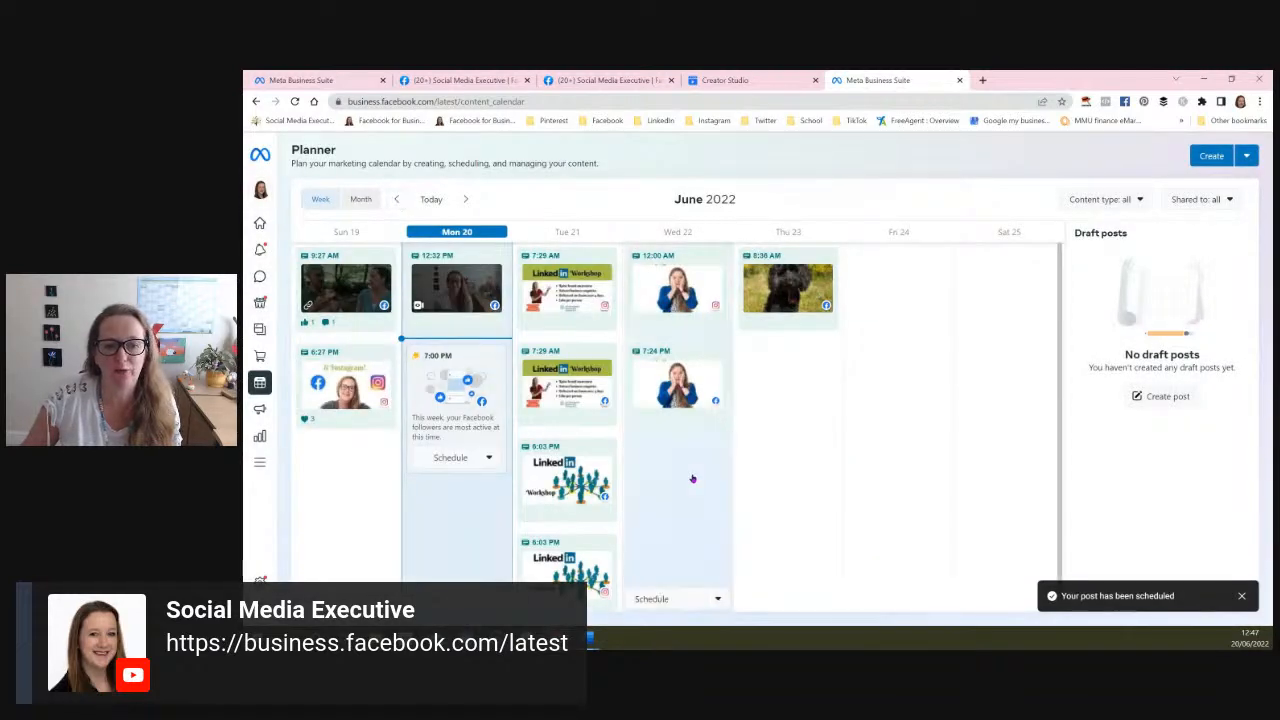
{"action": "left_click_drag", "start_coordinate": [556, 387], "coordinate": [781, 398]}
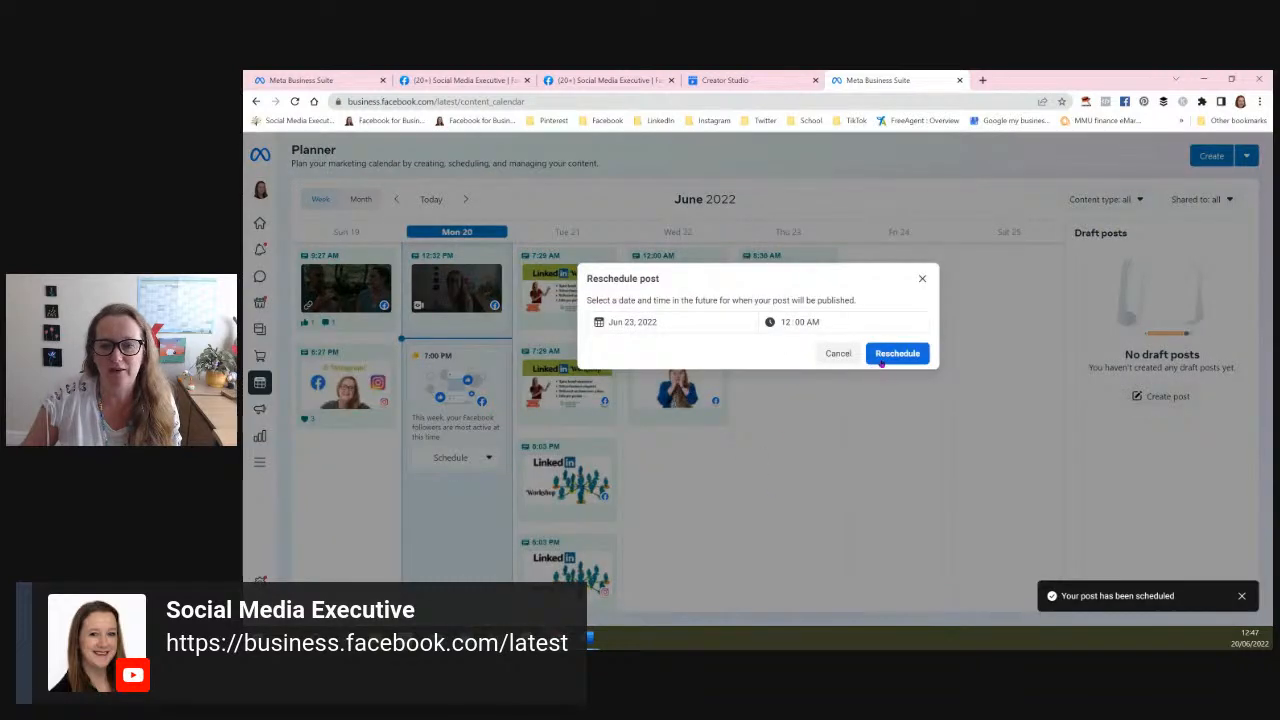
{"action": "left_click", "coordinate": [897, 353]}
{"action": "left_click_drag", "start_coordinate": [565, 482], "coordinate": [1005, 440]}
{"action": "left_click", "coordinate": [890, 362]}
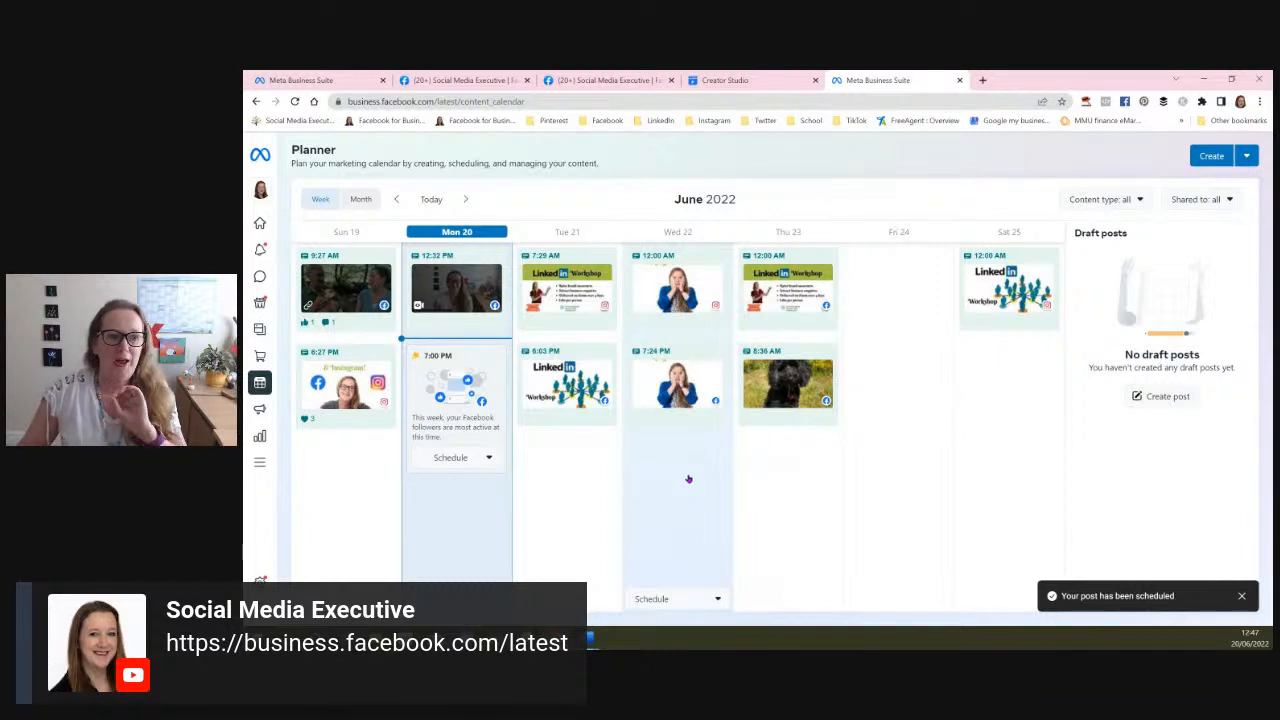
- Review the previous week's published posts and their engagement in the Planner, and return to the current week
{"action": "left_click", "coordinate": [397, 199]}
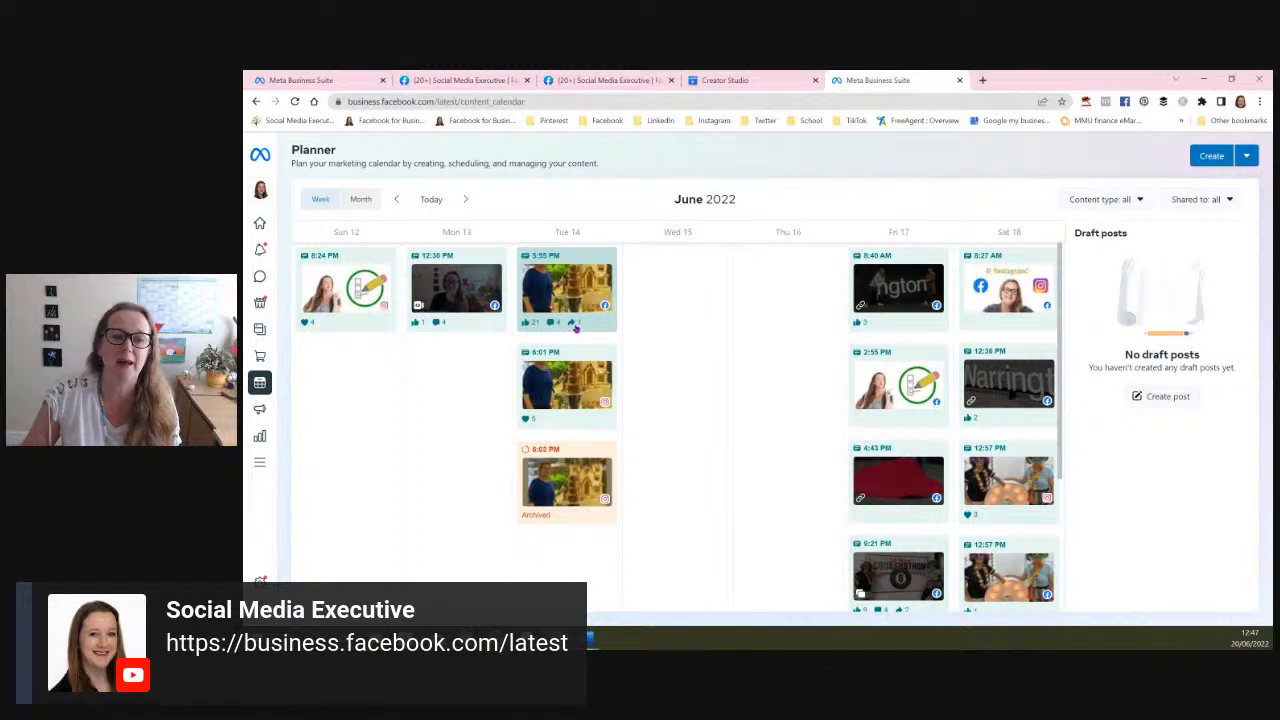
{"action": "mouse_move", "coordinate": [565, 327]}
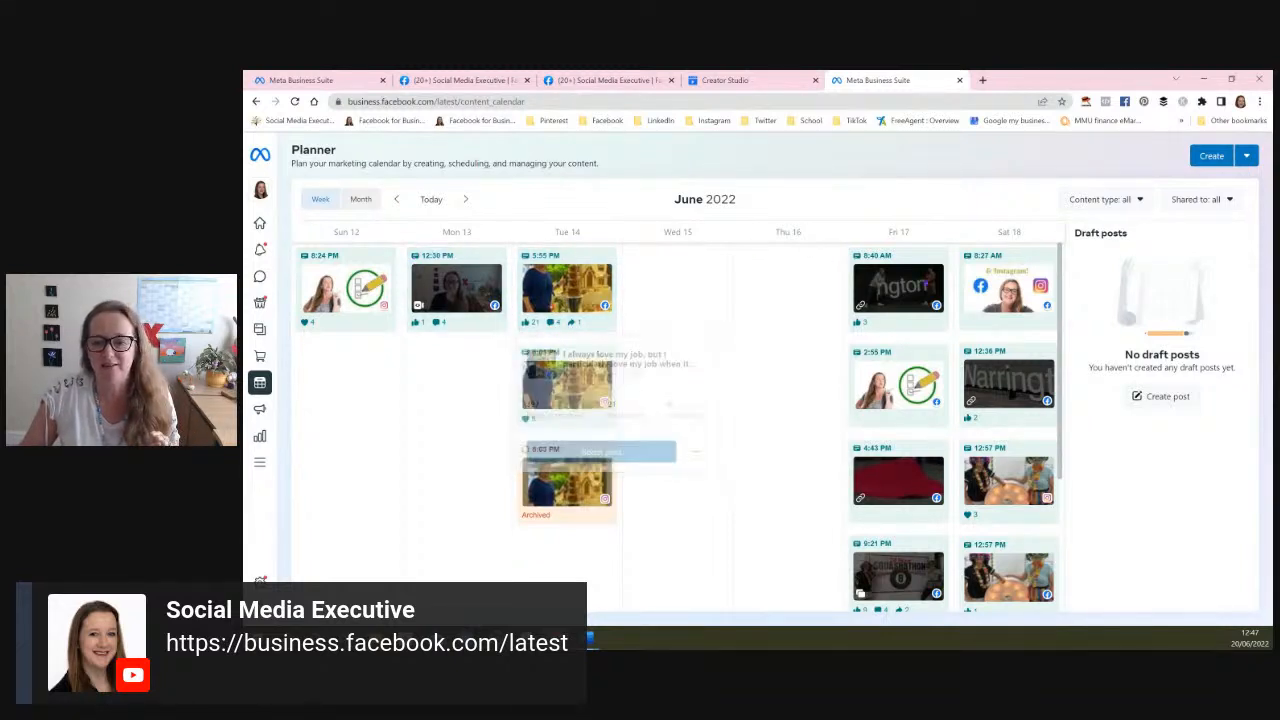
{"action": "left_click", "coordinate": [465, 199]}
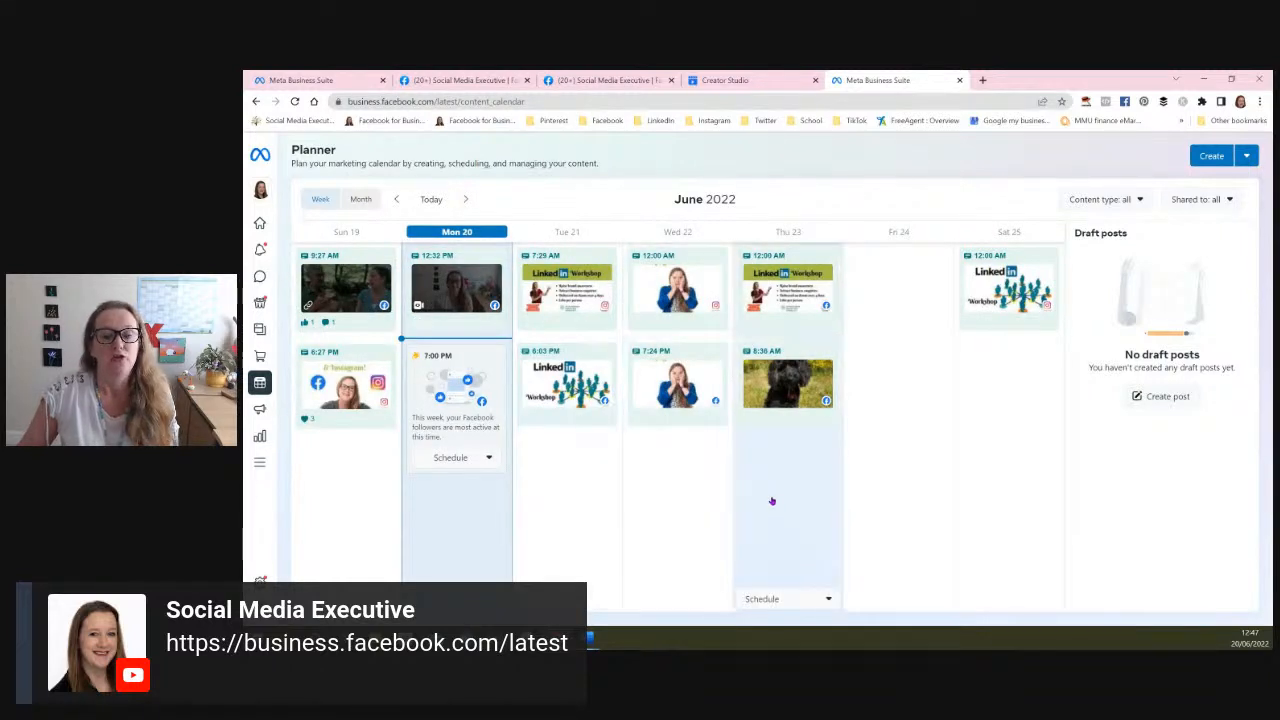